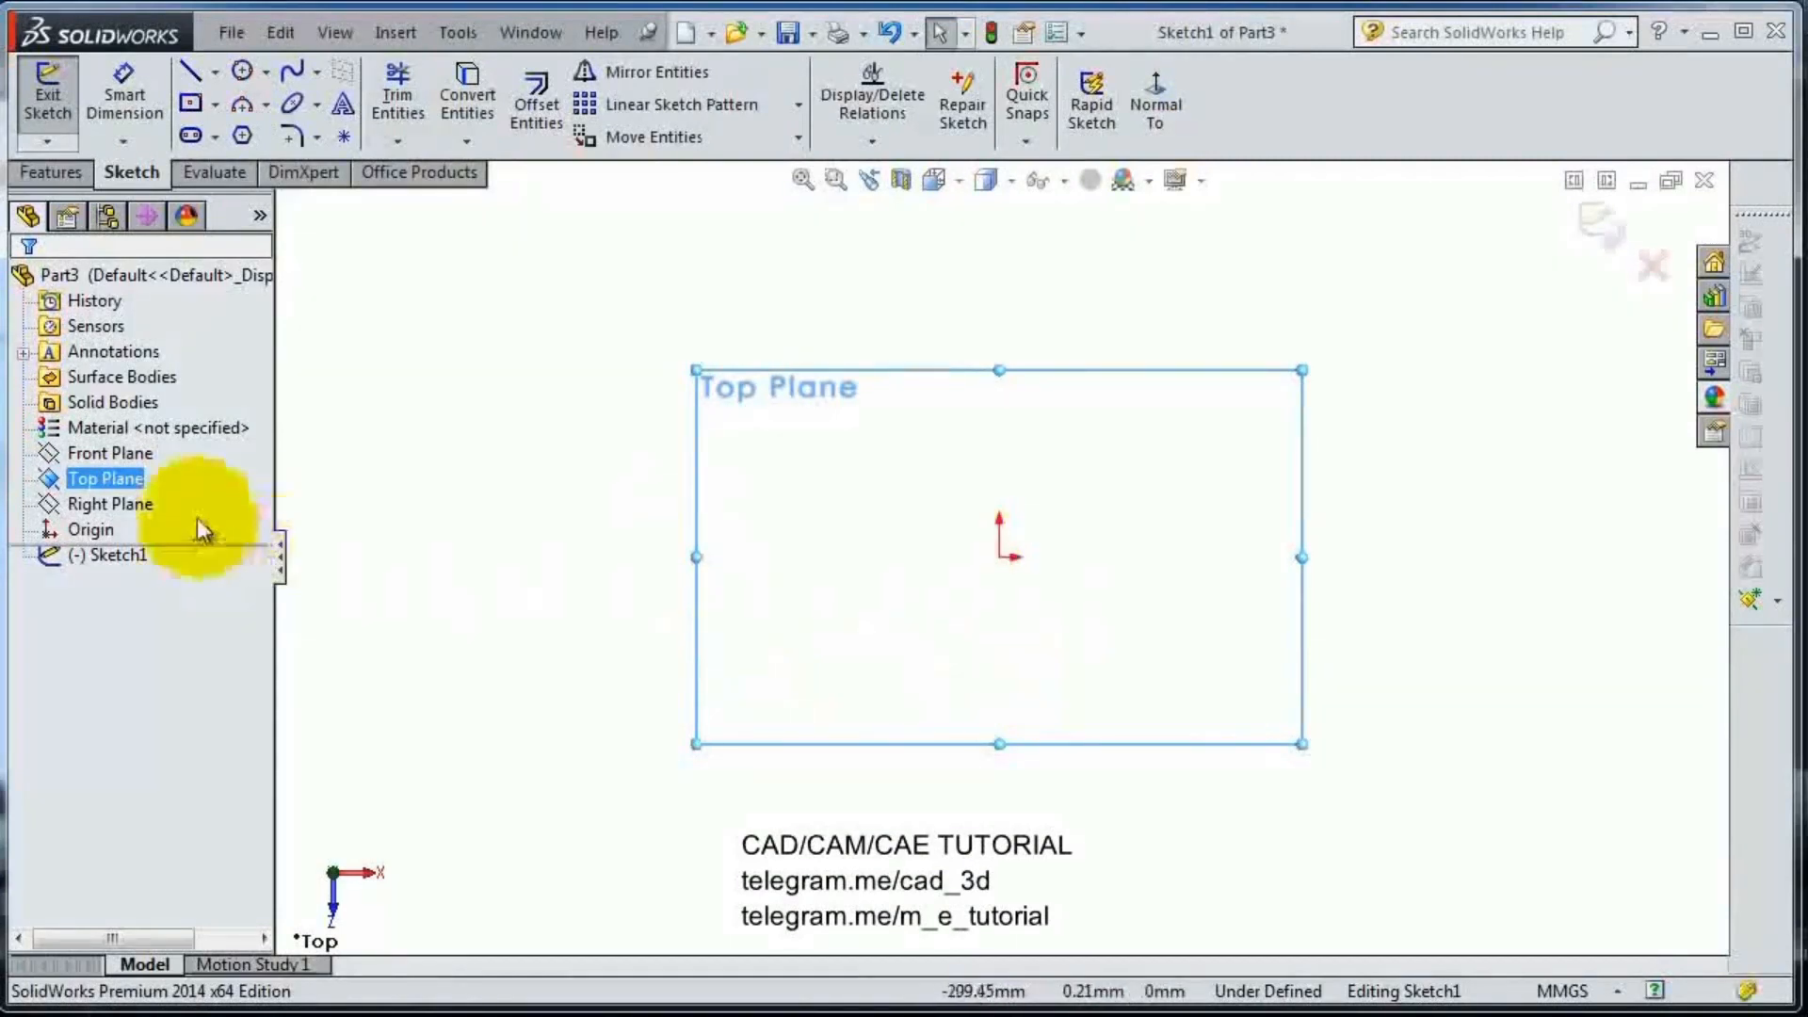
- Sketch a closed five-line outline from the origin with an 81 mm vertical and about 107 mm horizontal edge, and exit the sketch
click(189, 73)
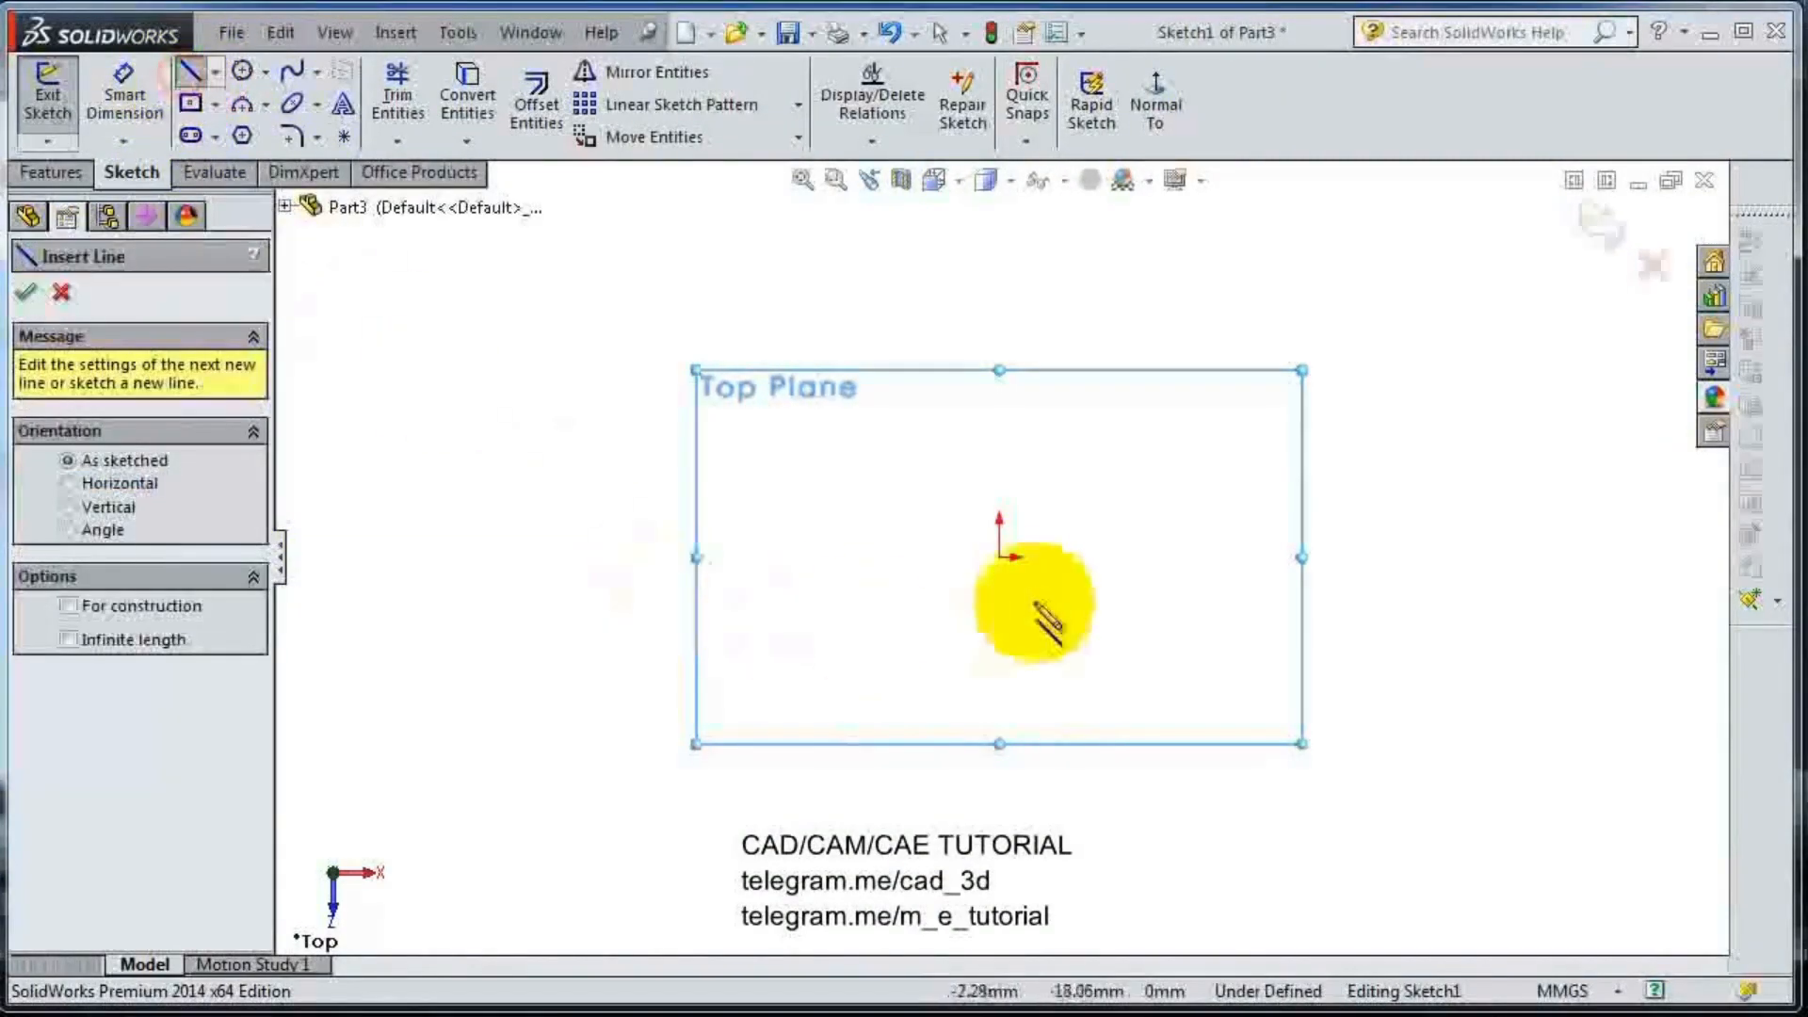
click(999, 556)
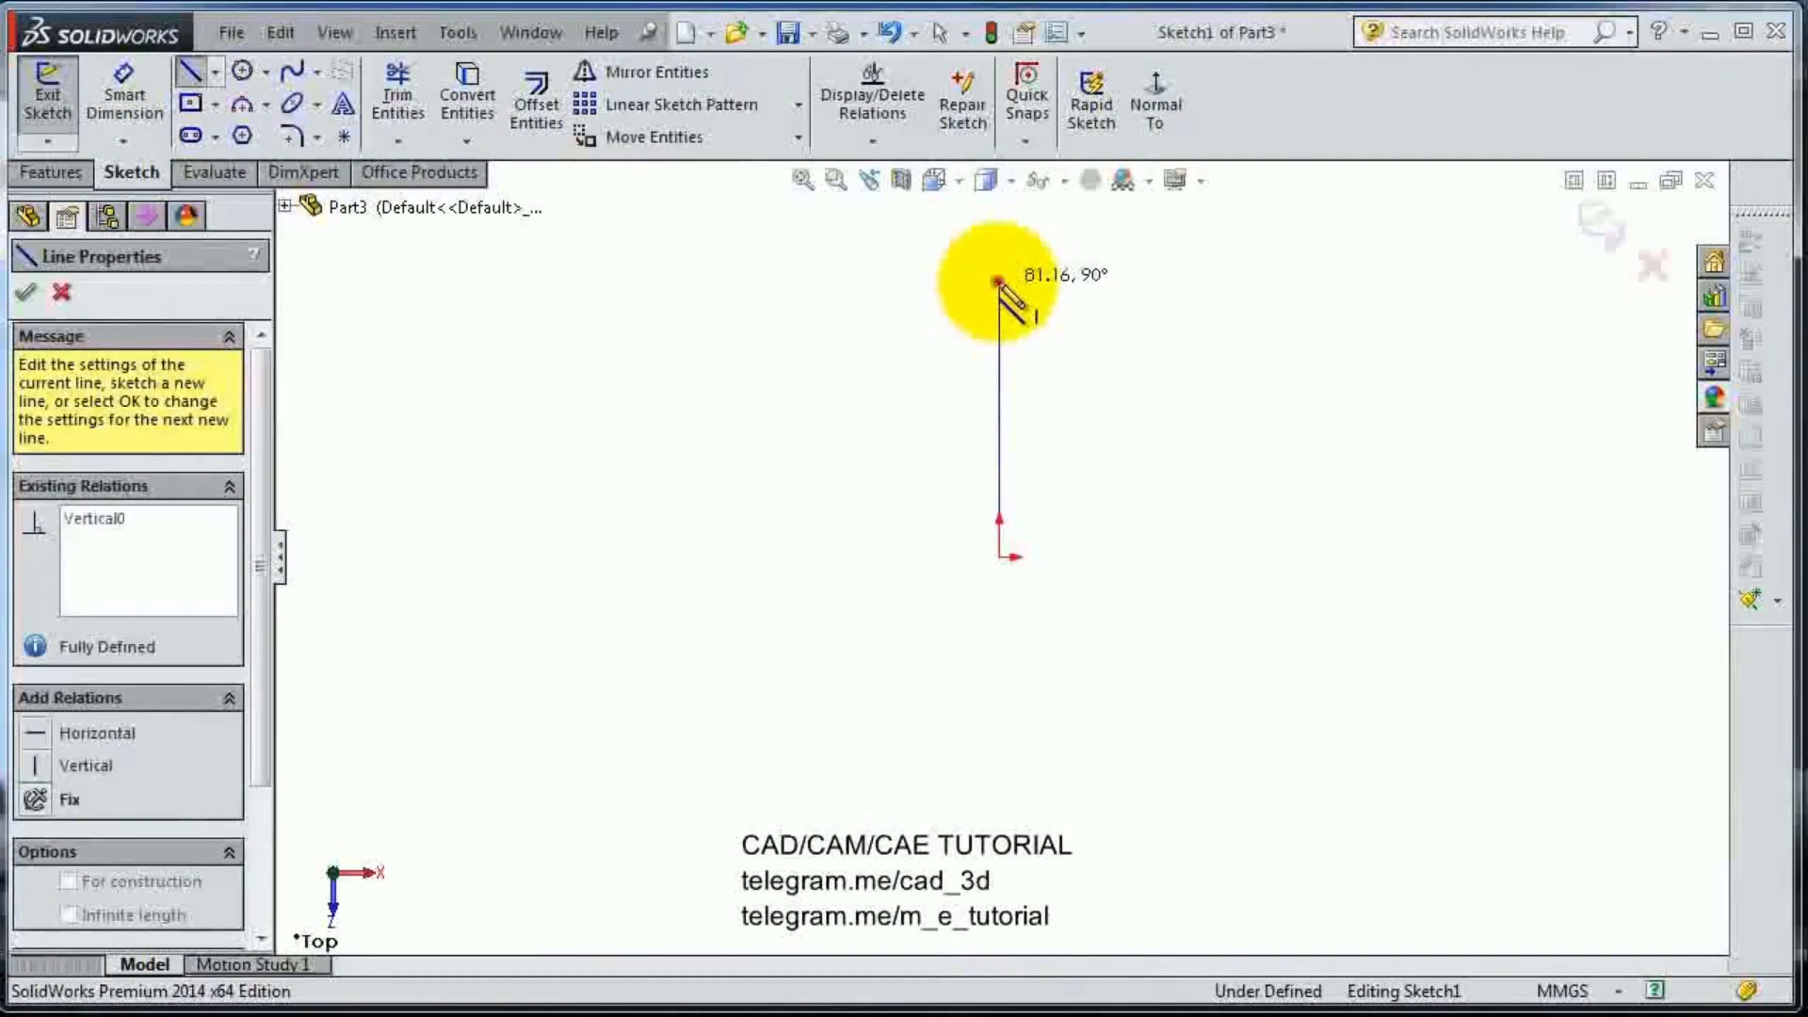
click(999, 280)
click(1364, 280)
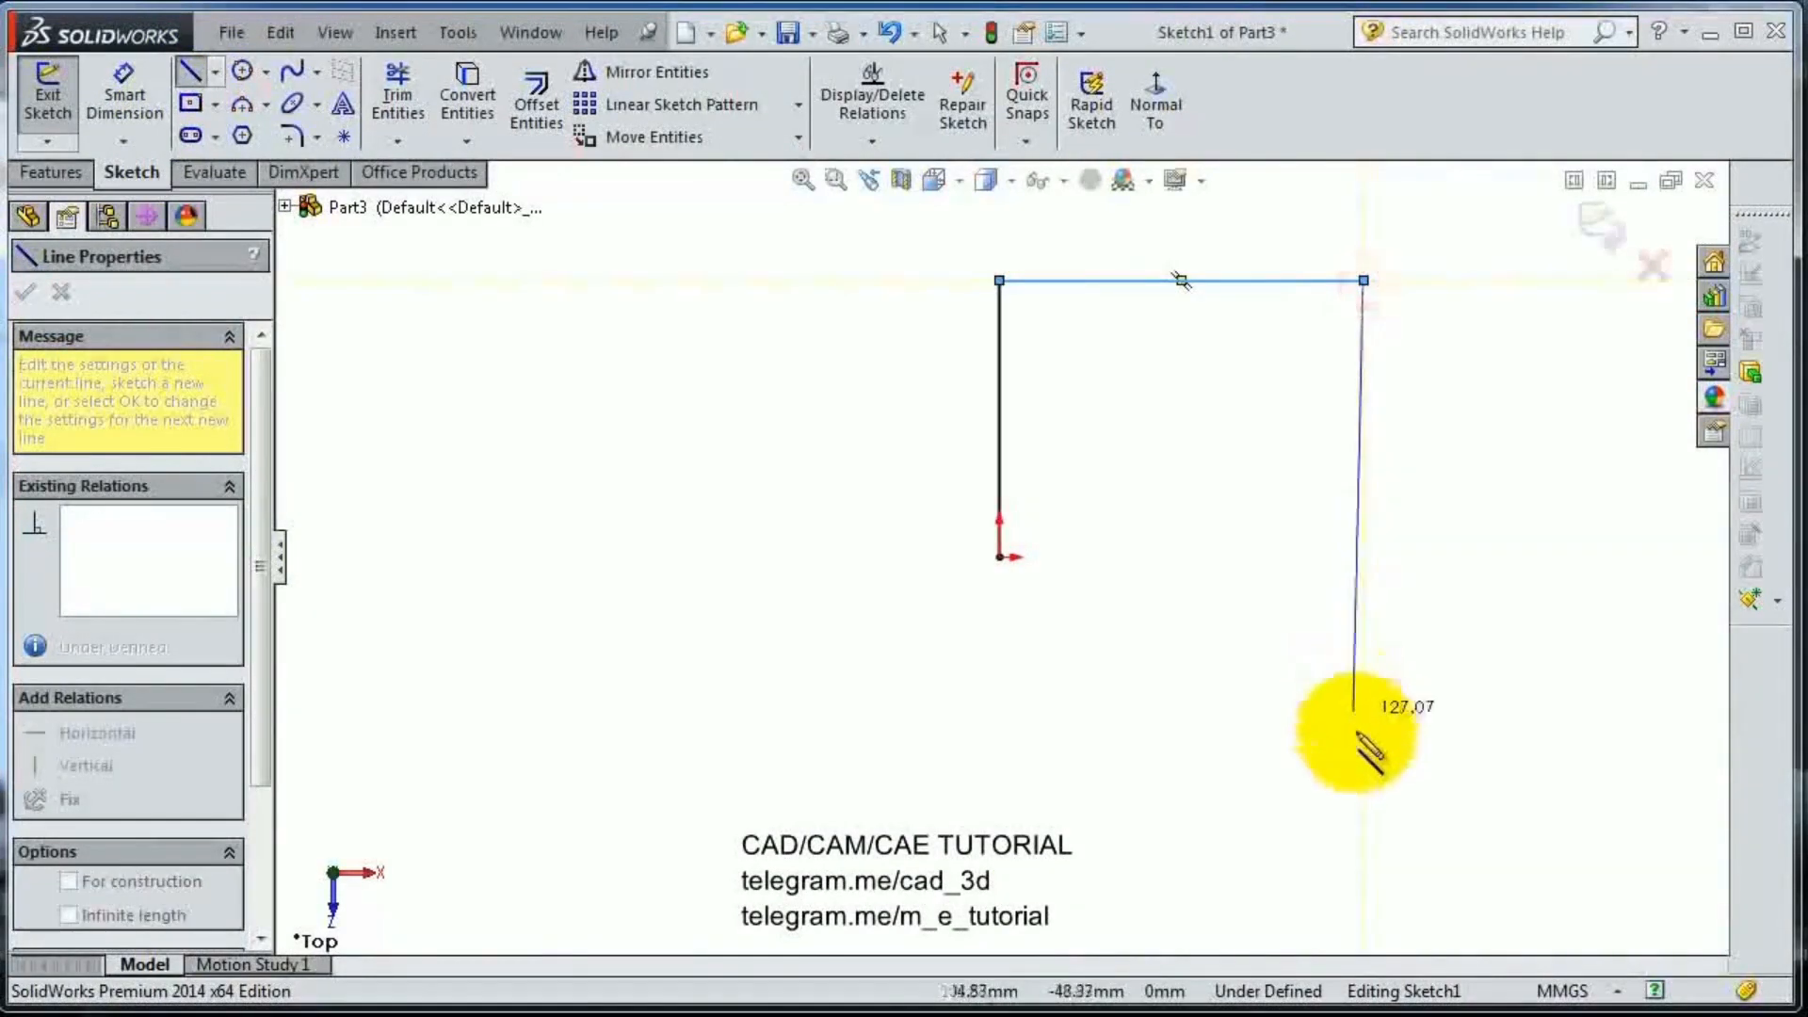
click(984, 816)
click(514, 597)
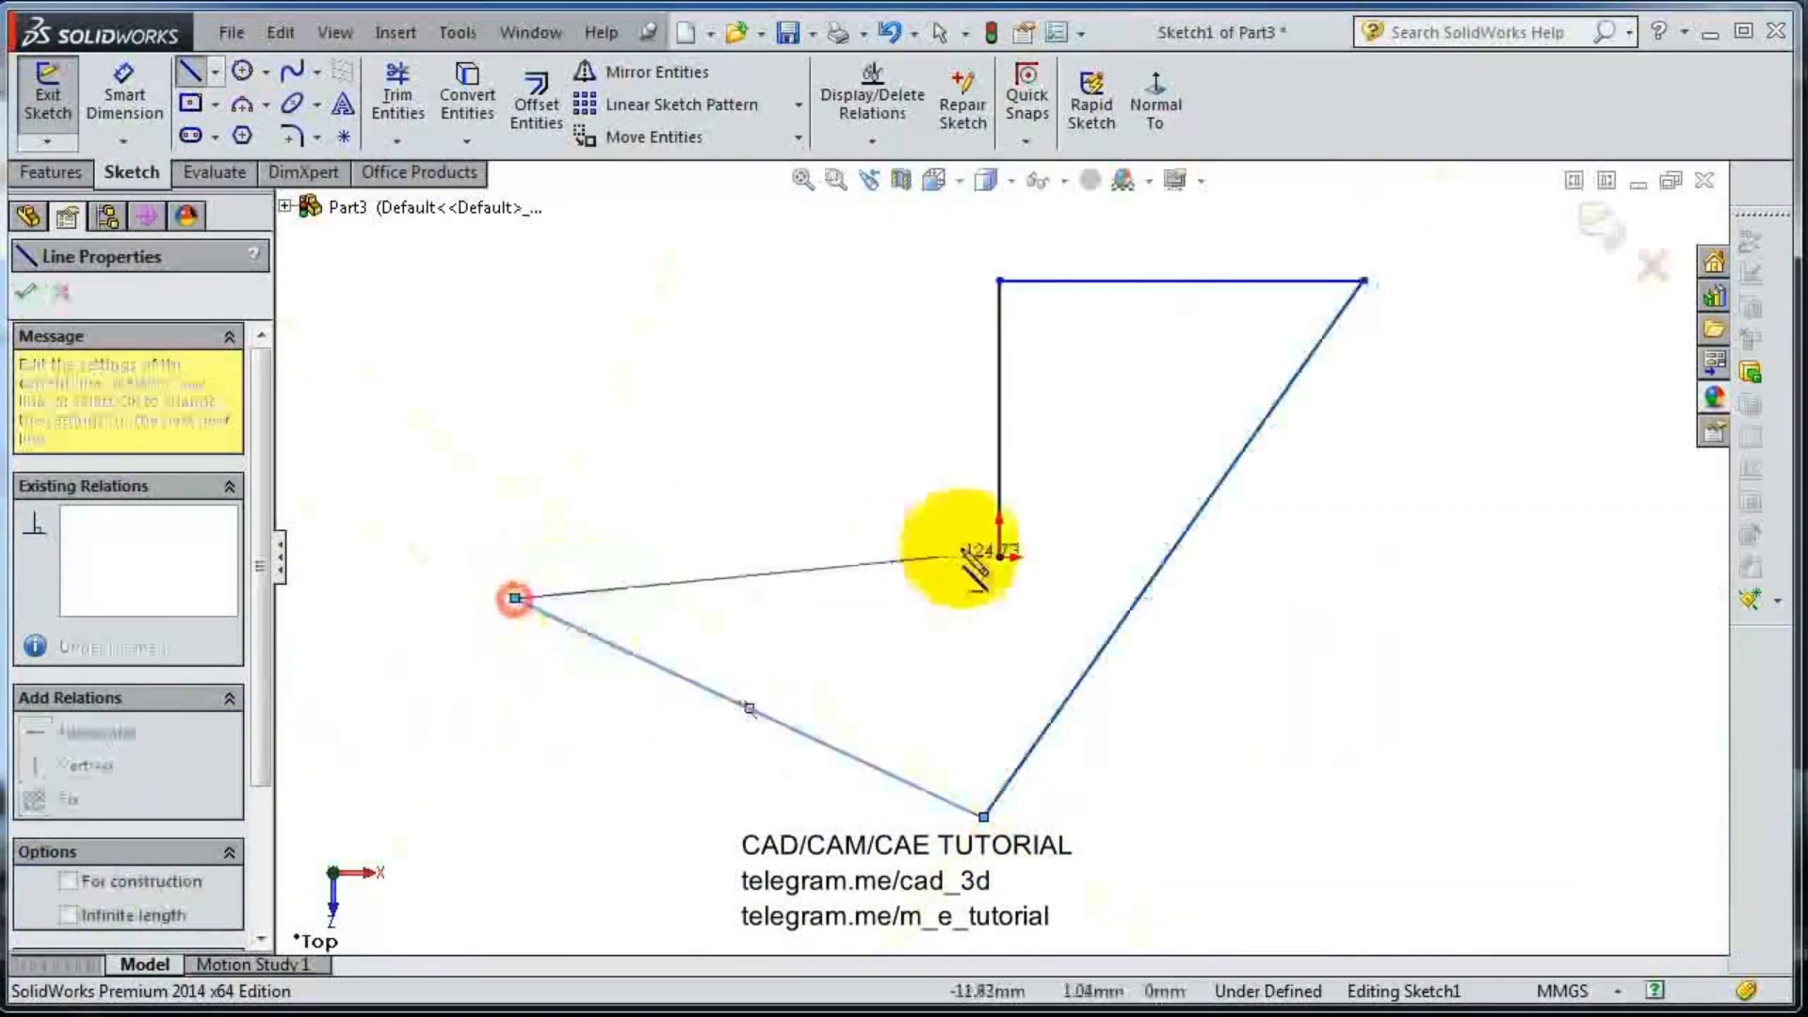
click(999, 556)
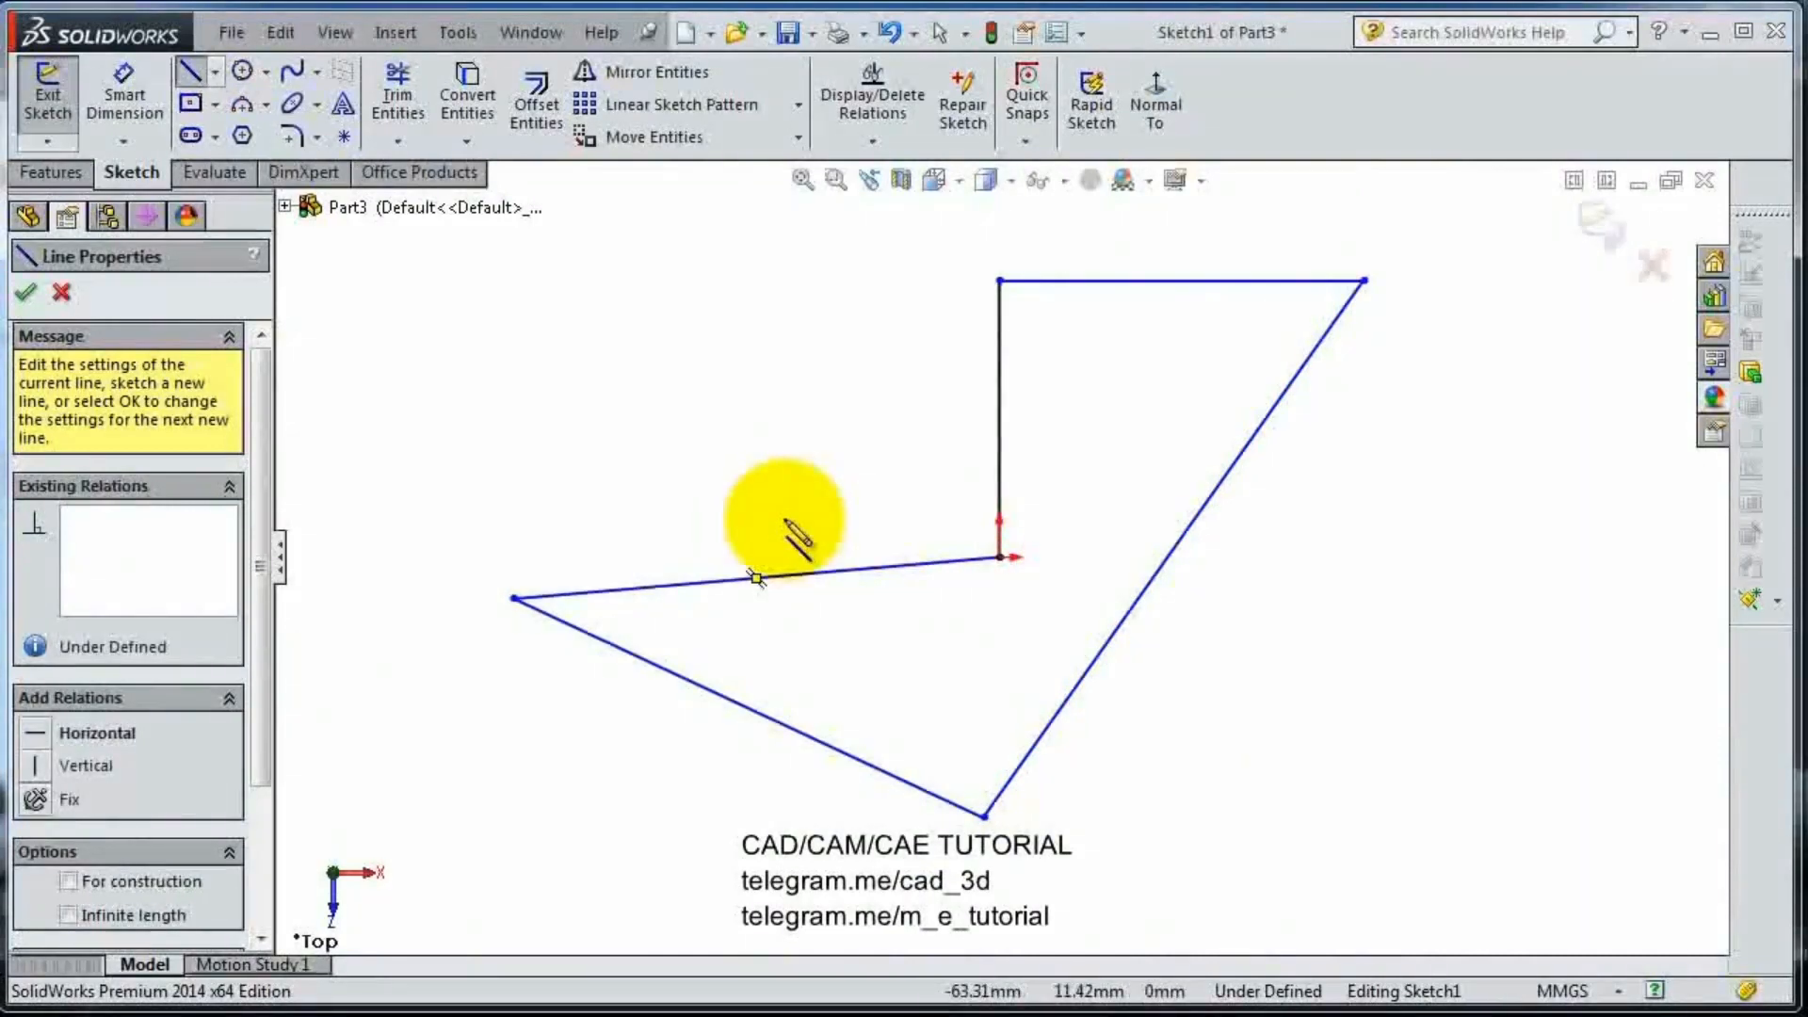
click(25, 293)
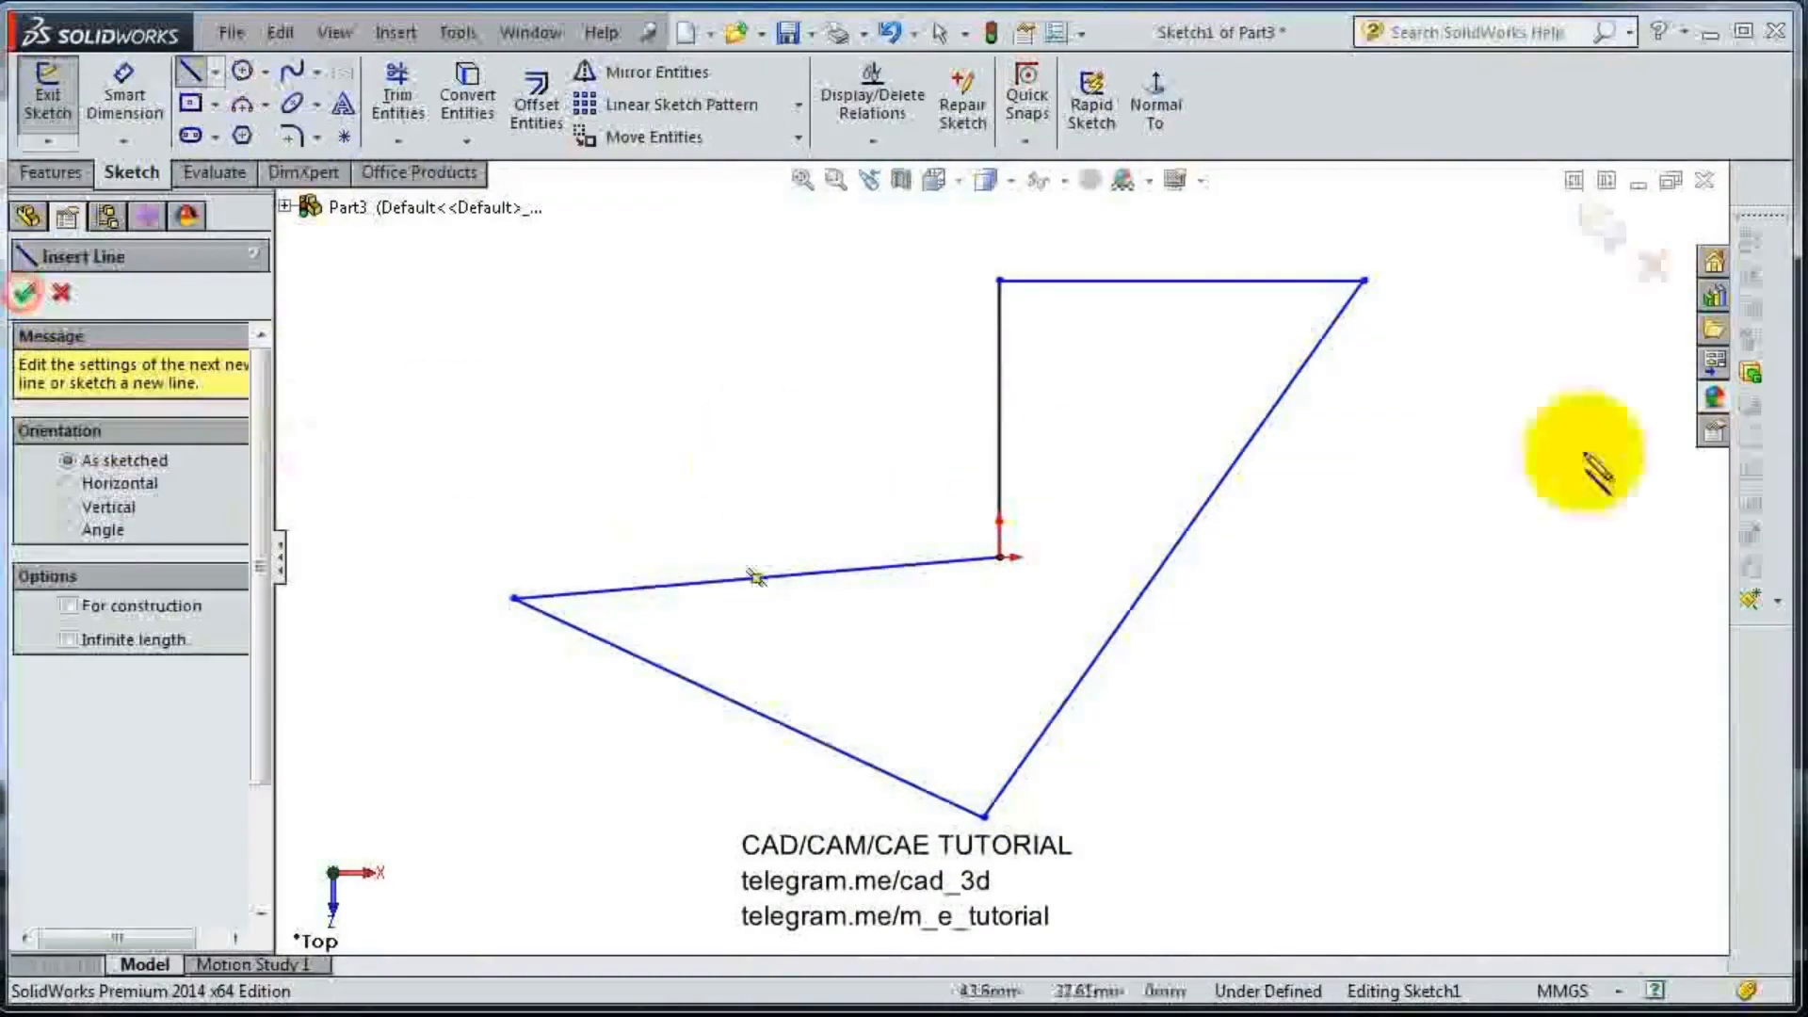
click(1603, 234)
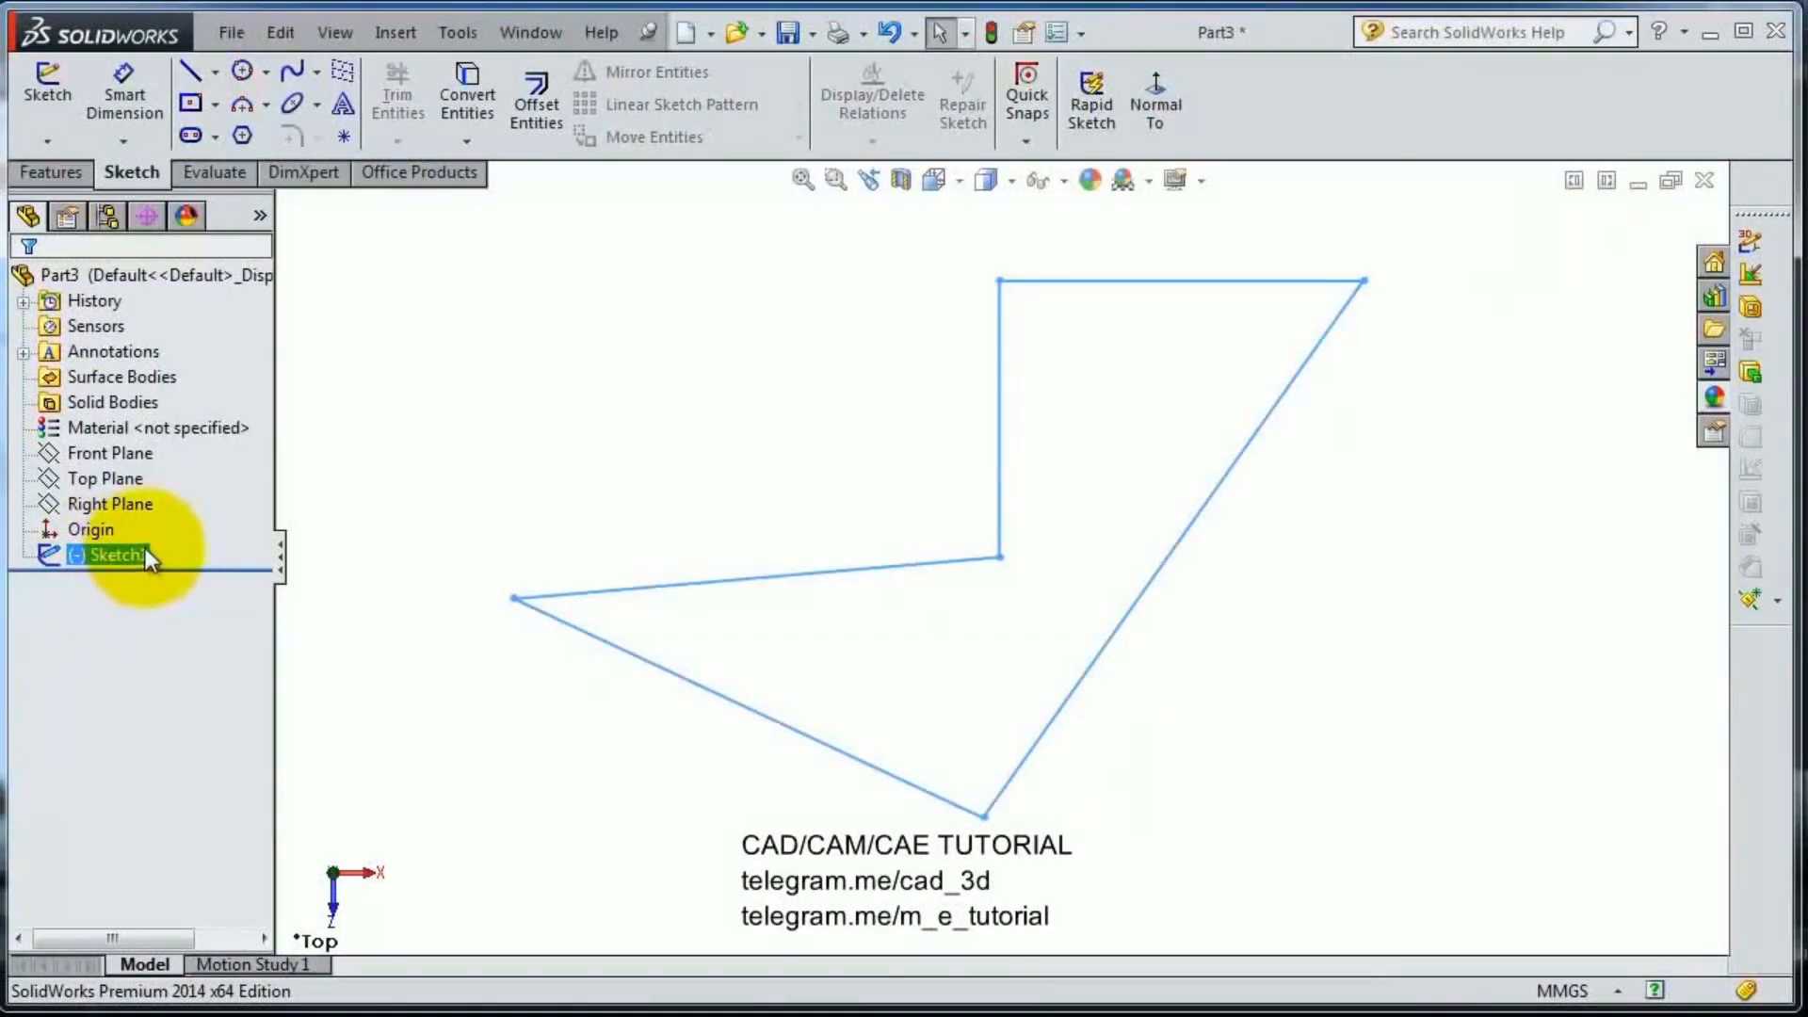
- Start a second sketch on the Top Plane
scroll(716, 456, up, 3)
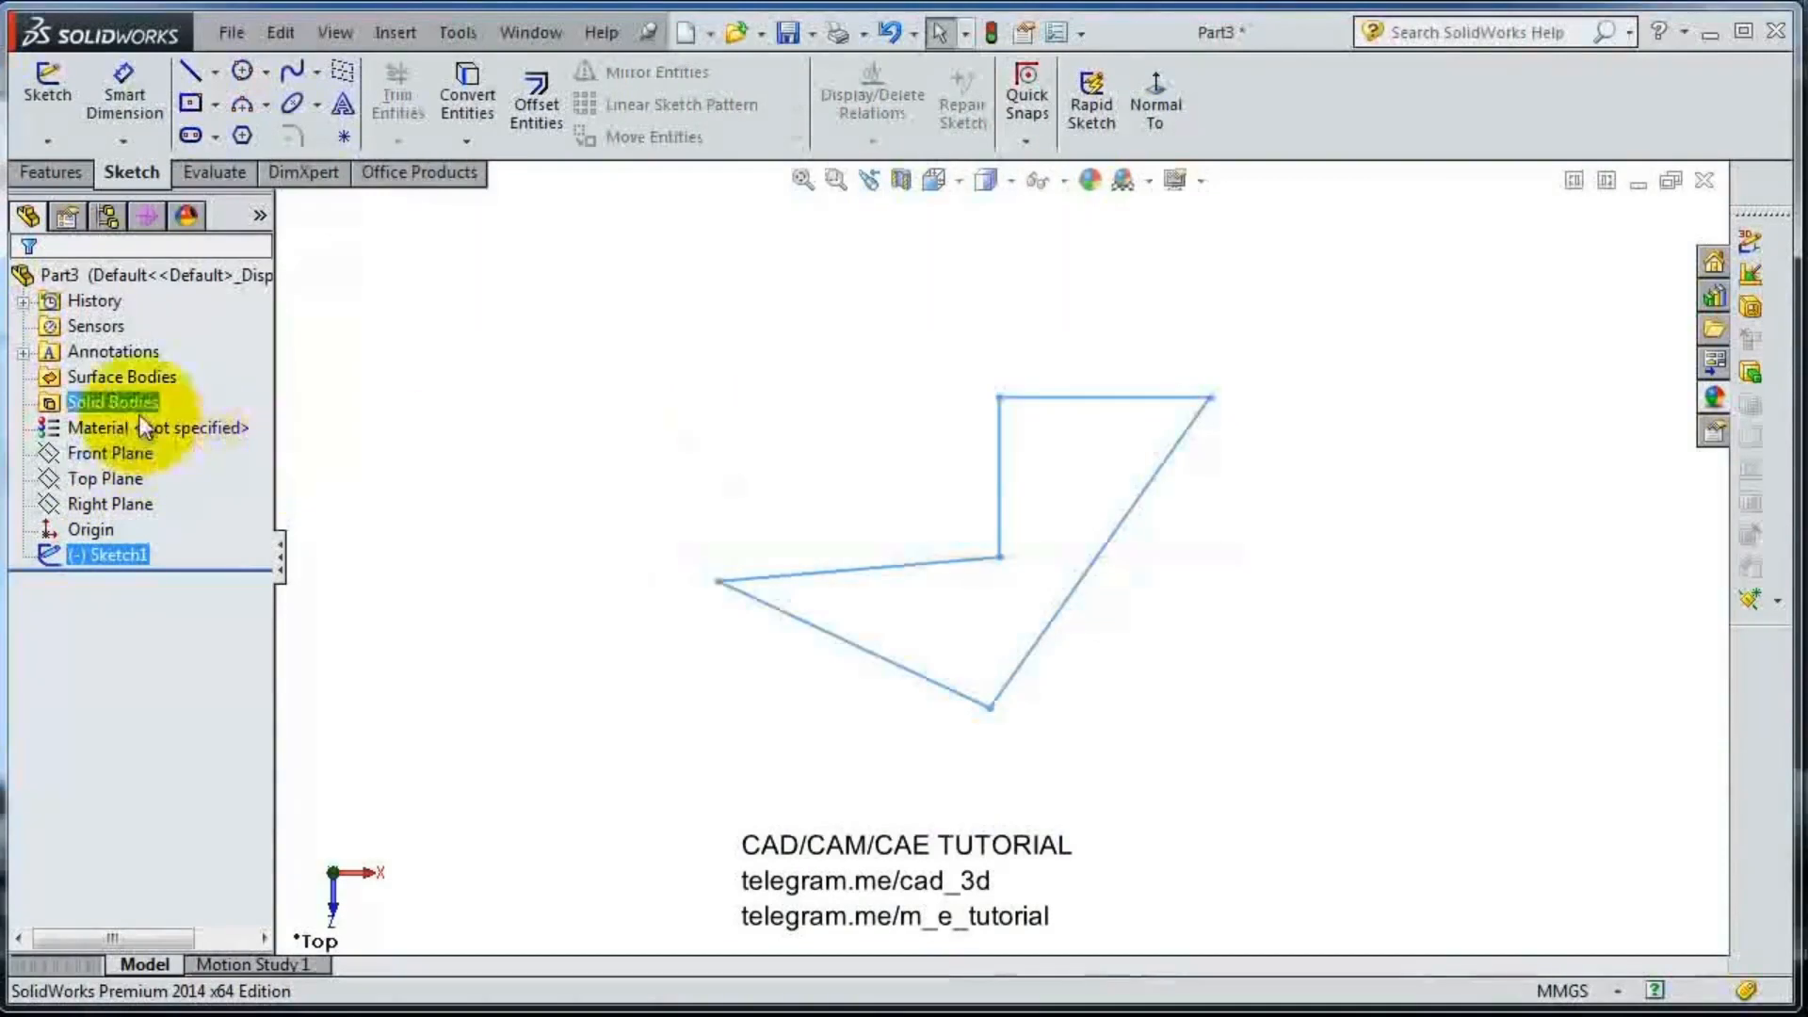
click(105, 473)
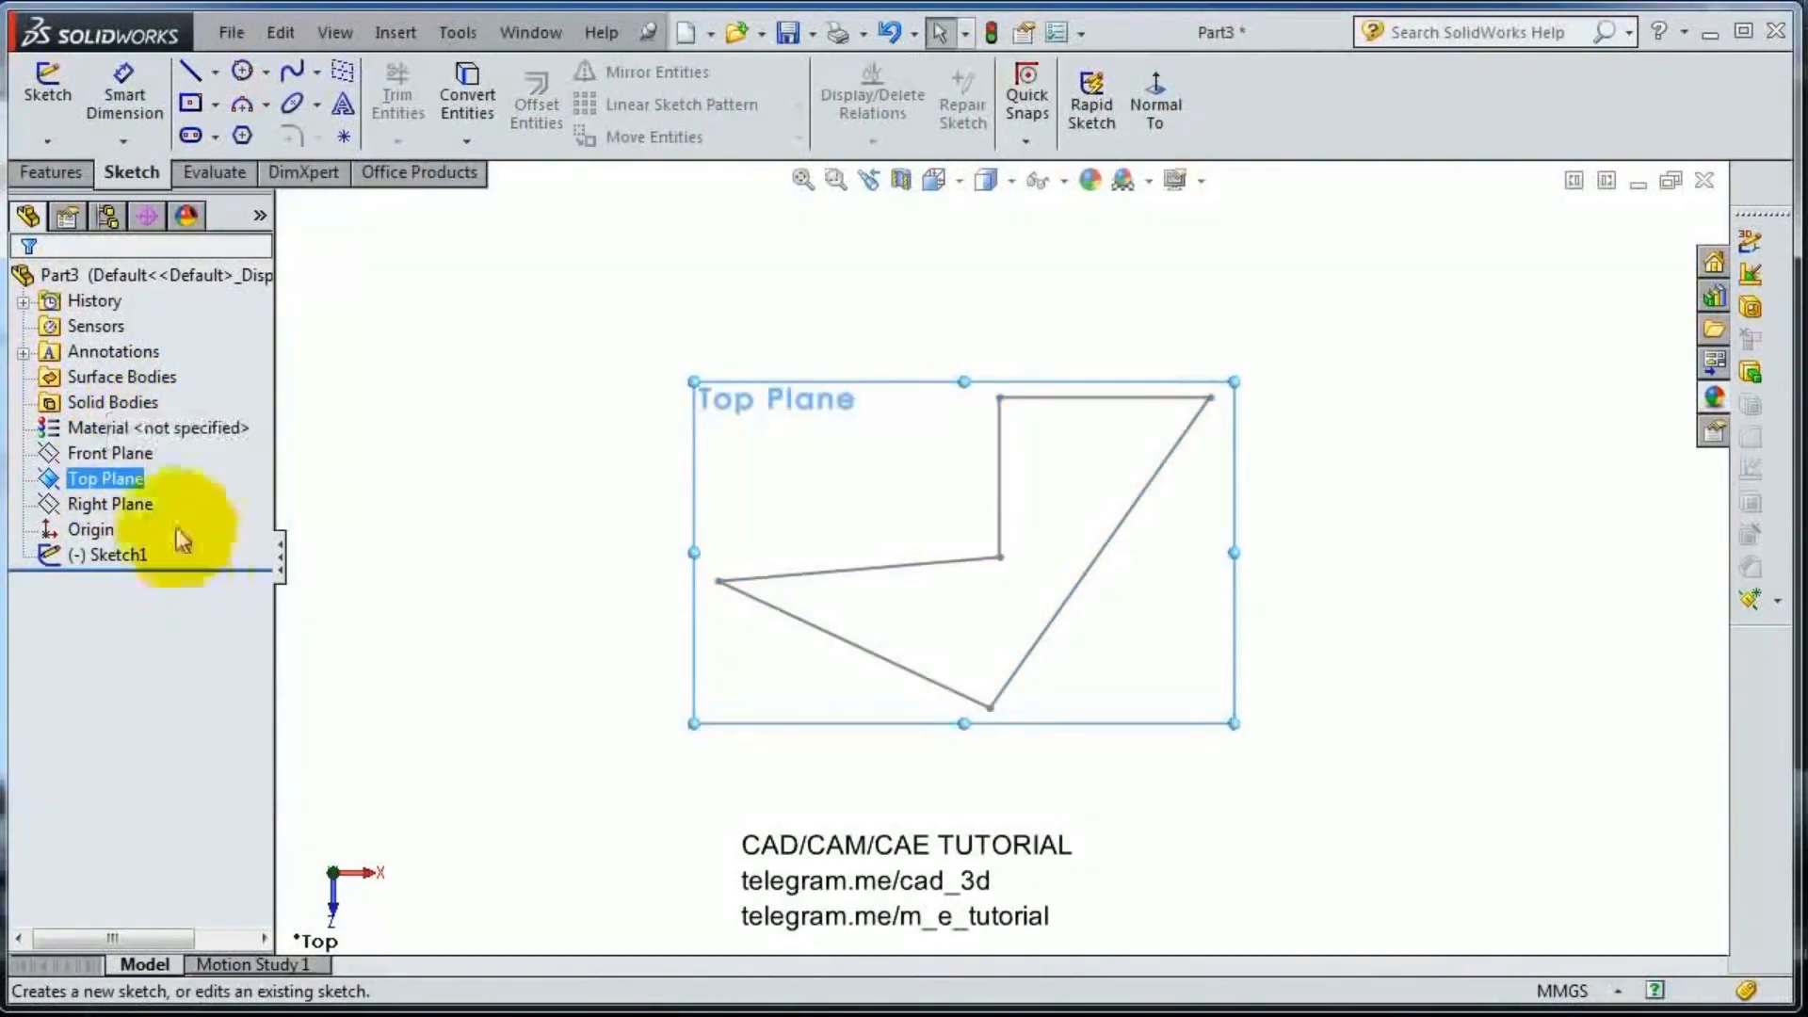
click(99, 480)
click(120, 447)
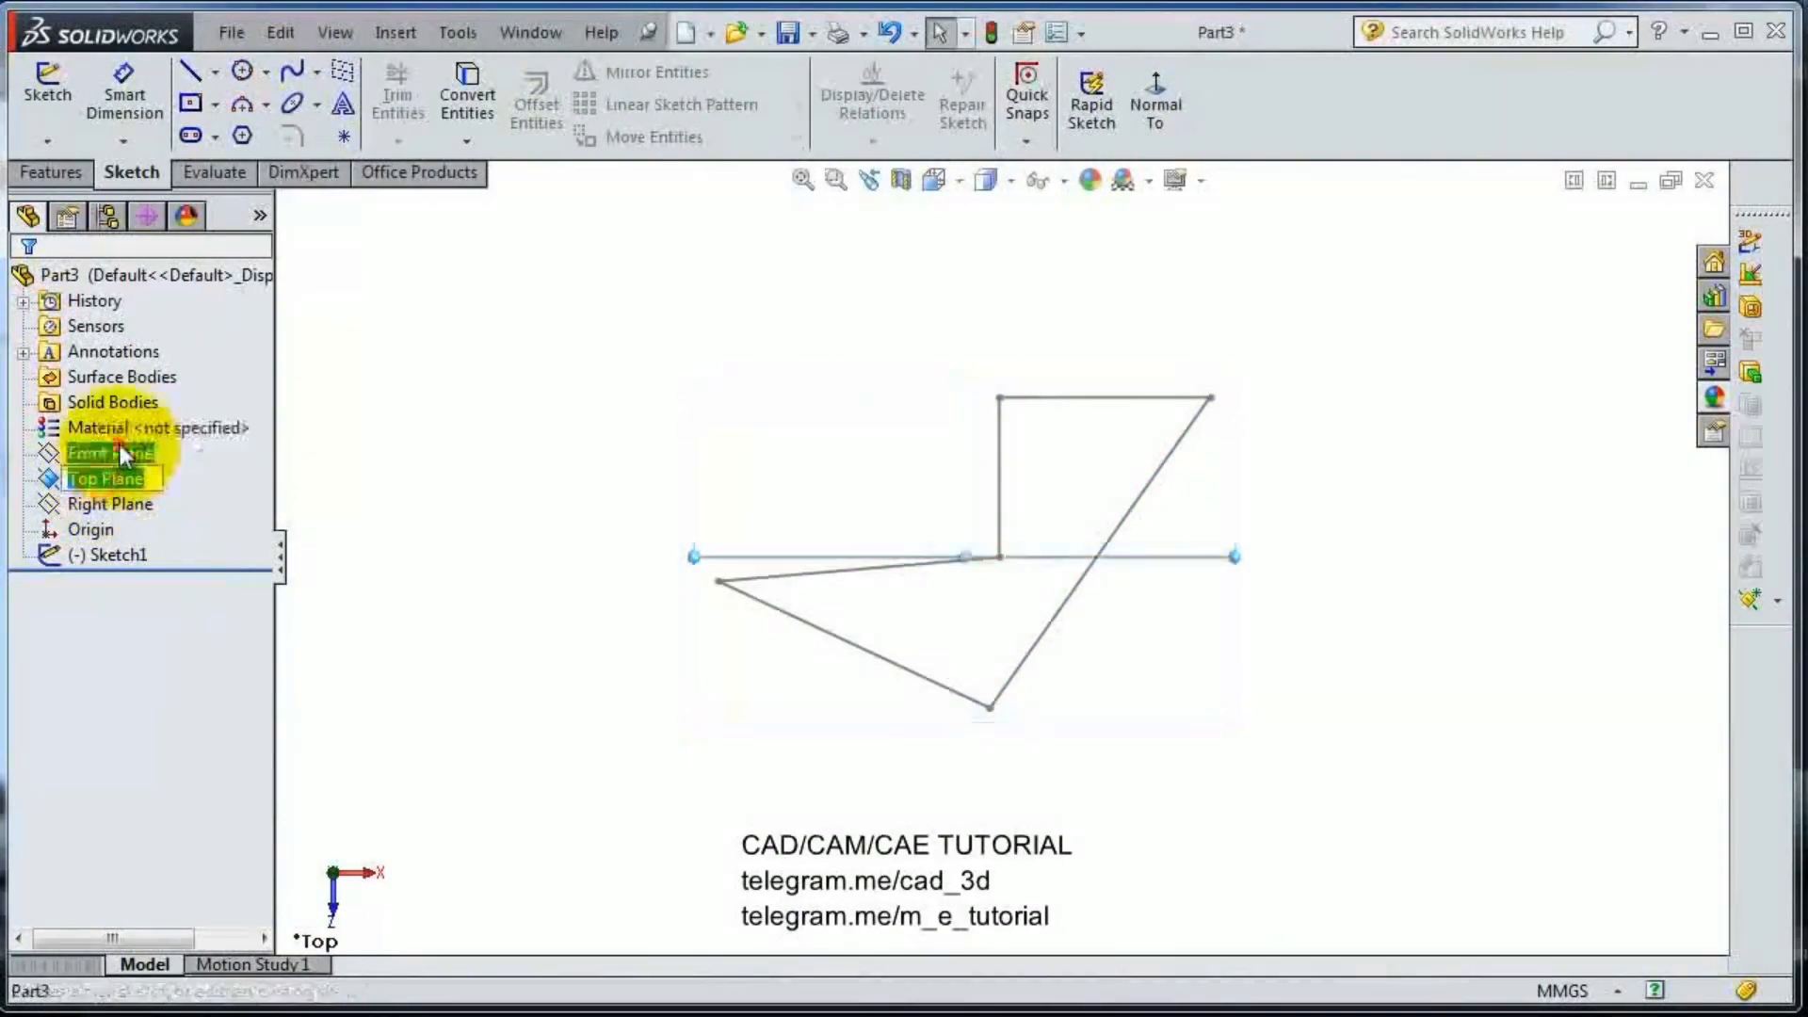
click(99, 476)
click(118, 438)
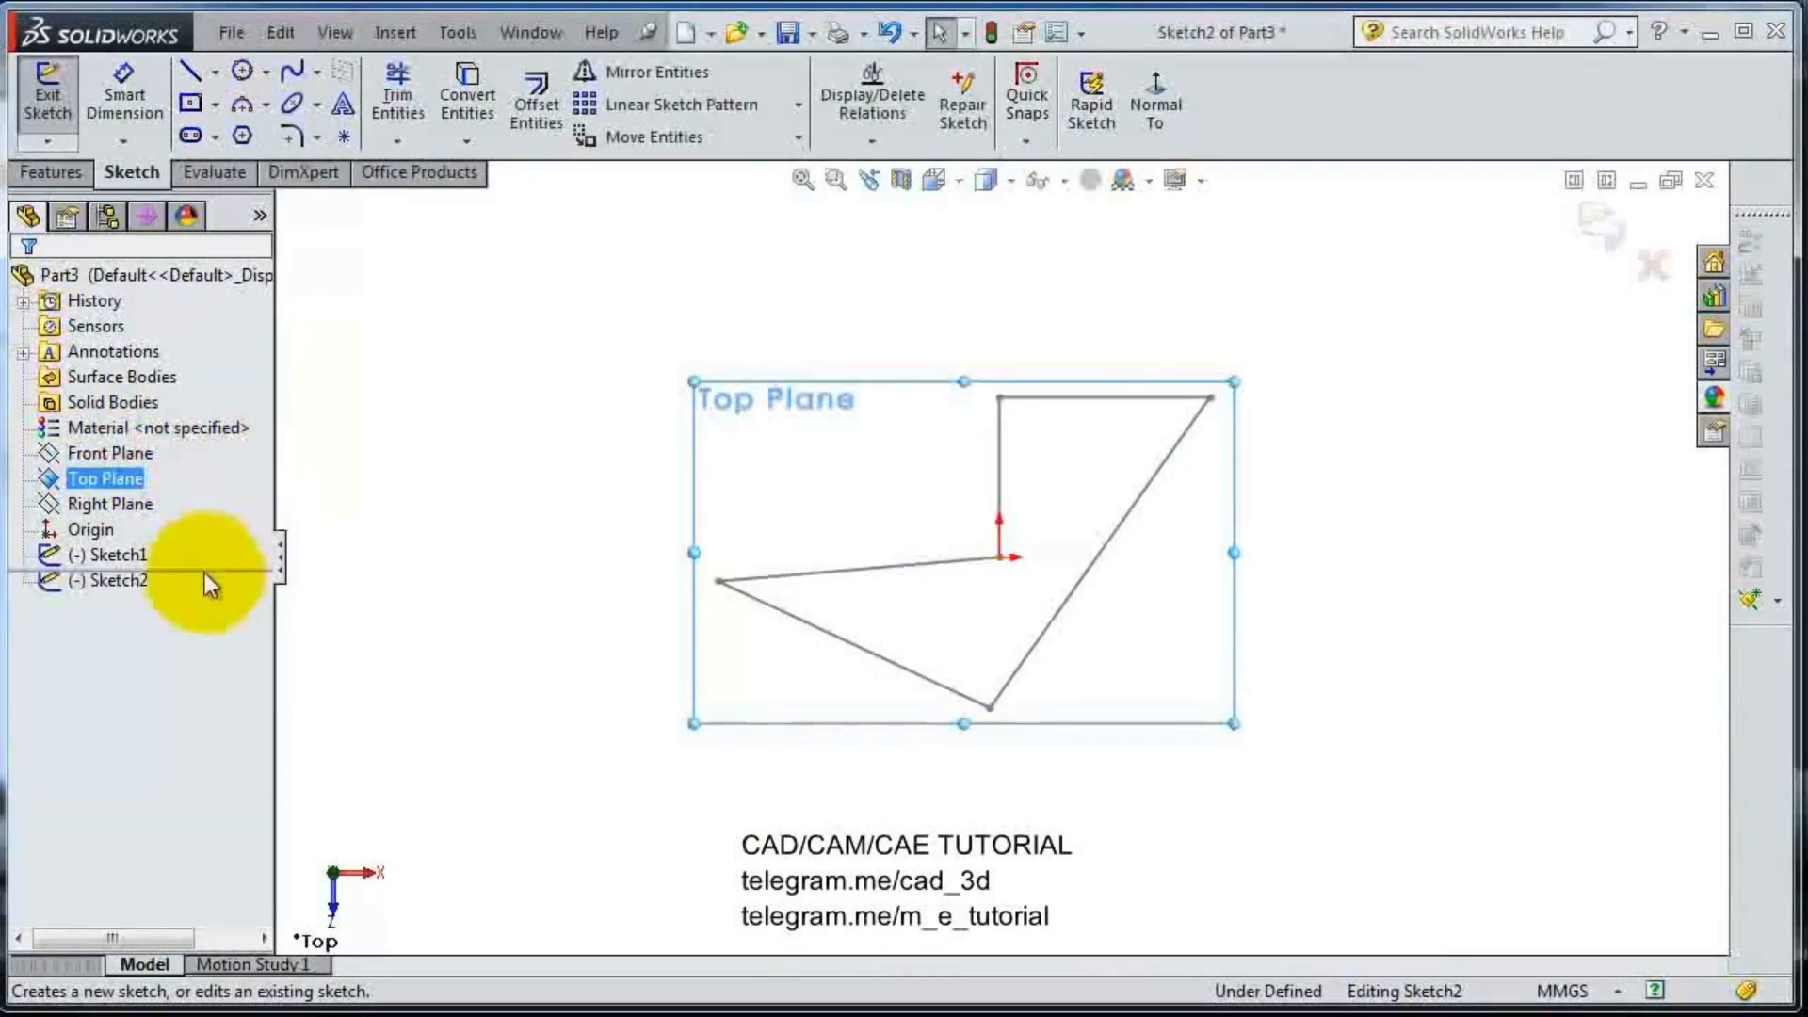
scroll(1241, 538, down, 3)
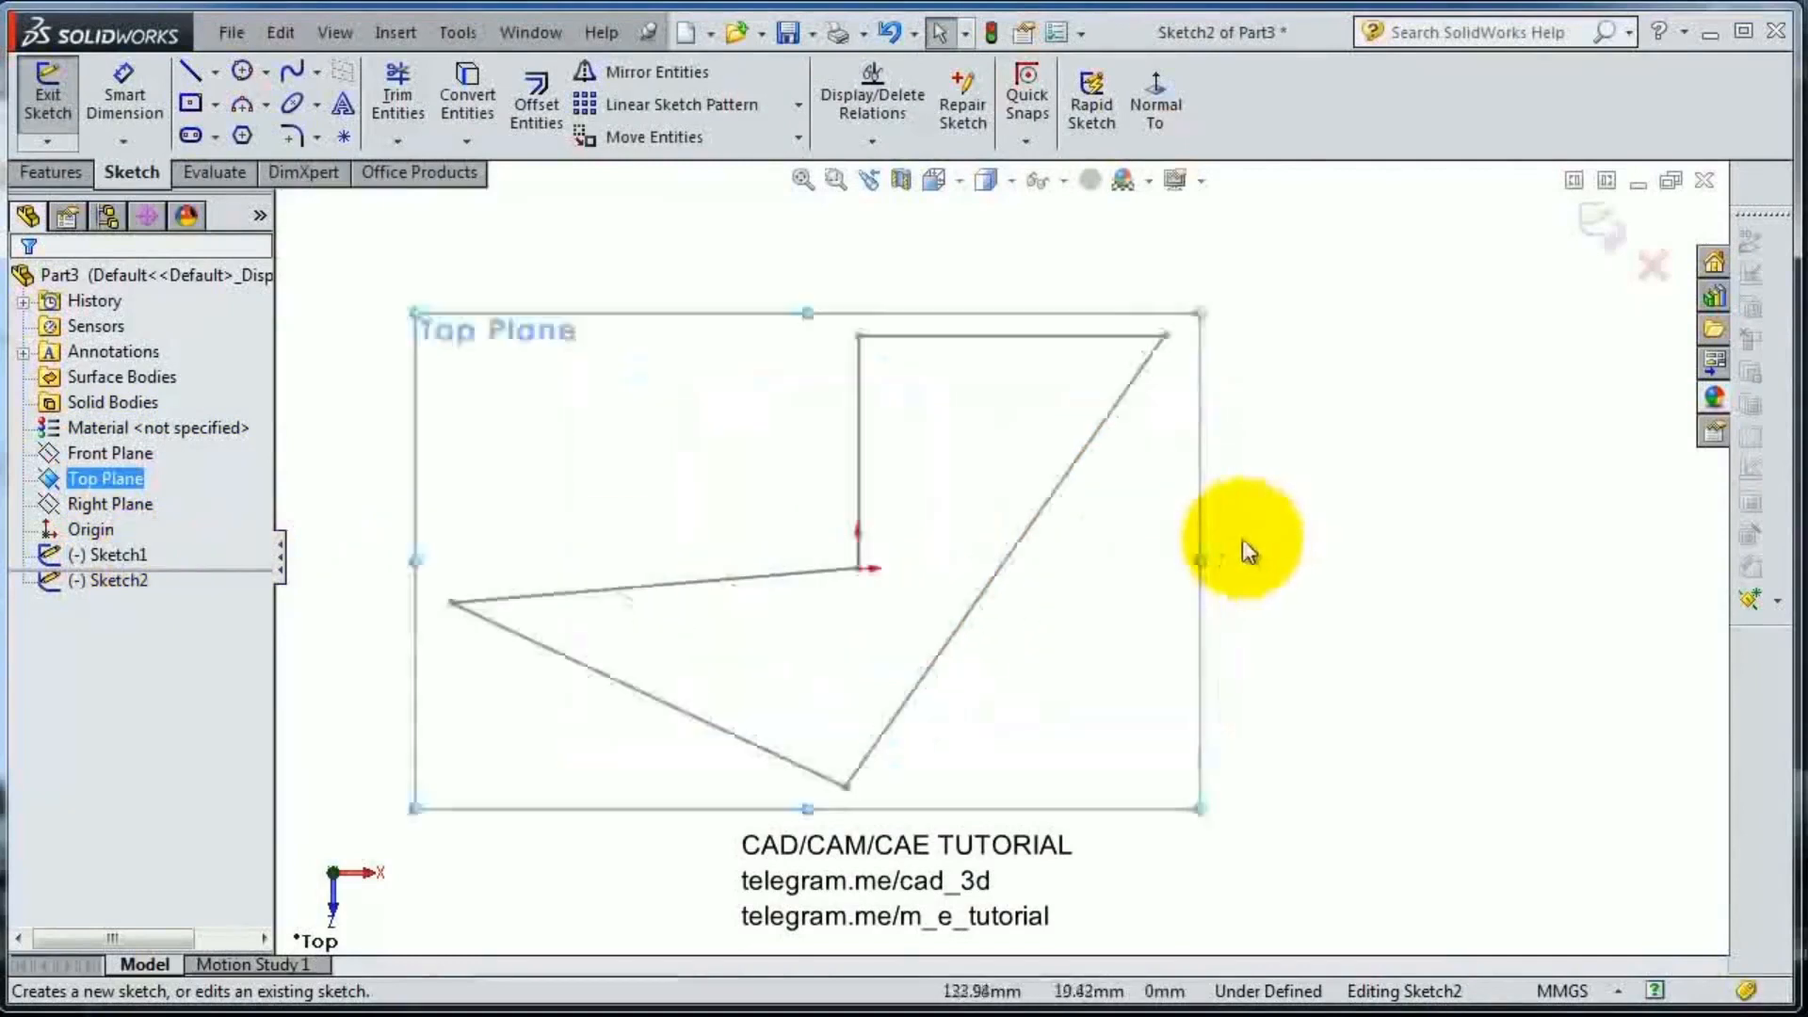
scroll(1062, 556, up, 2)
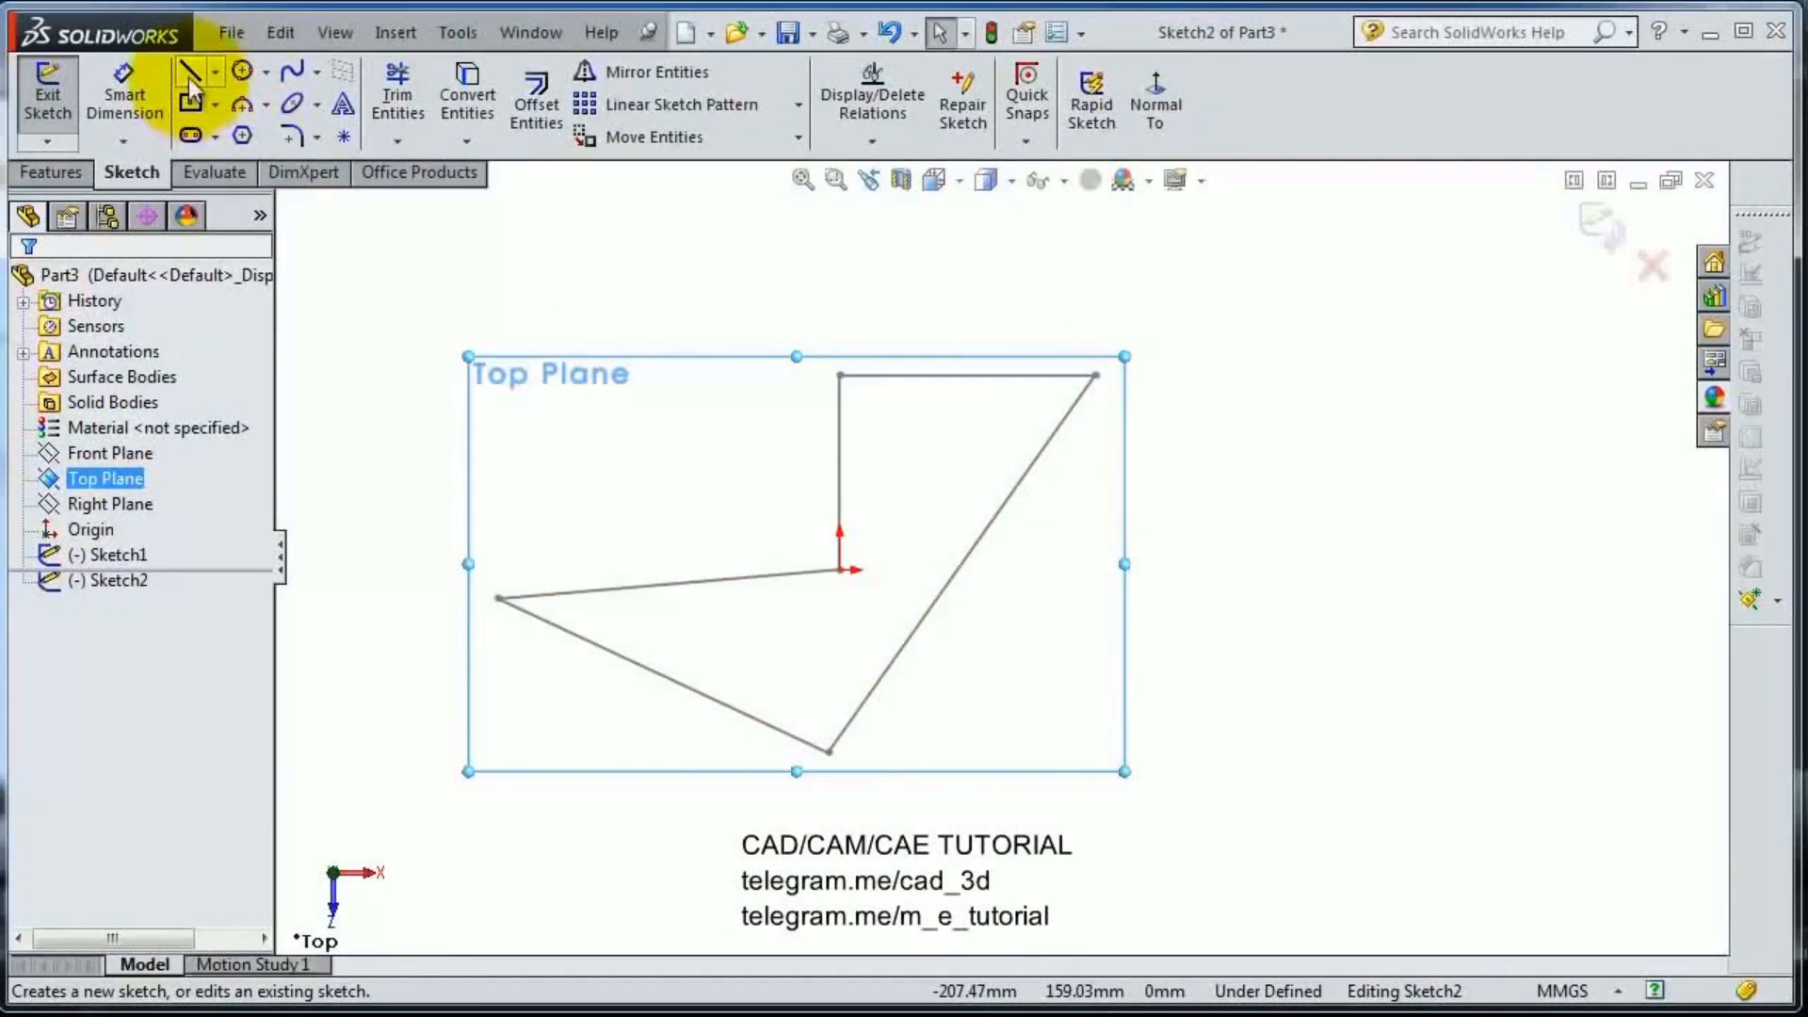
click(212, 75)
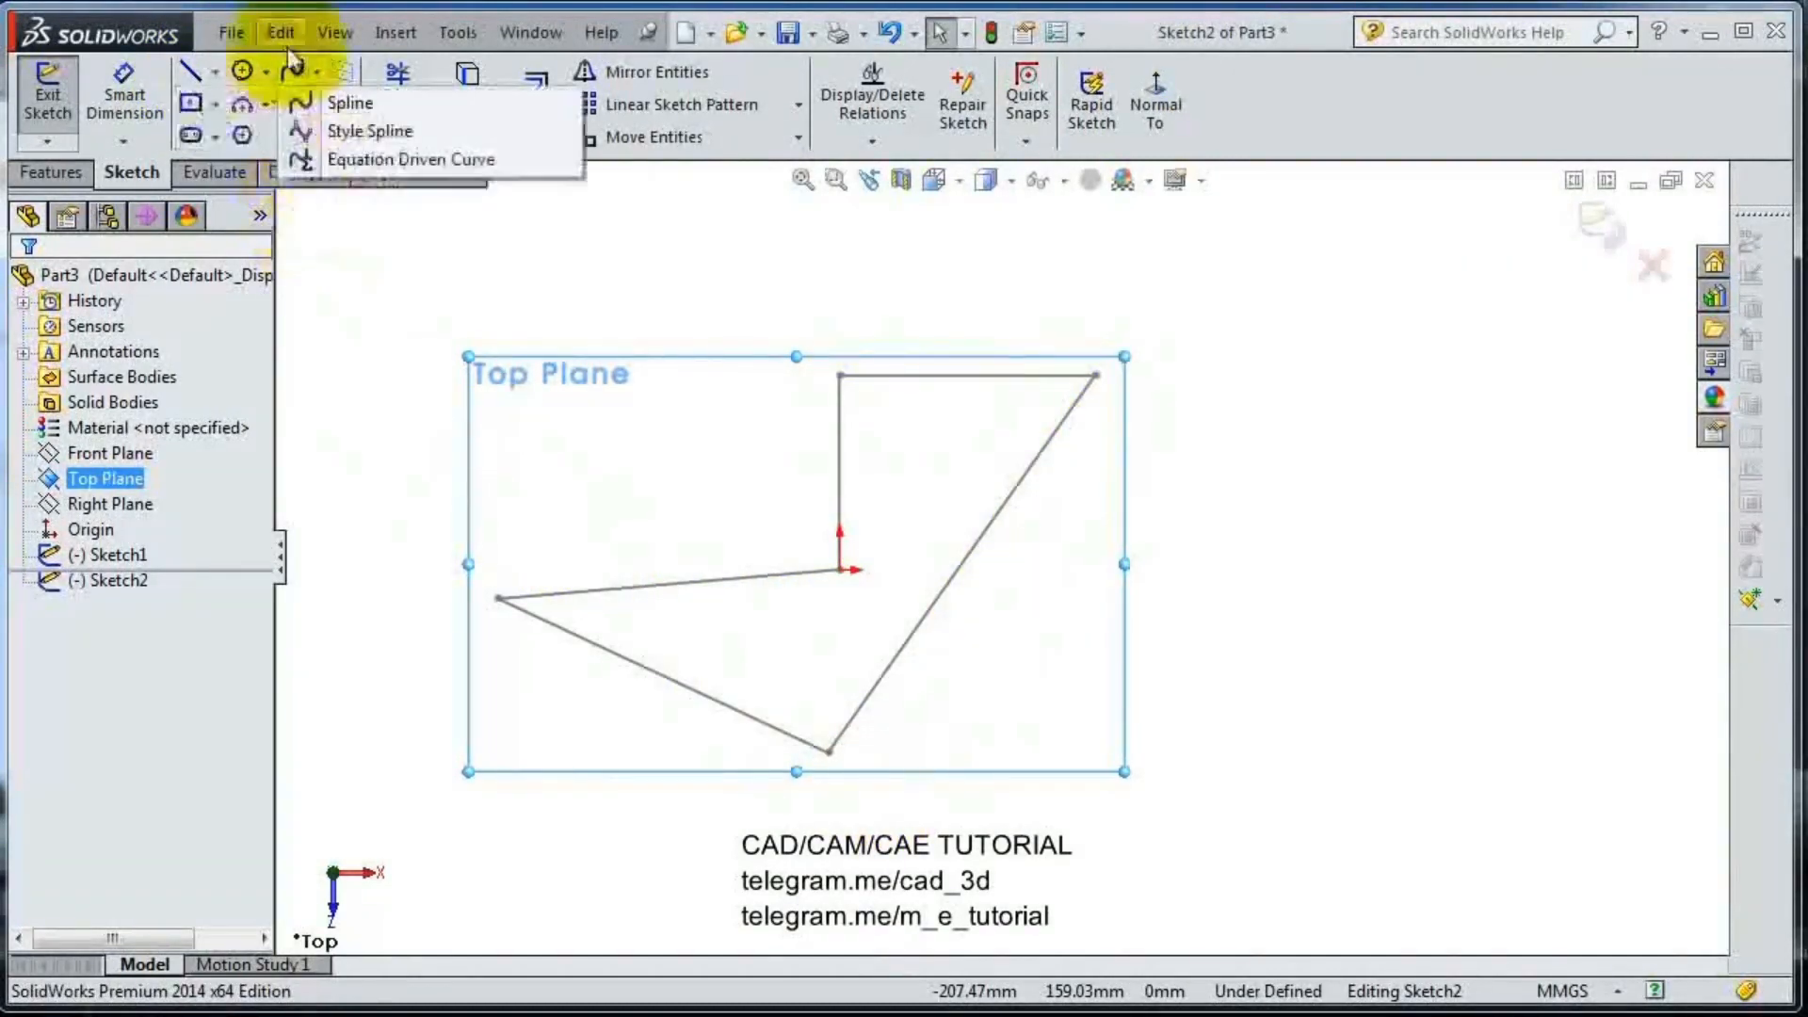
click(398, 141)
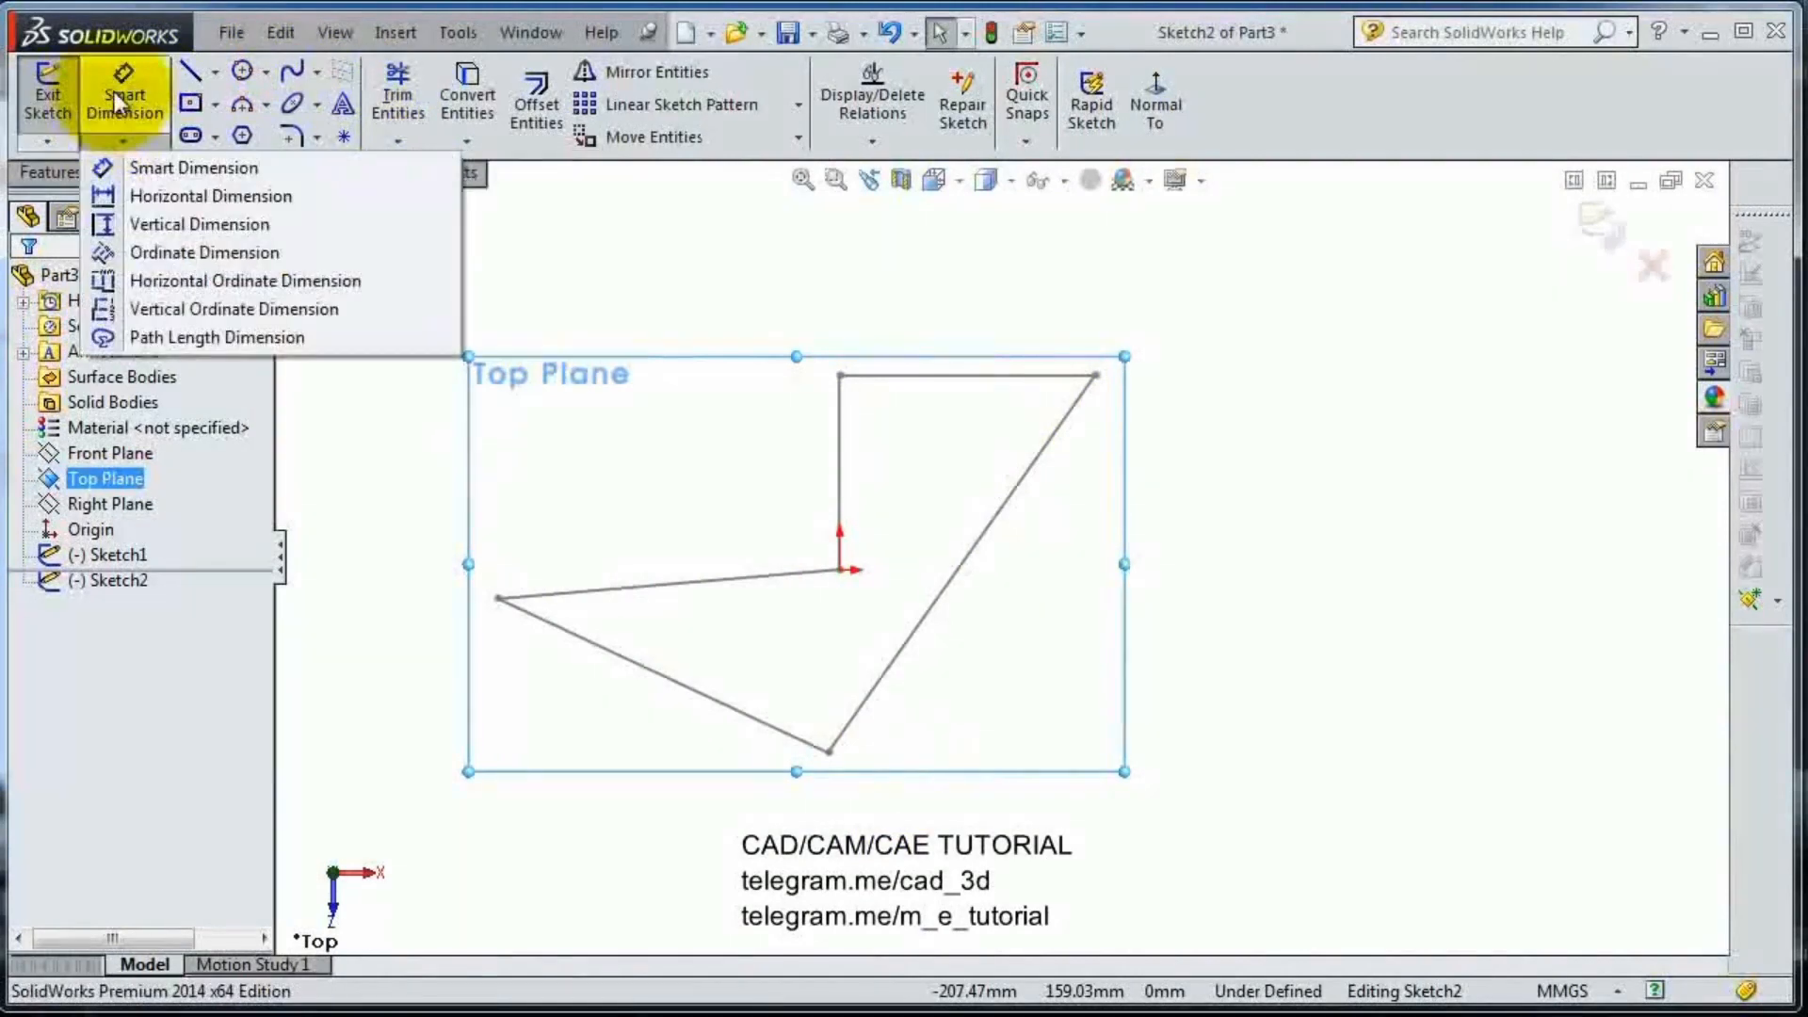
mouse_move(195, 76)
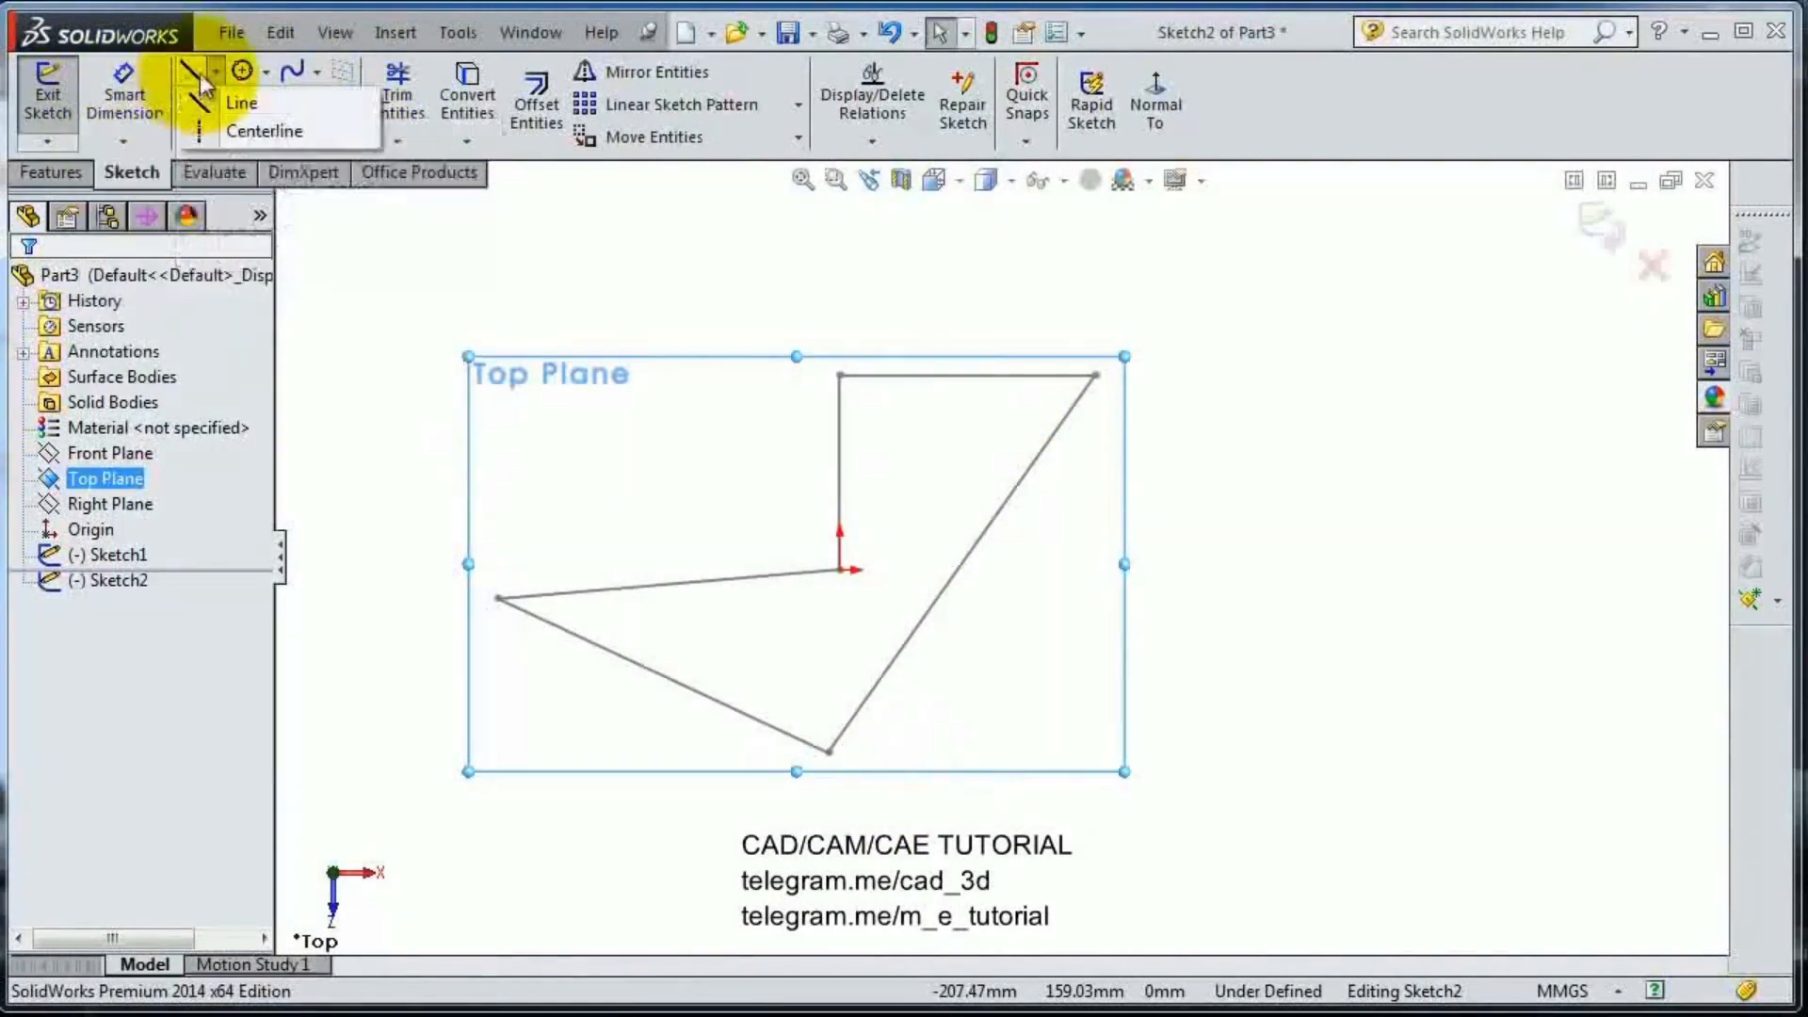
click(523, 226)
- Select all five lines of the first sketch's outline and copy them into the active sketch with Convert Entities
mouse_move(415, 291)
mouse_down()
mouse_move(904, 725)
mouse_move(1233, 860)
mouse_up()
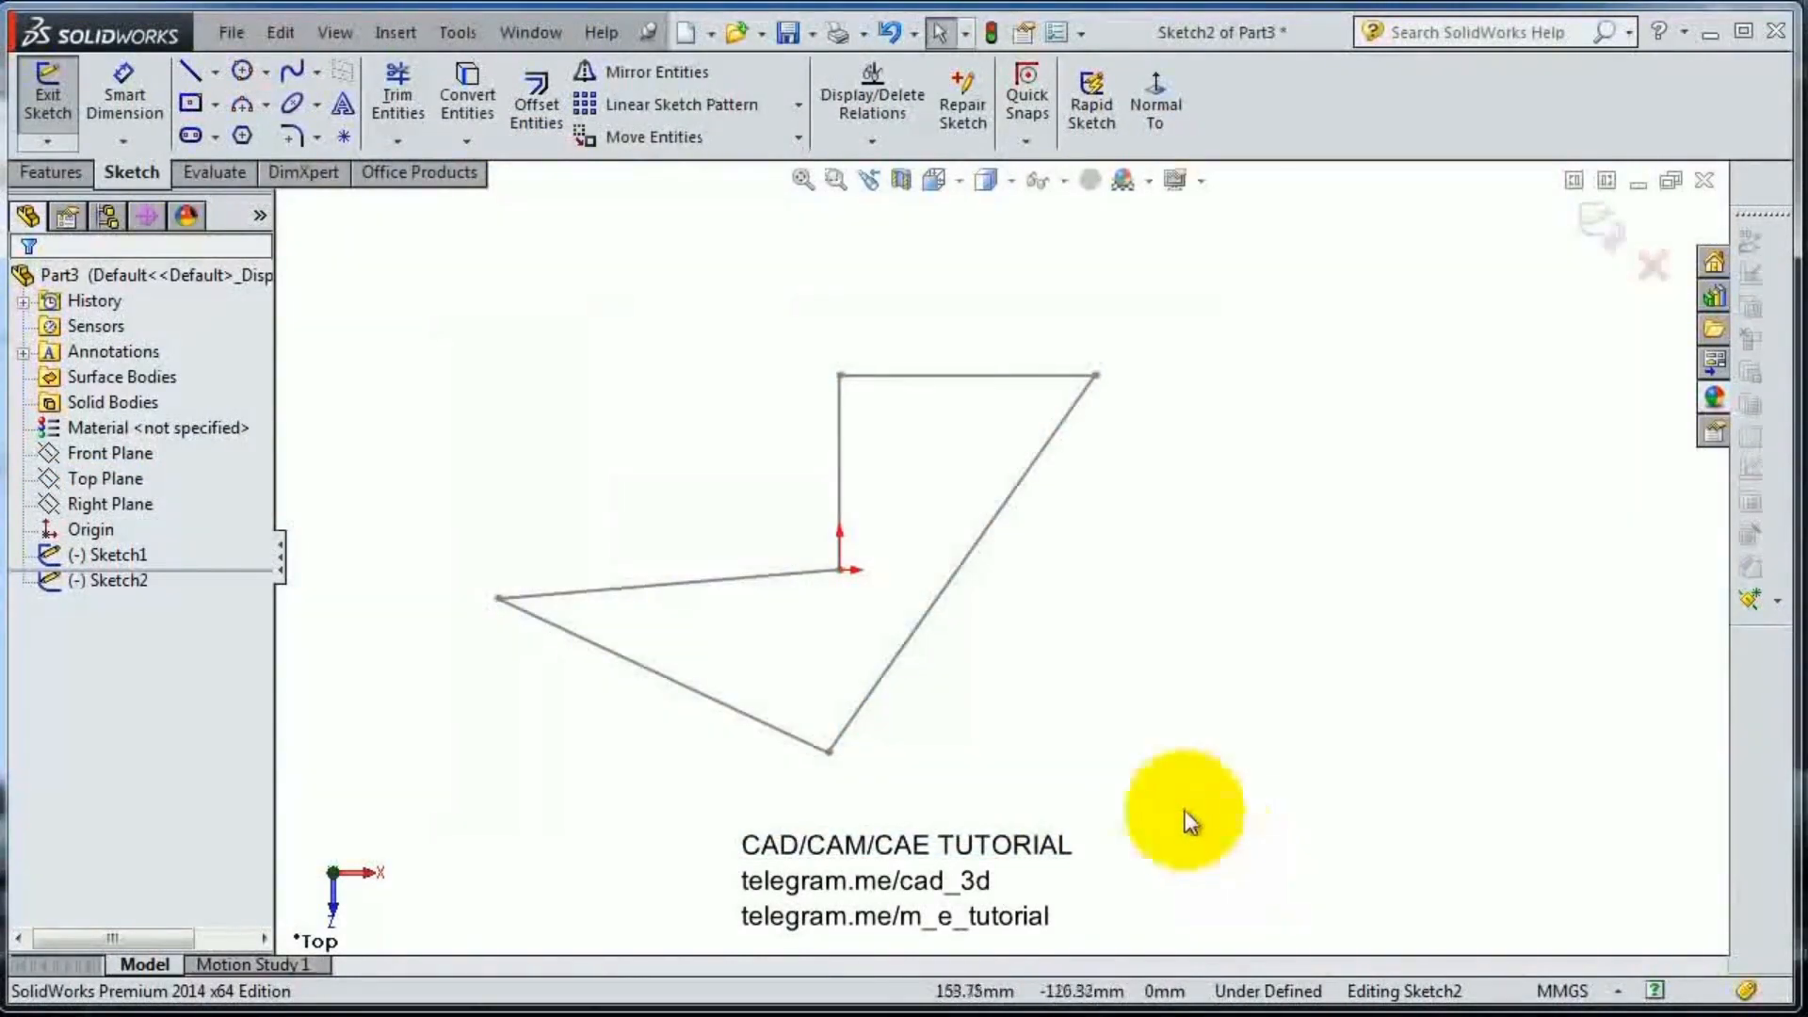
click(898, 377)
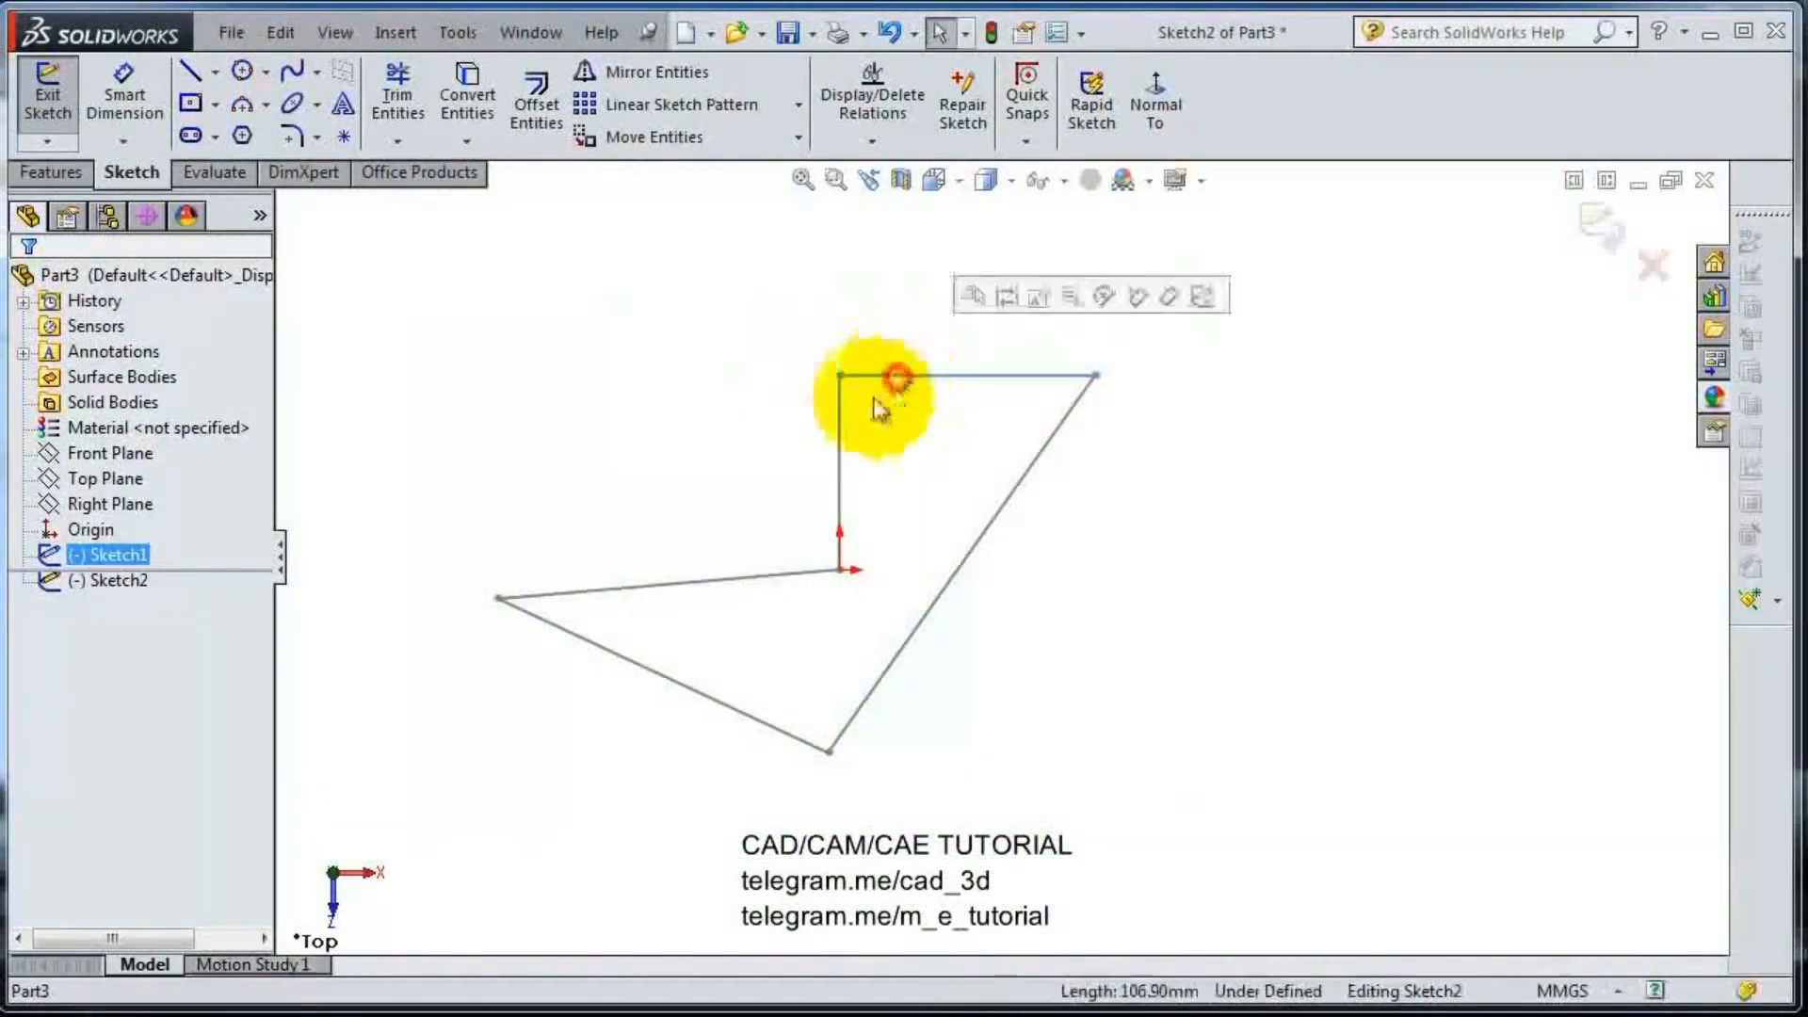
ctrl+click(839, 447)
ctrl+click(799, 575)
ctrl+click(960, 571)
ctrl+click(759, 729)
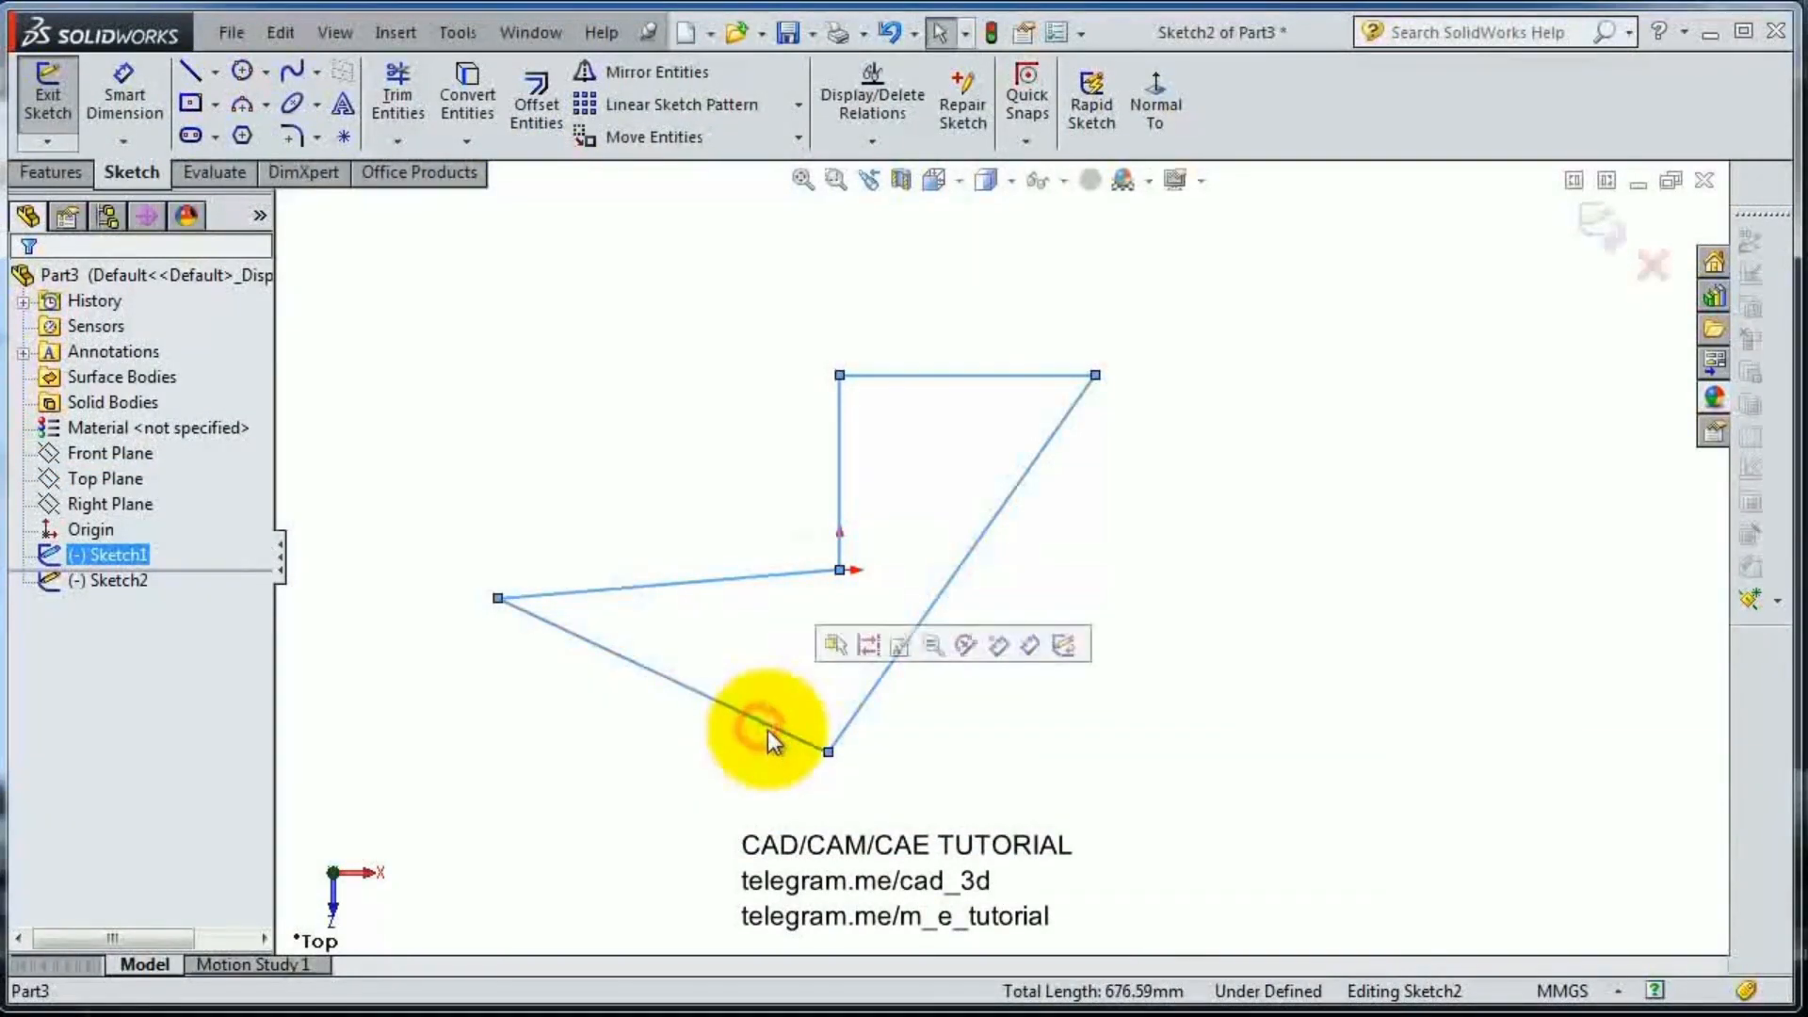
click(481, 94)
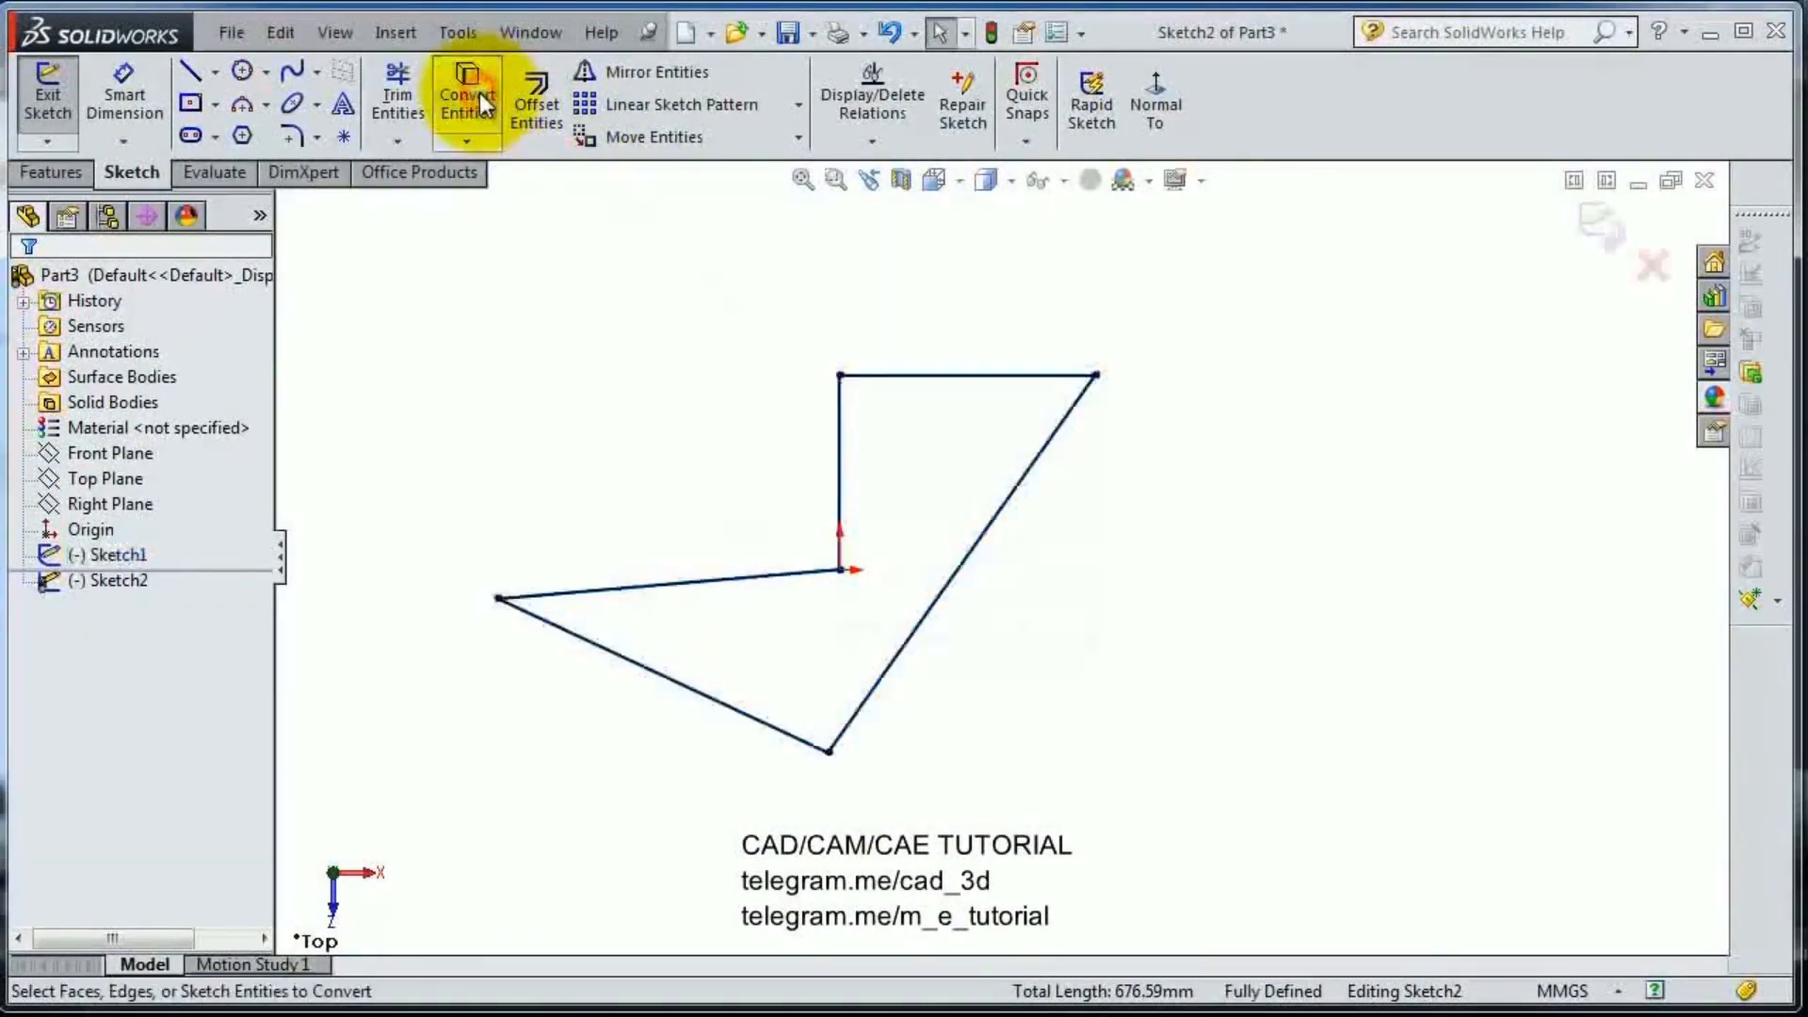
- Finish and exit the sketch containing the converted outline
scroll(1046, 692, down, 3)
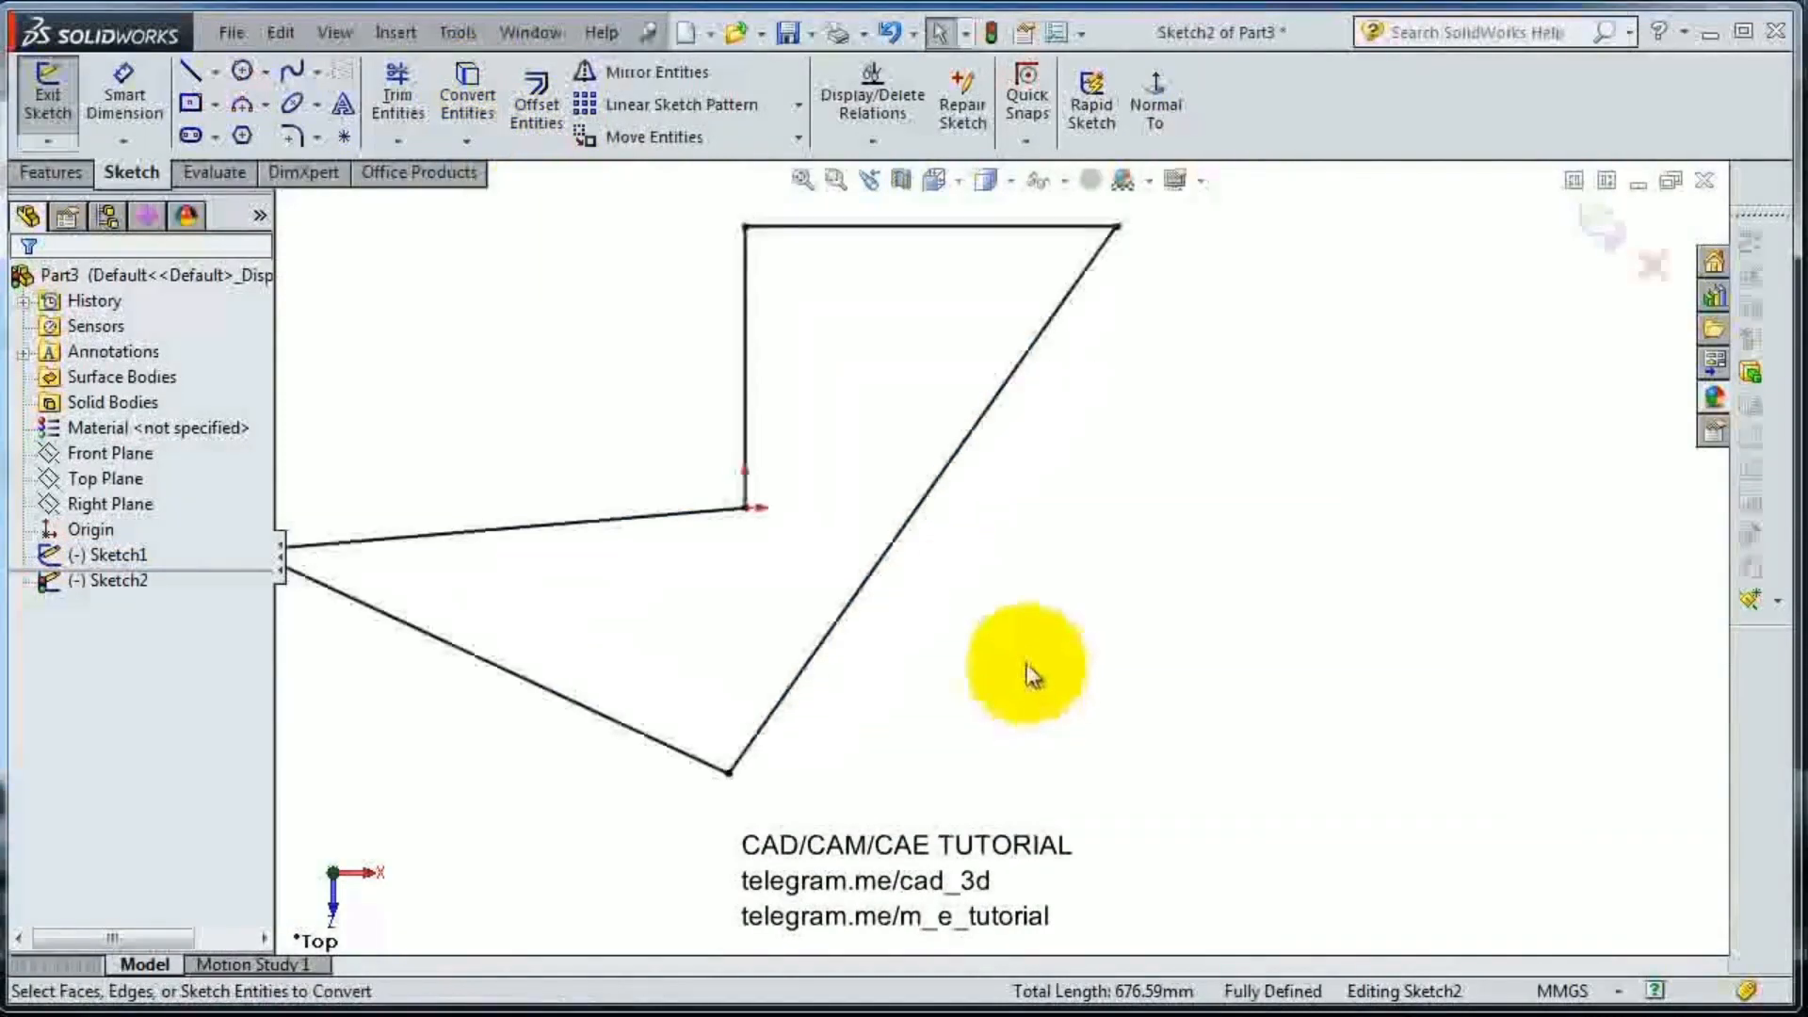
scroll(994, 576, up, 2)
mouse_move(728, 421)
middle_down()
mouse_move(876, 484)
mouse_move(856, 432)
mouse_move(819, 444)
mouse_move(912, 565)
middle_up()
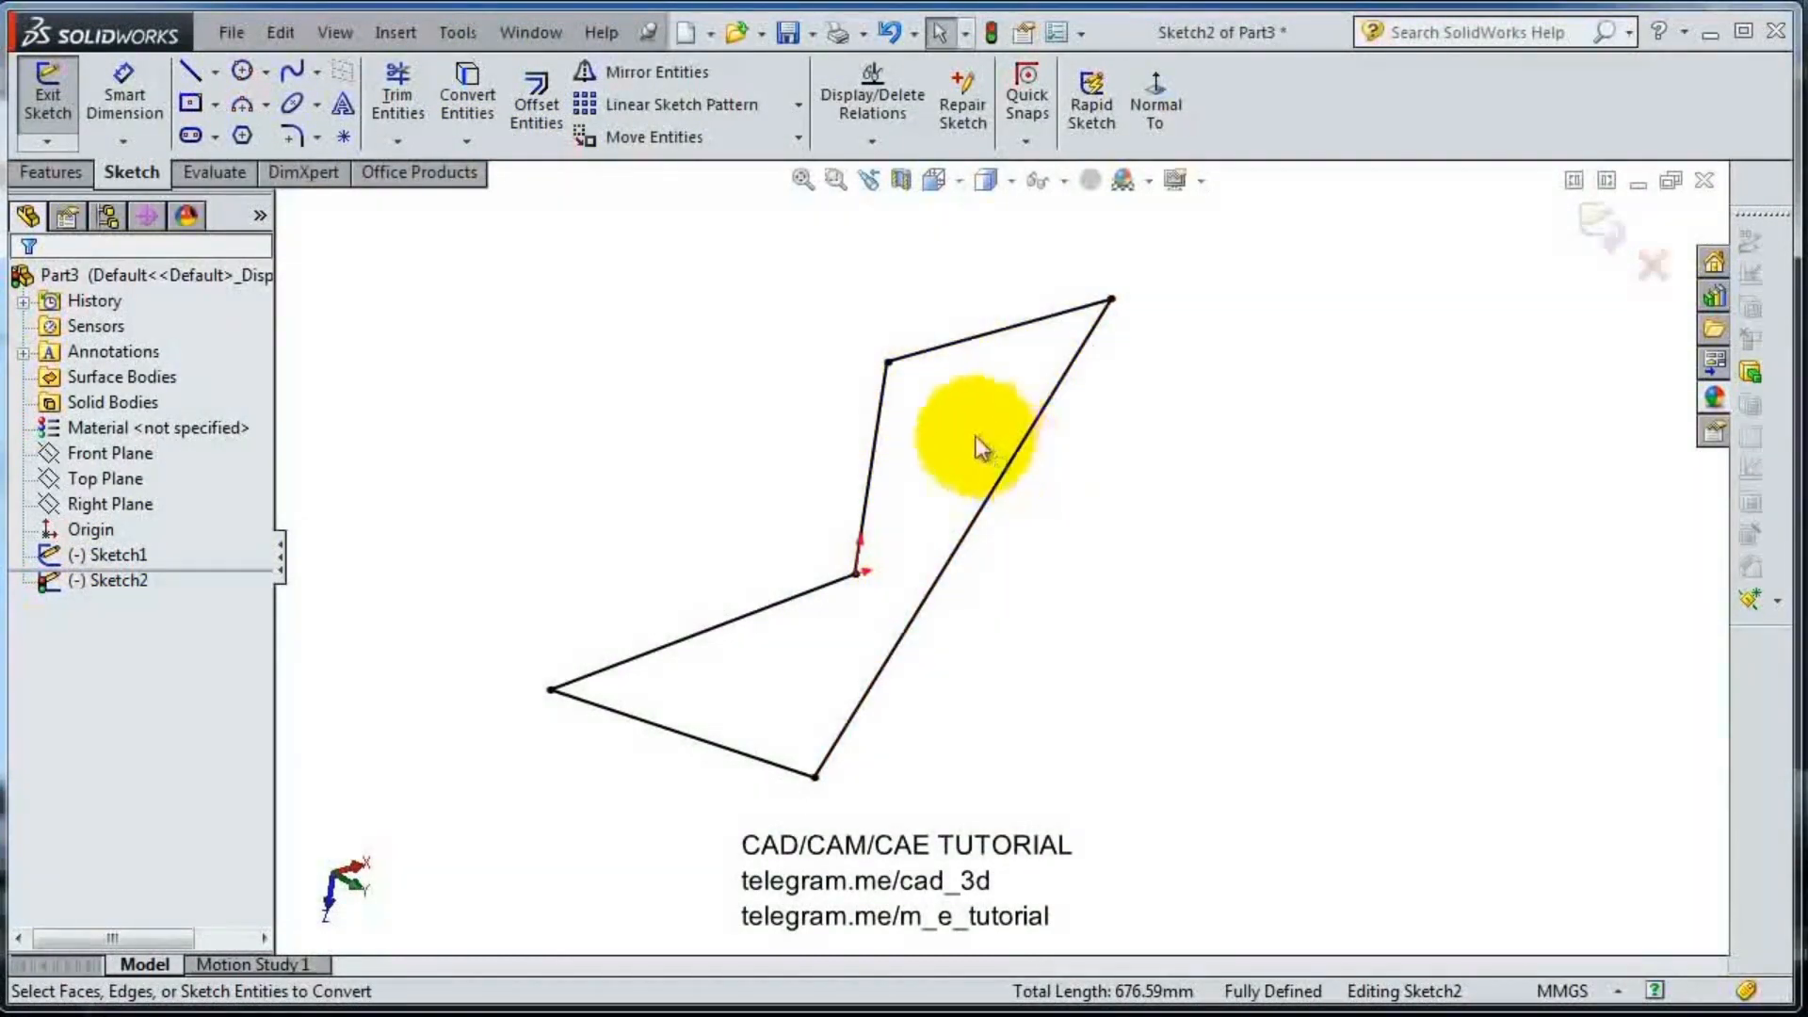
scroll(976, 442, down, 3)
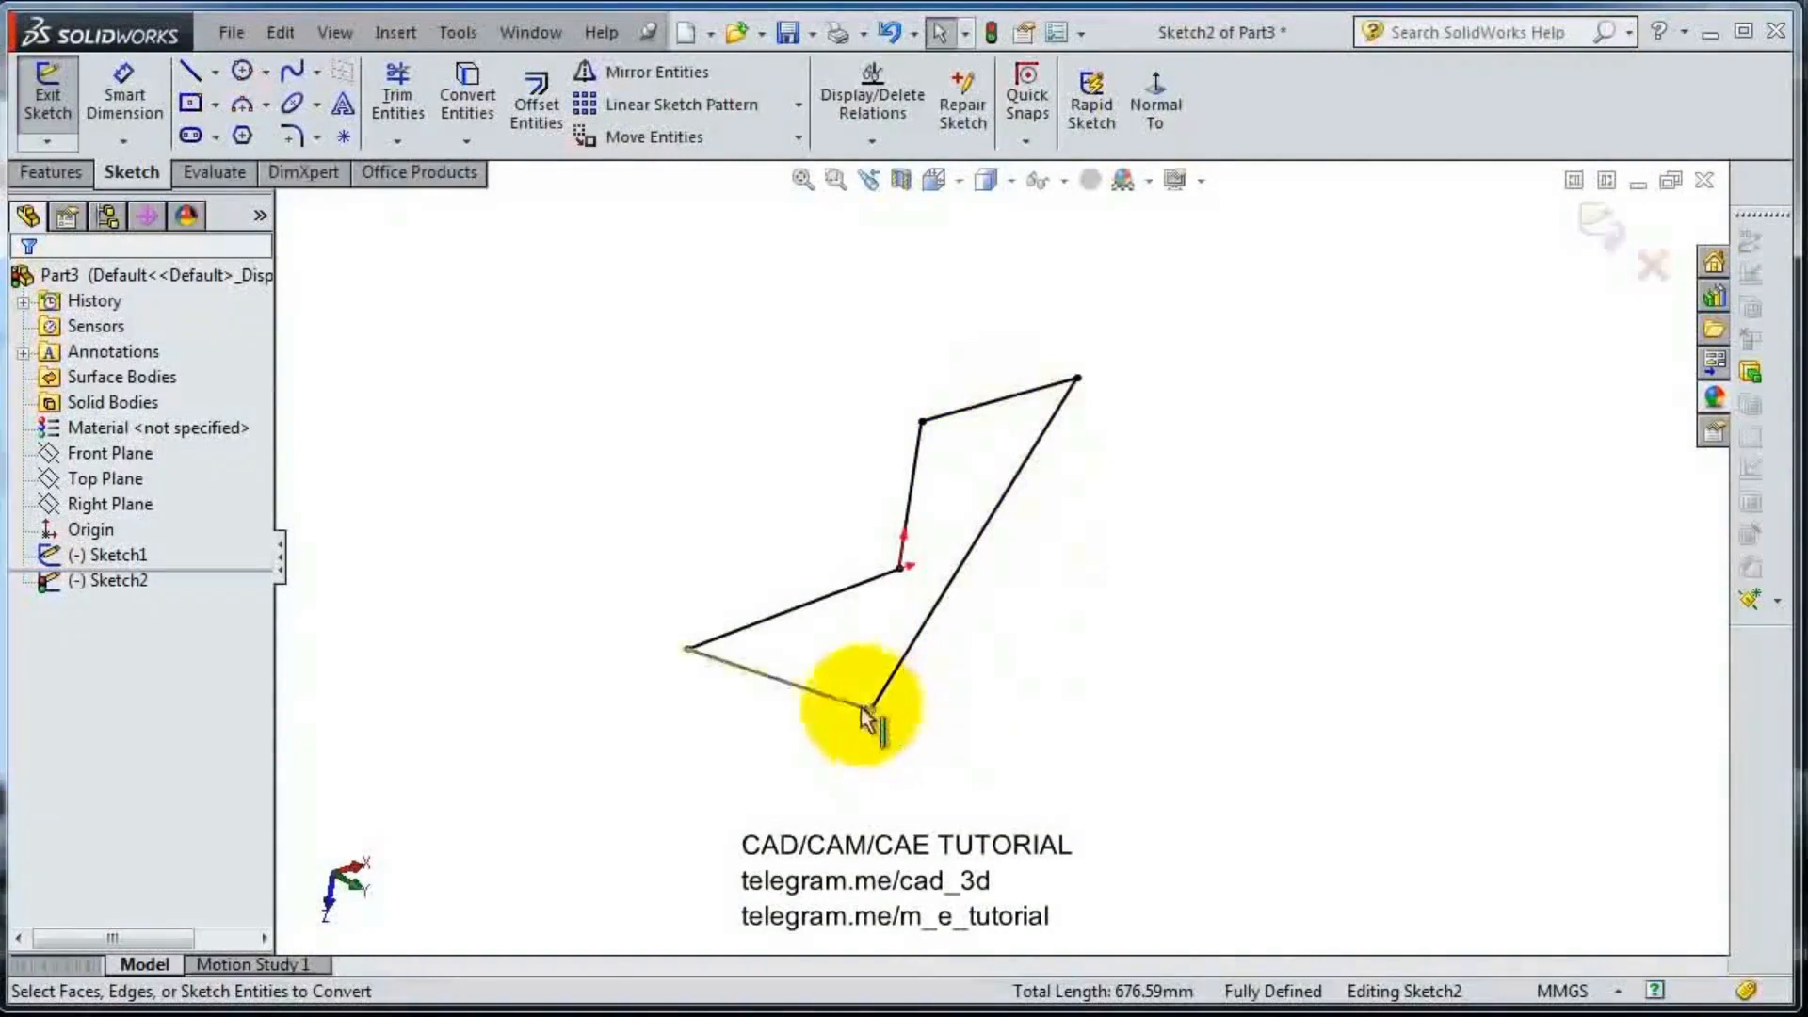
scroll(883, 520, up, 1)
middle_drag(877, 518, 890, 535)
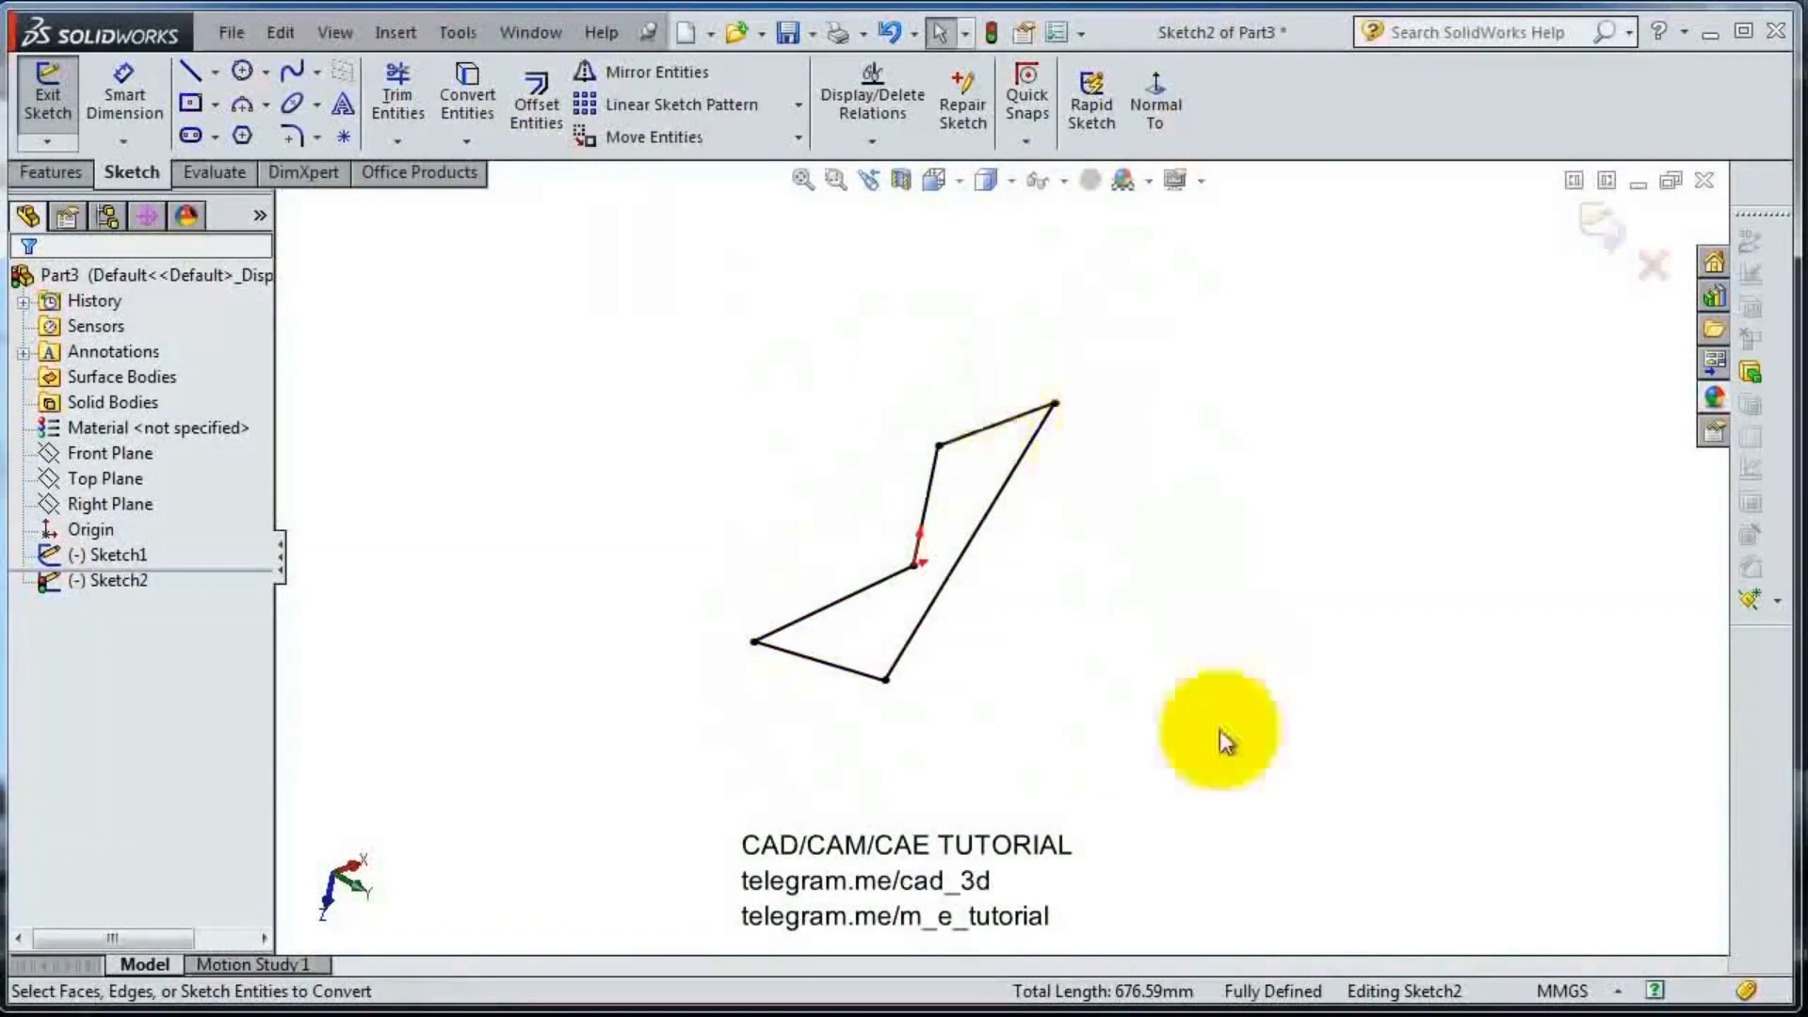
mouse_move(1132, 613)
middle_down()
mouse_move(980, 553)
mouse_move(913, 493)
mouse_move(969, 525)
mouse_move(1086, 460)
middle_up()
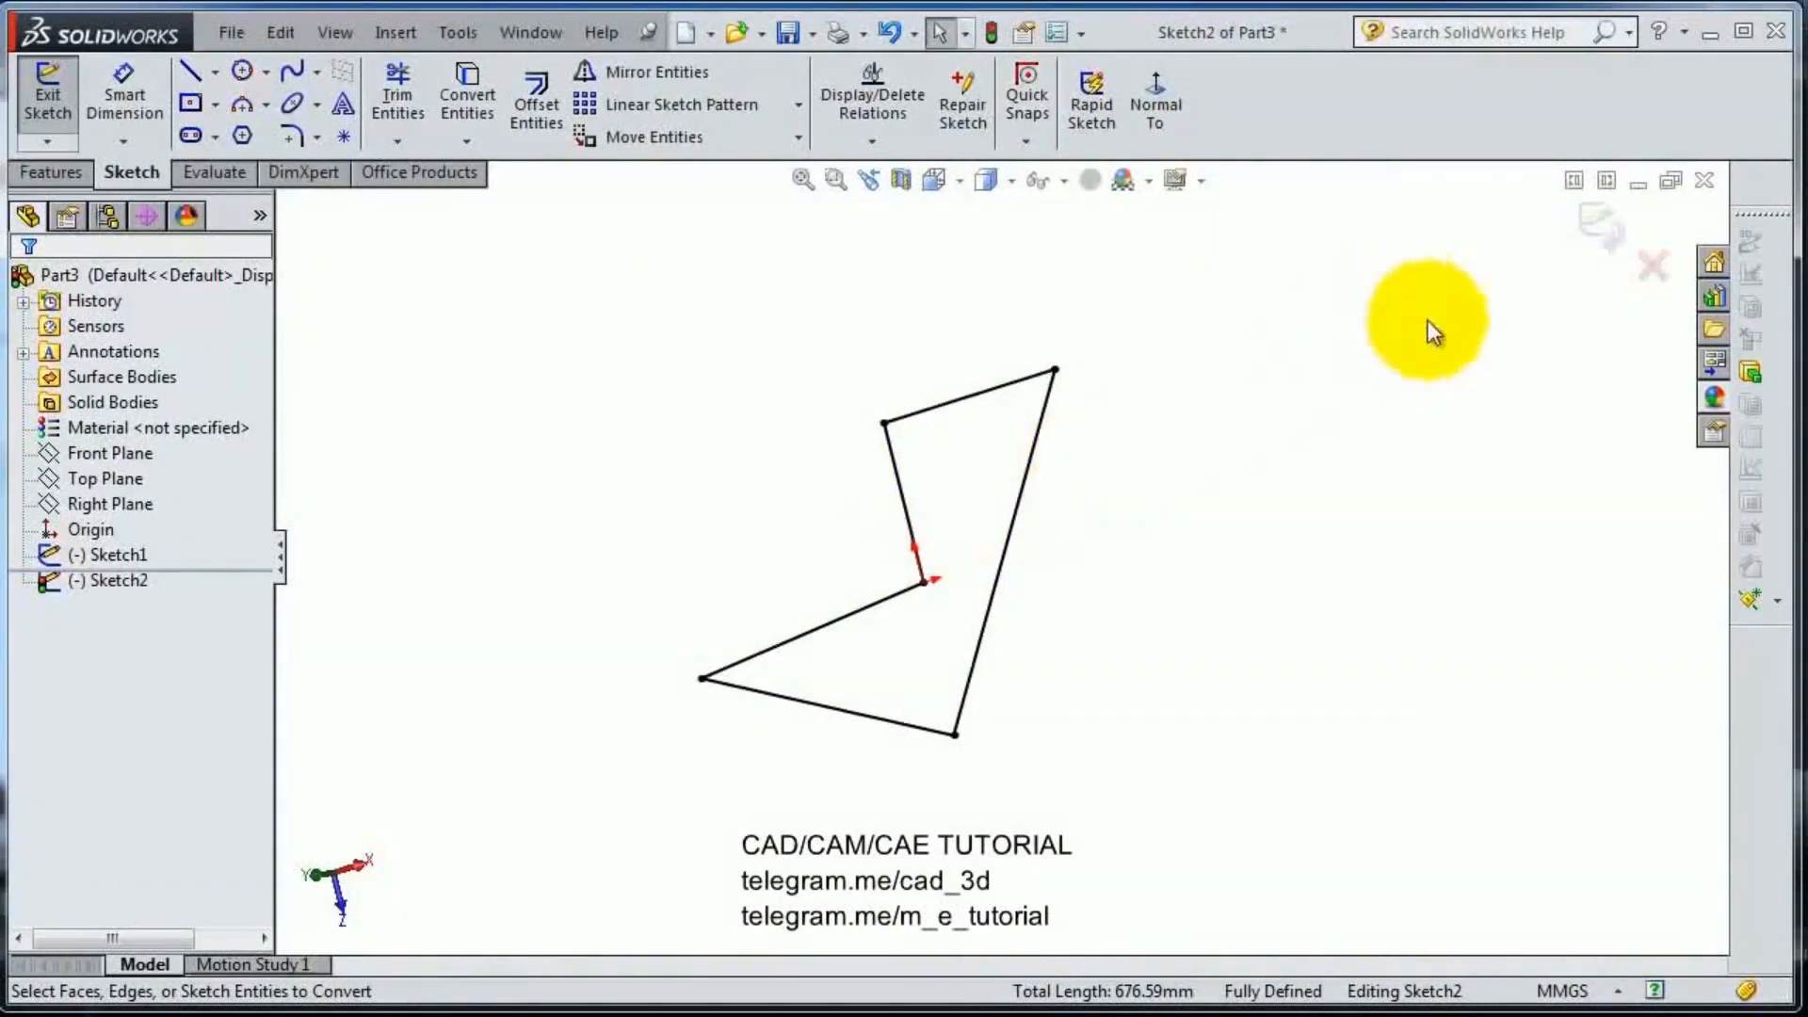
click(1601, 231)
- Hide the original outline sketch and show it again to compare it with the converted copy
middle_drag(932, 543, 996, 375)
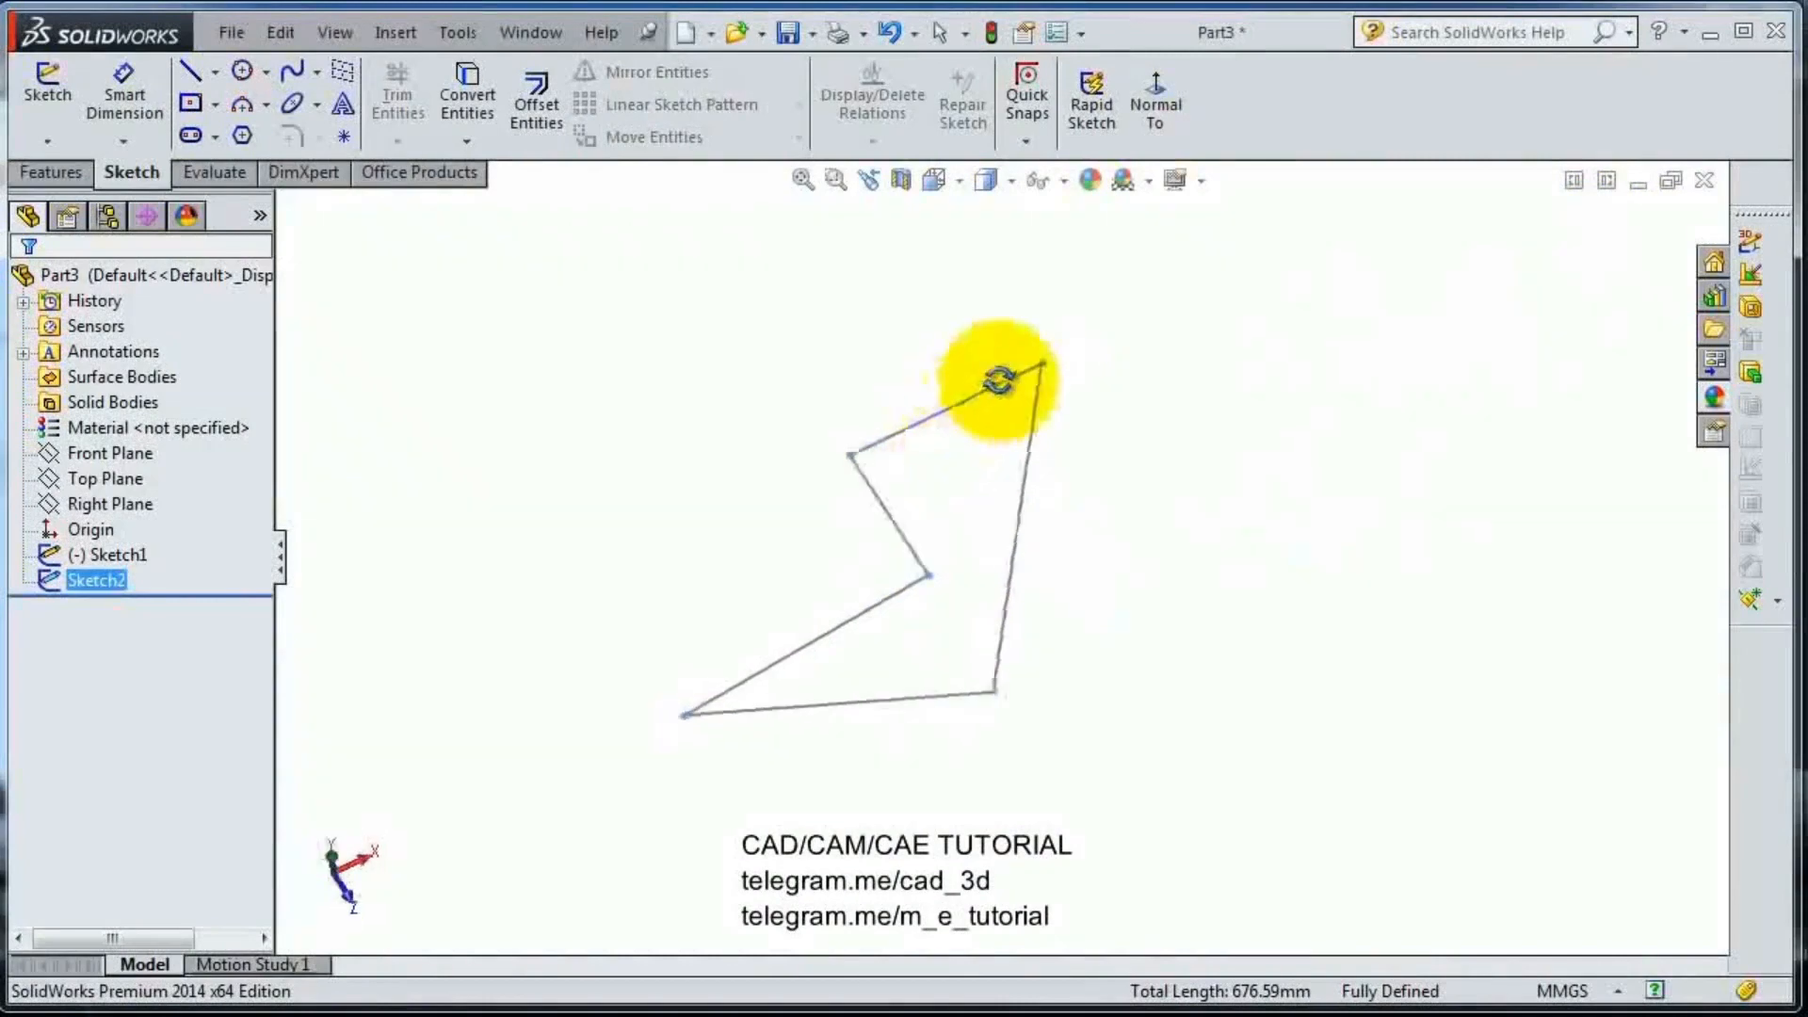
click(110, 557)
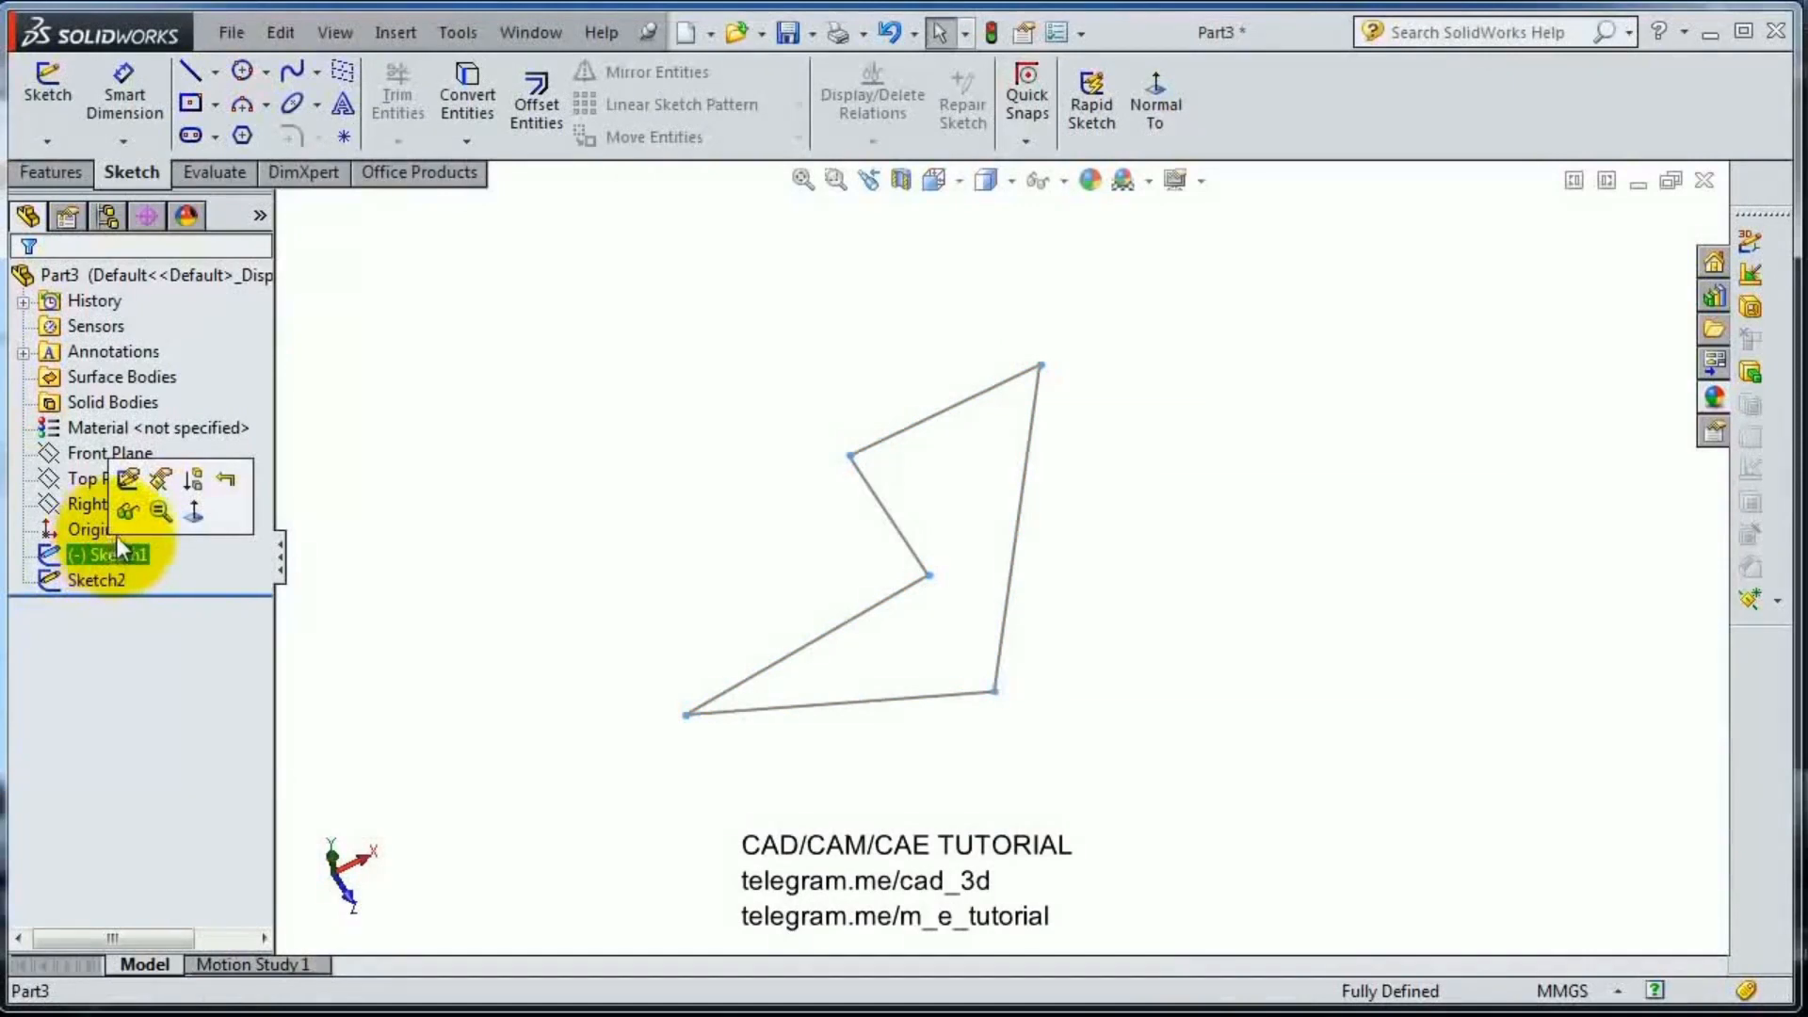
click(126, 514)
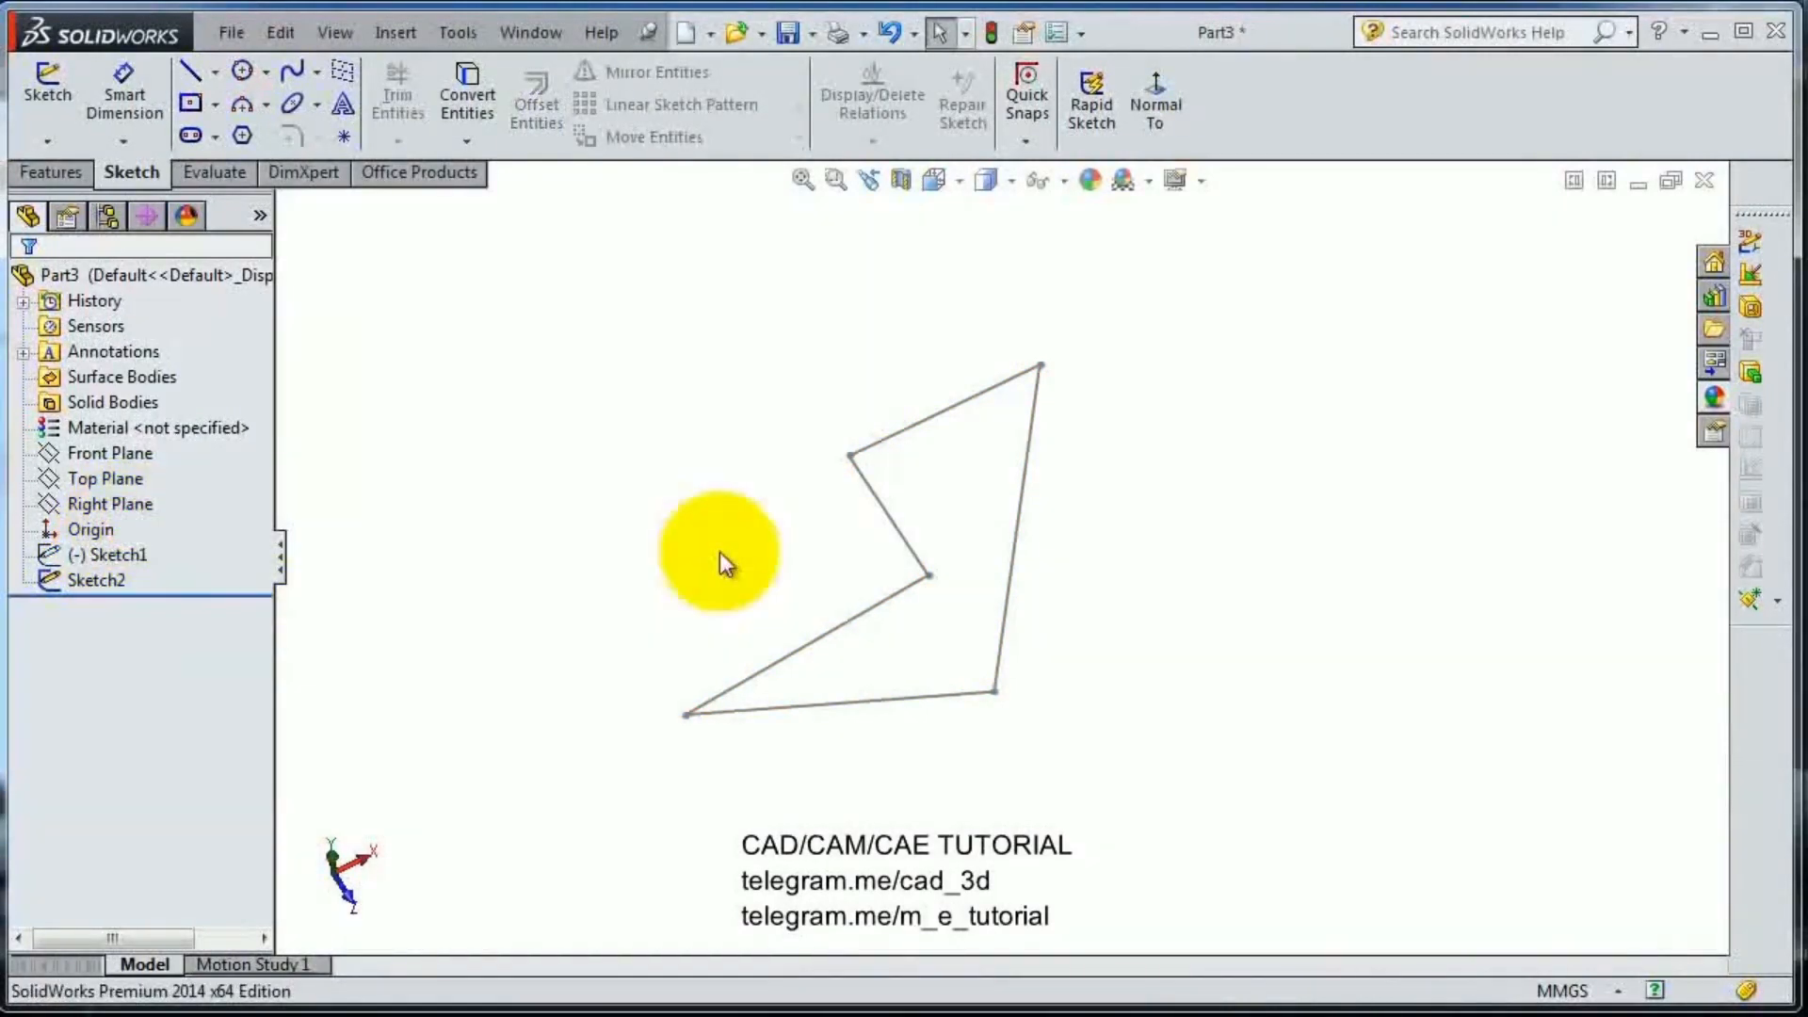
click(122, 556)
click(130, 516)
- Start a third sketch on the Front Plane and view the plane straight on
mouse_move(852, 583)
middle_down()
mouse_move(731, 505)
mouse_move(625, 383)
mouse_move(631, 411)
middle_up()
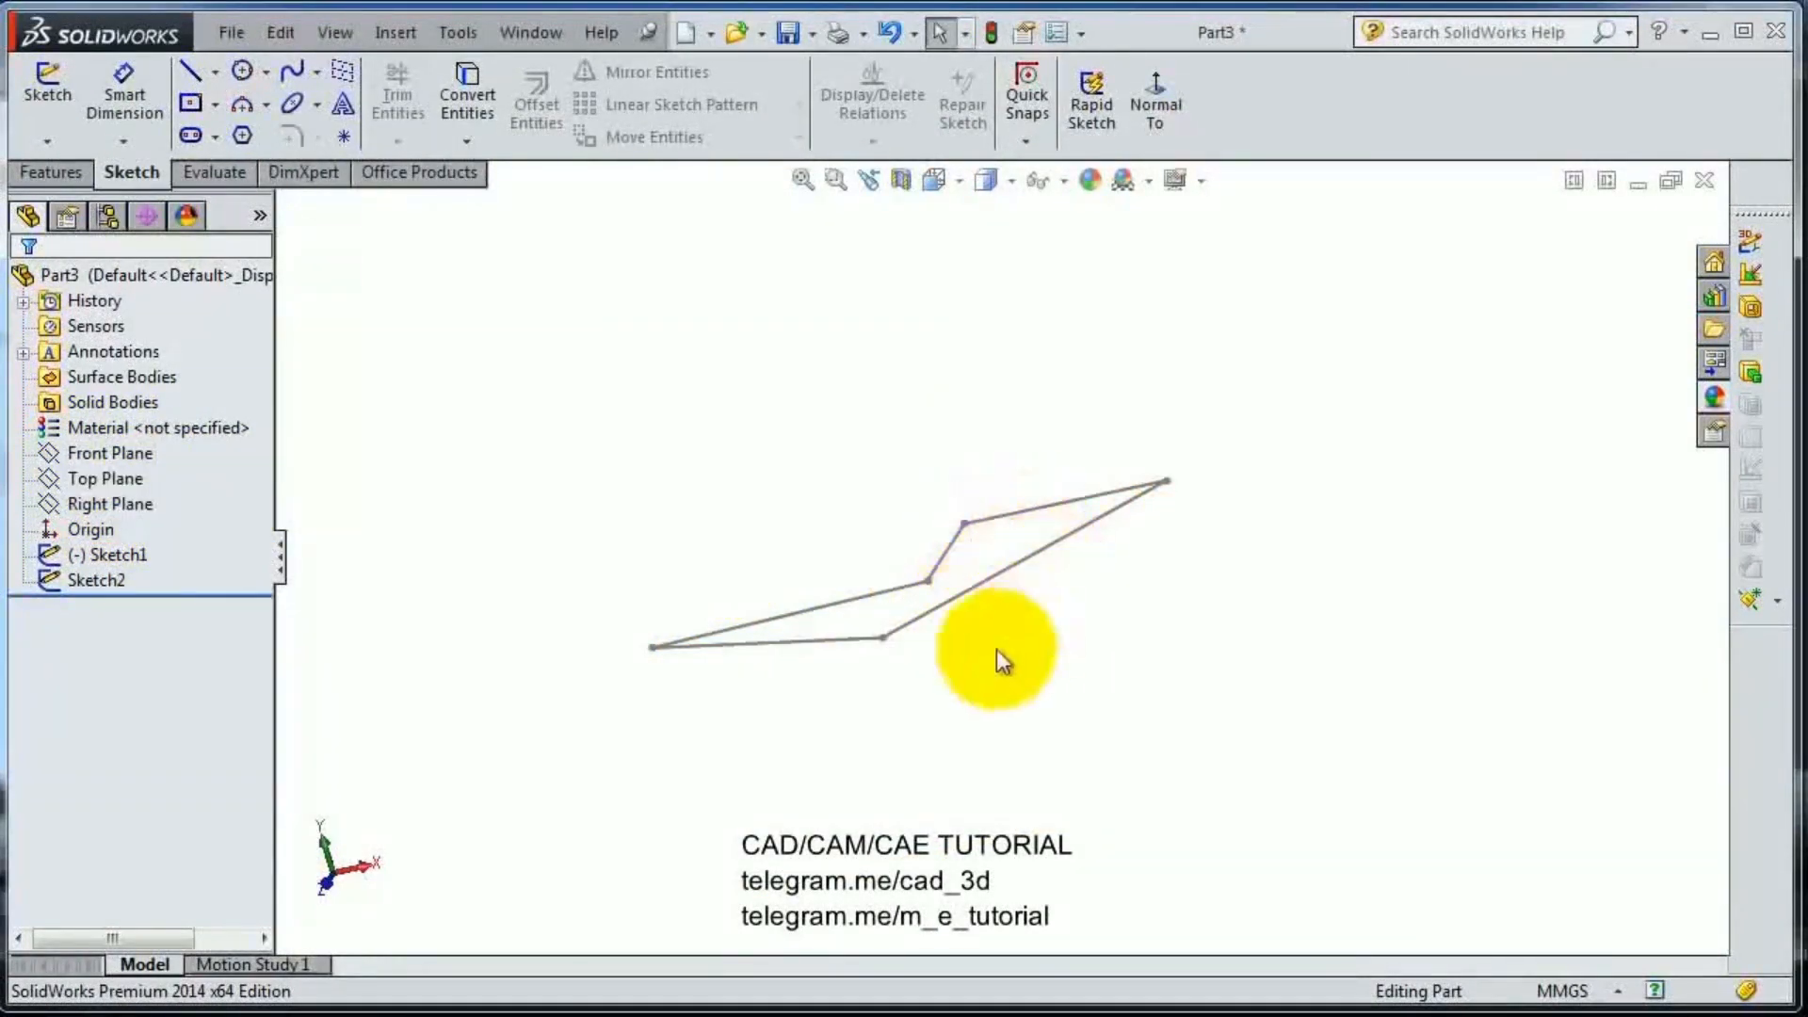
click(88, 459)
click(112, 428)
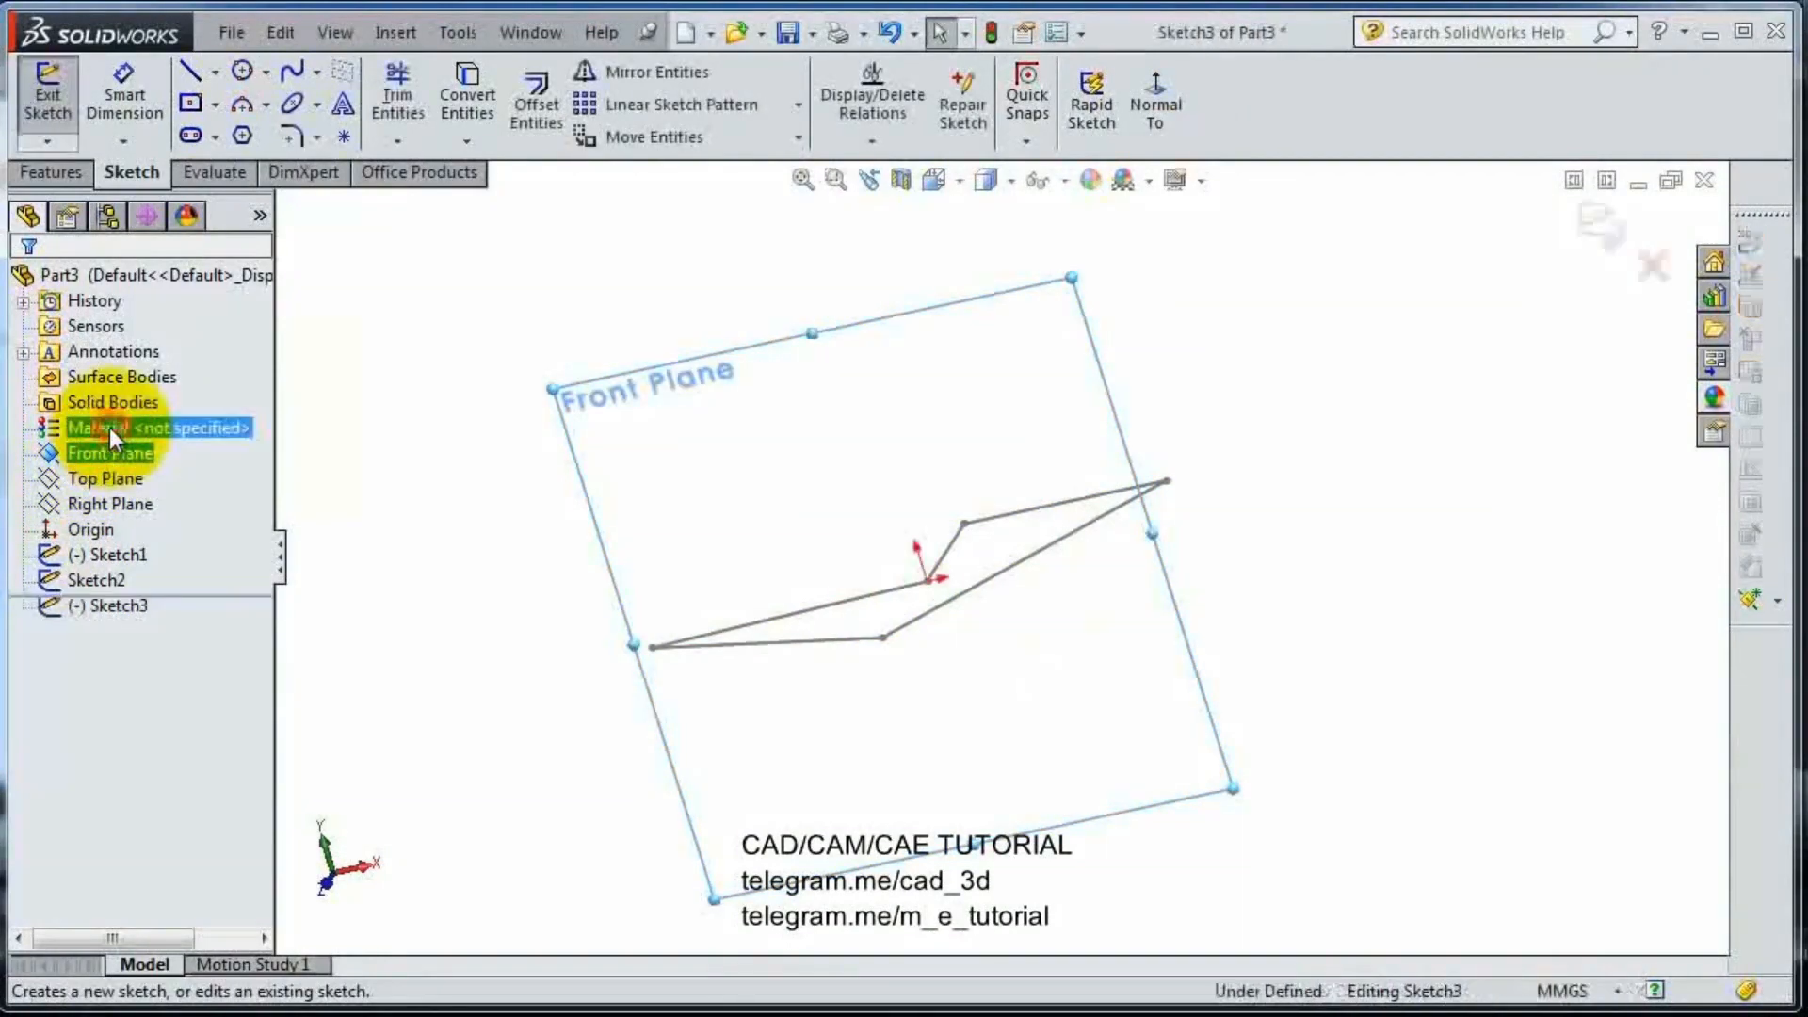
click(1153, 126)
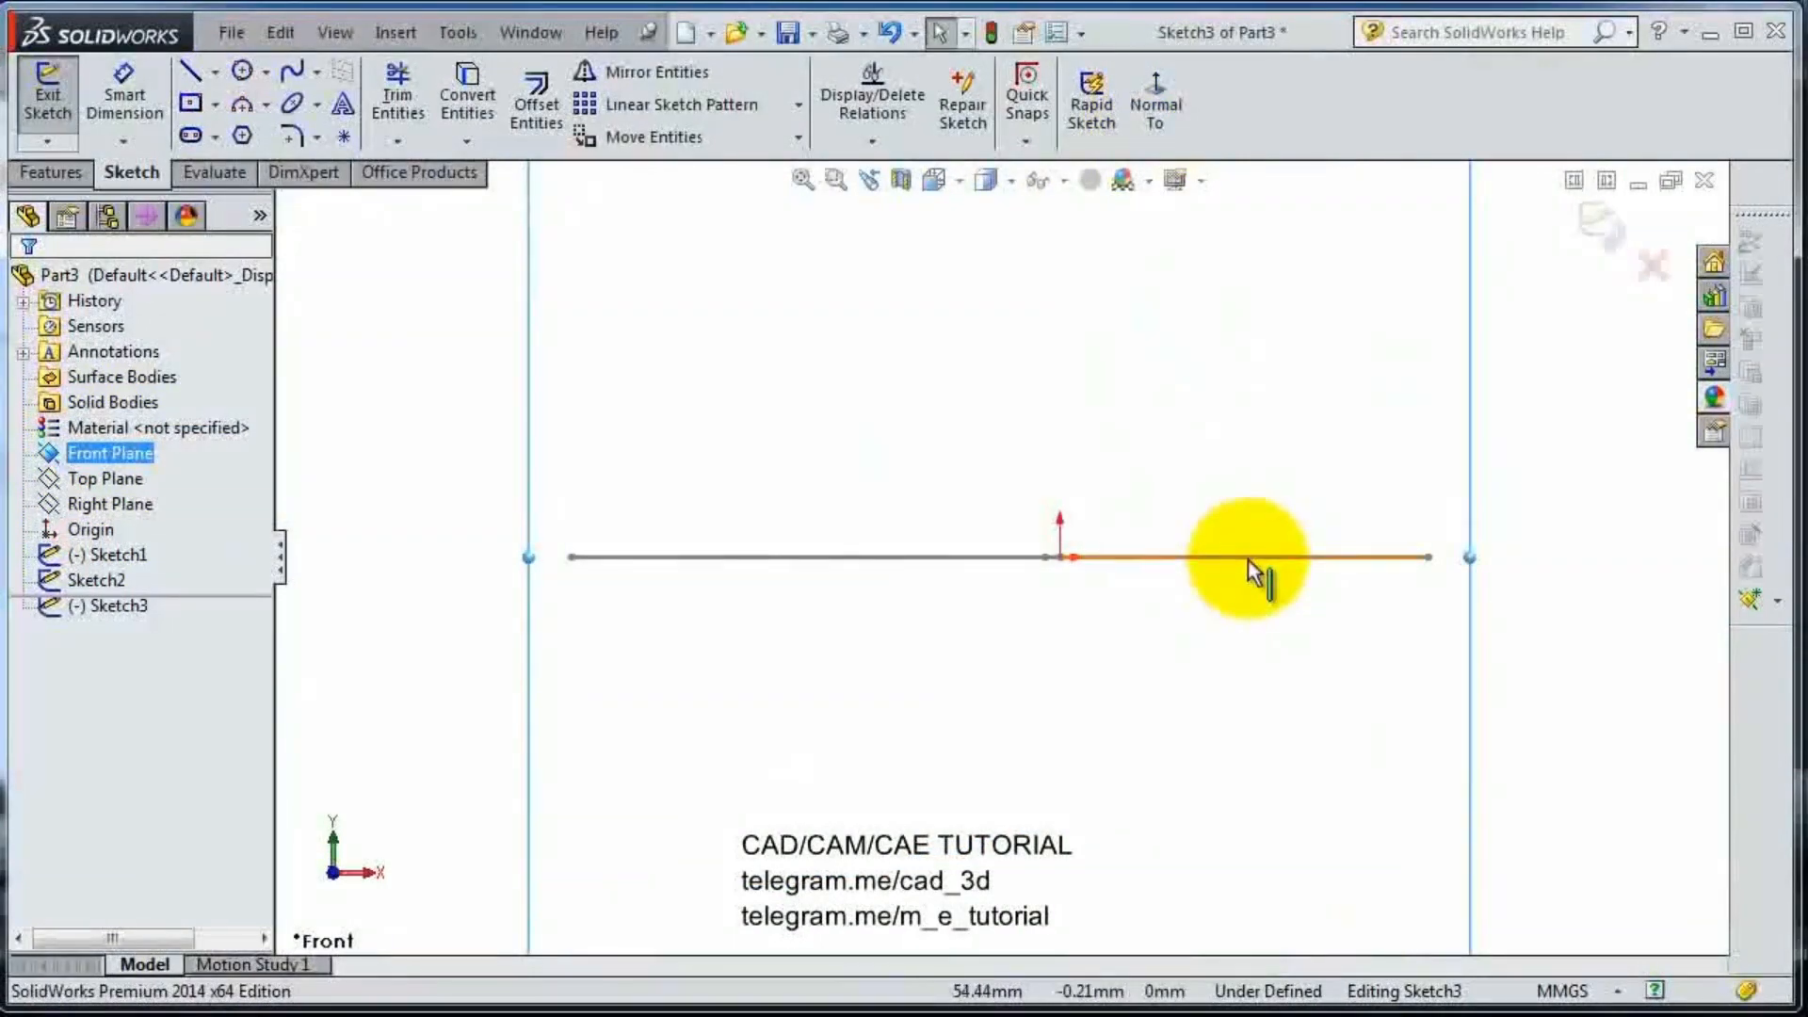
- Project the two long slanted lines of the original outline onto the Front Plane sketch with Convert Entities
mouse_move(1439, 525)
mouse_down()
mouse_move(1303, 568)
mouse_move(489, 555)
mouse_move(505, 606)
mouse_up()
click(676, 557)
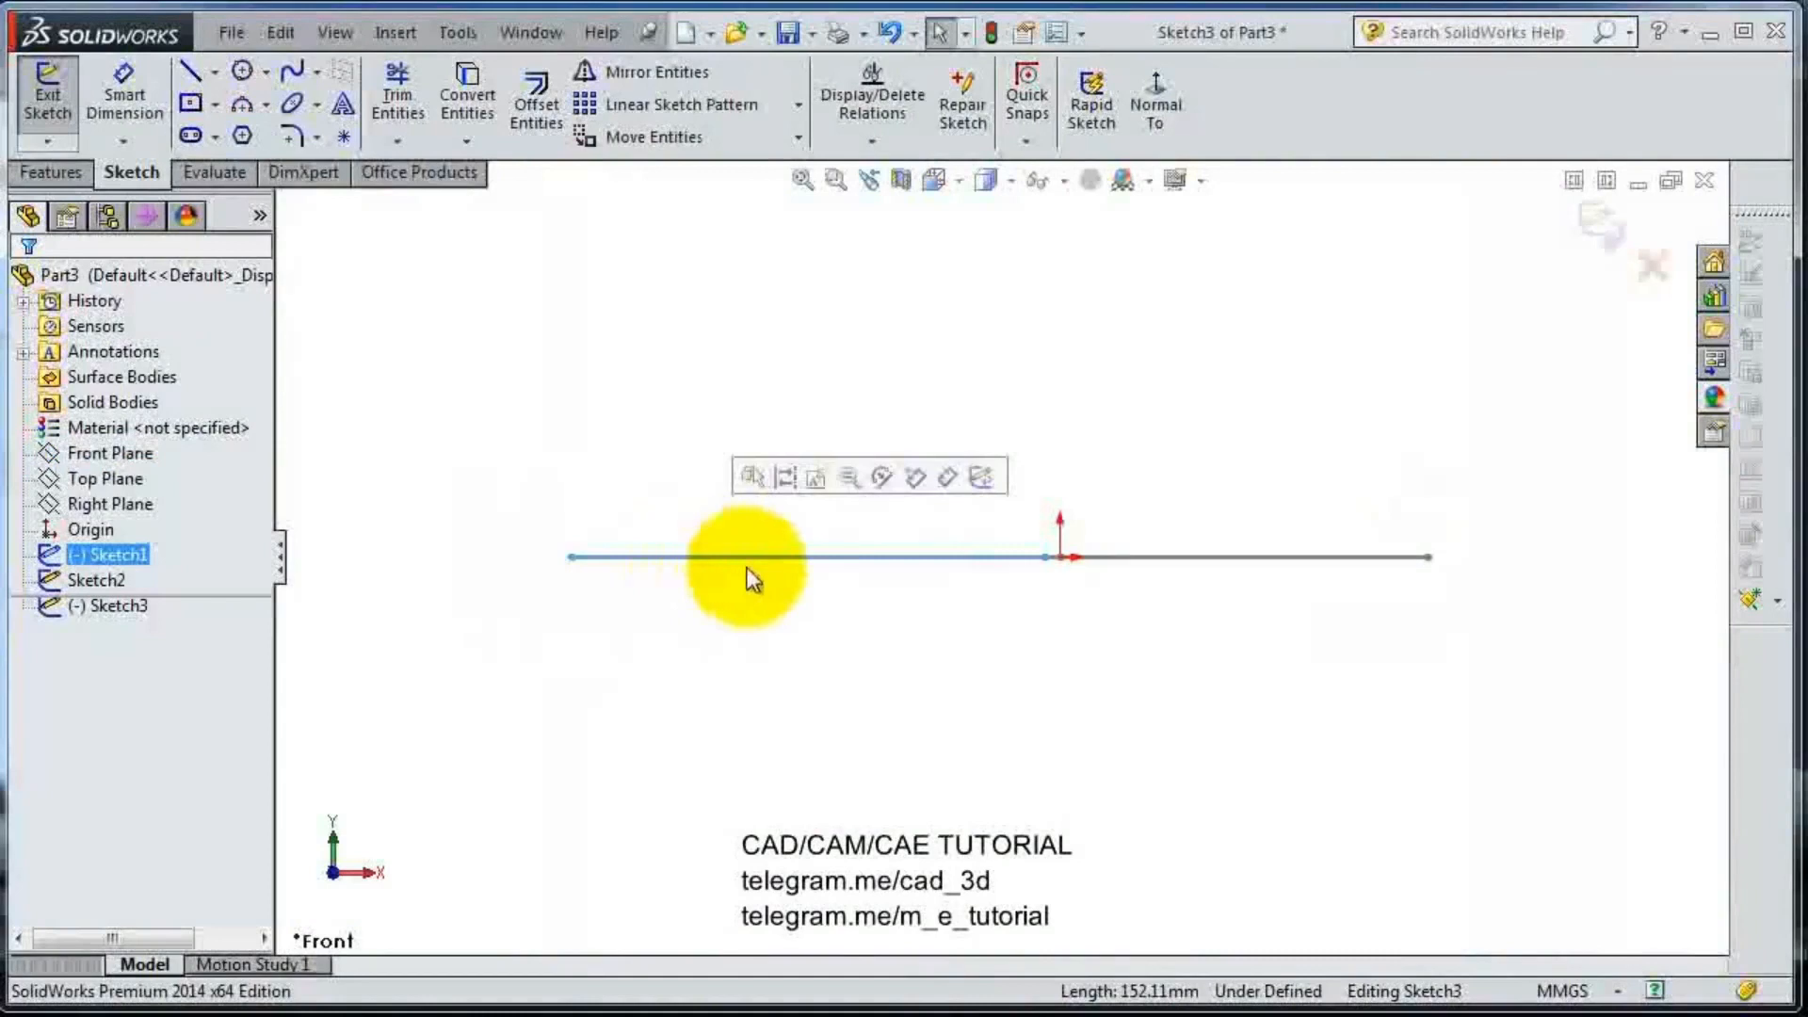
ctrl+click(1122, 557)
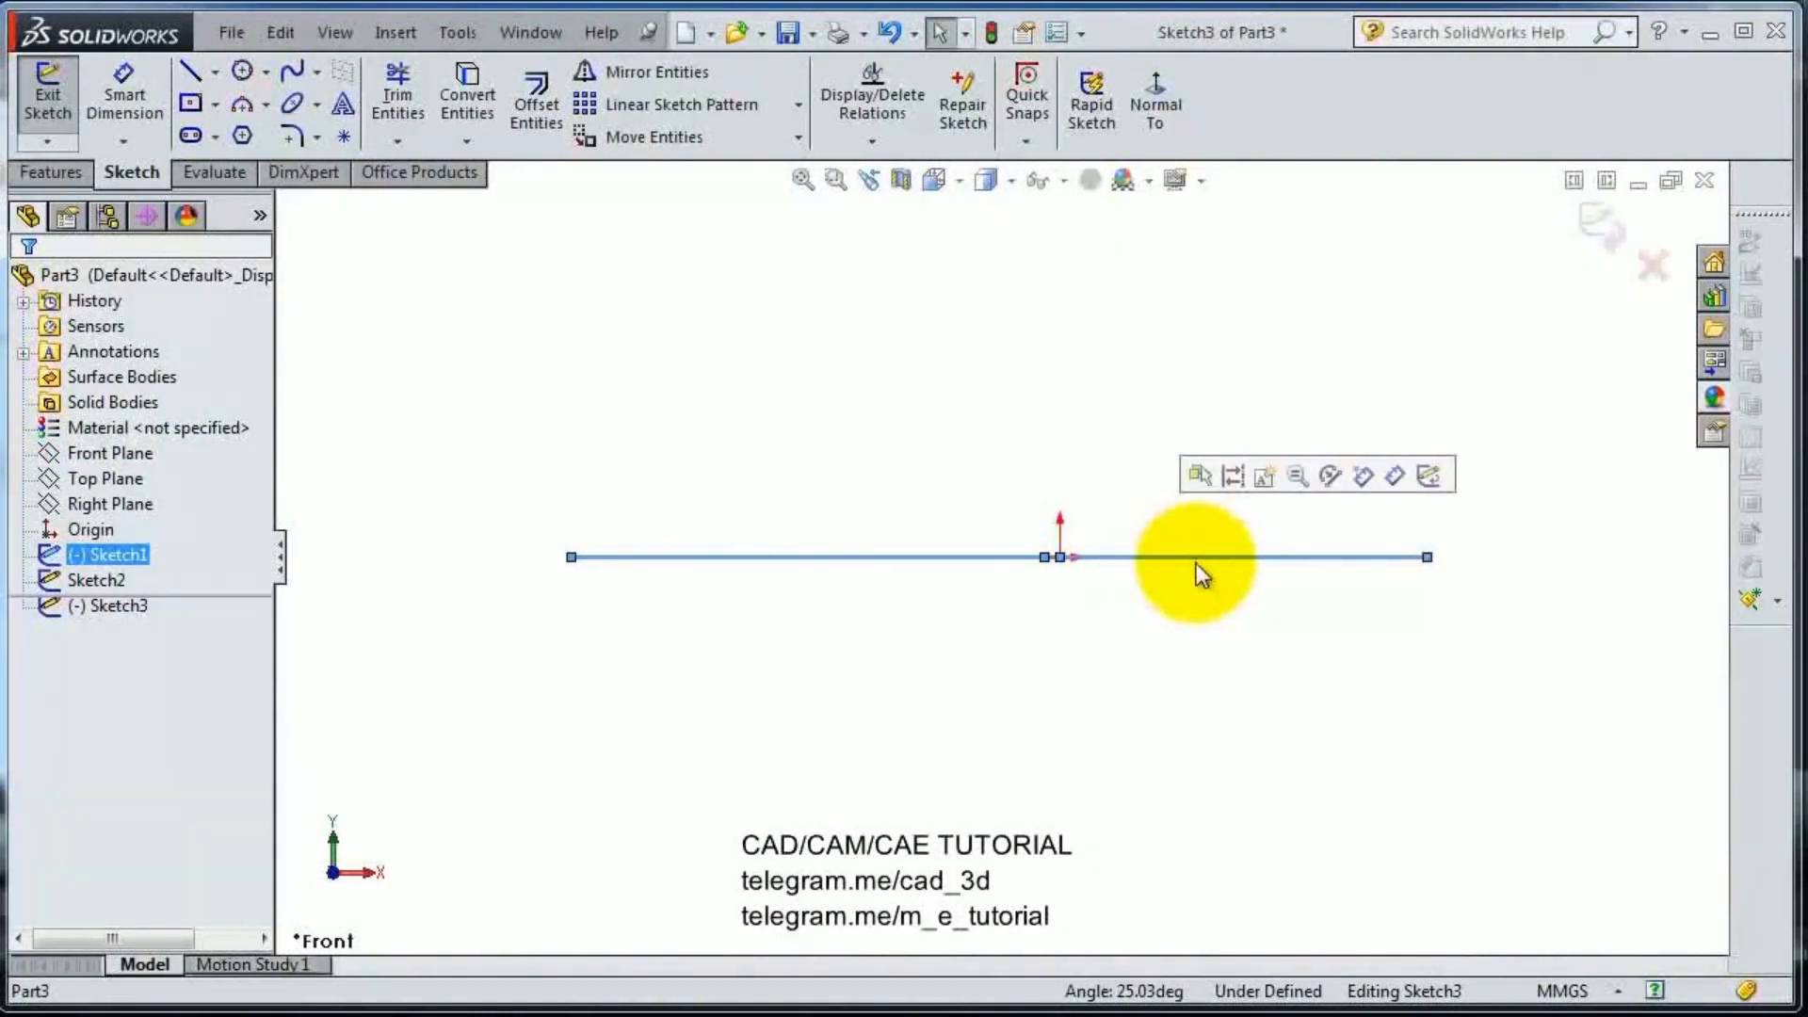
click(483, 115)
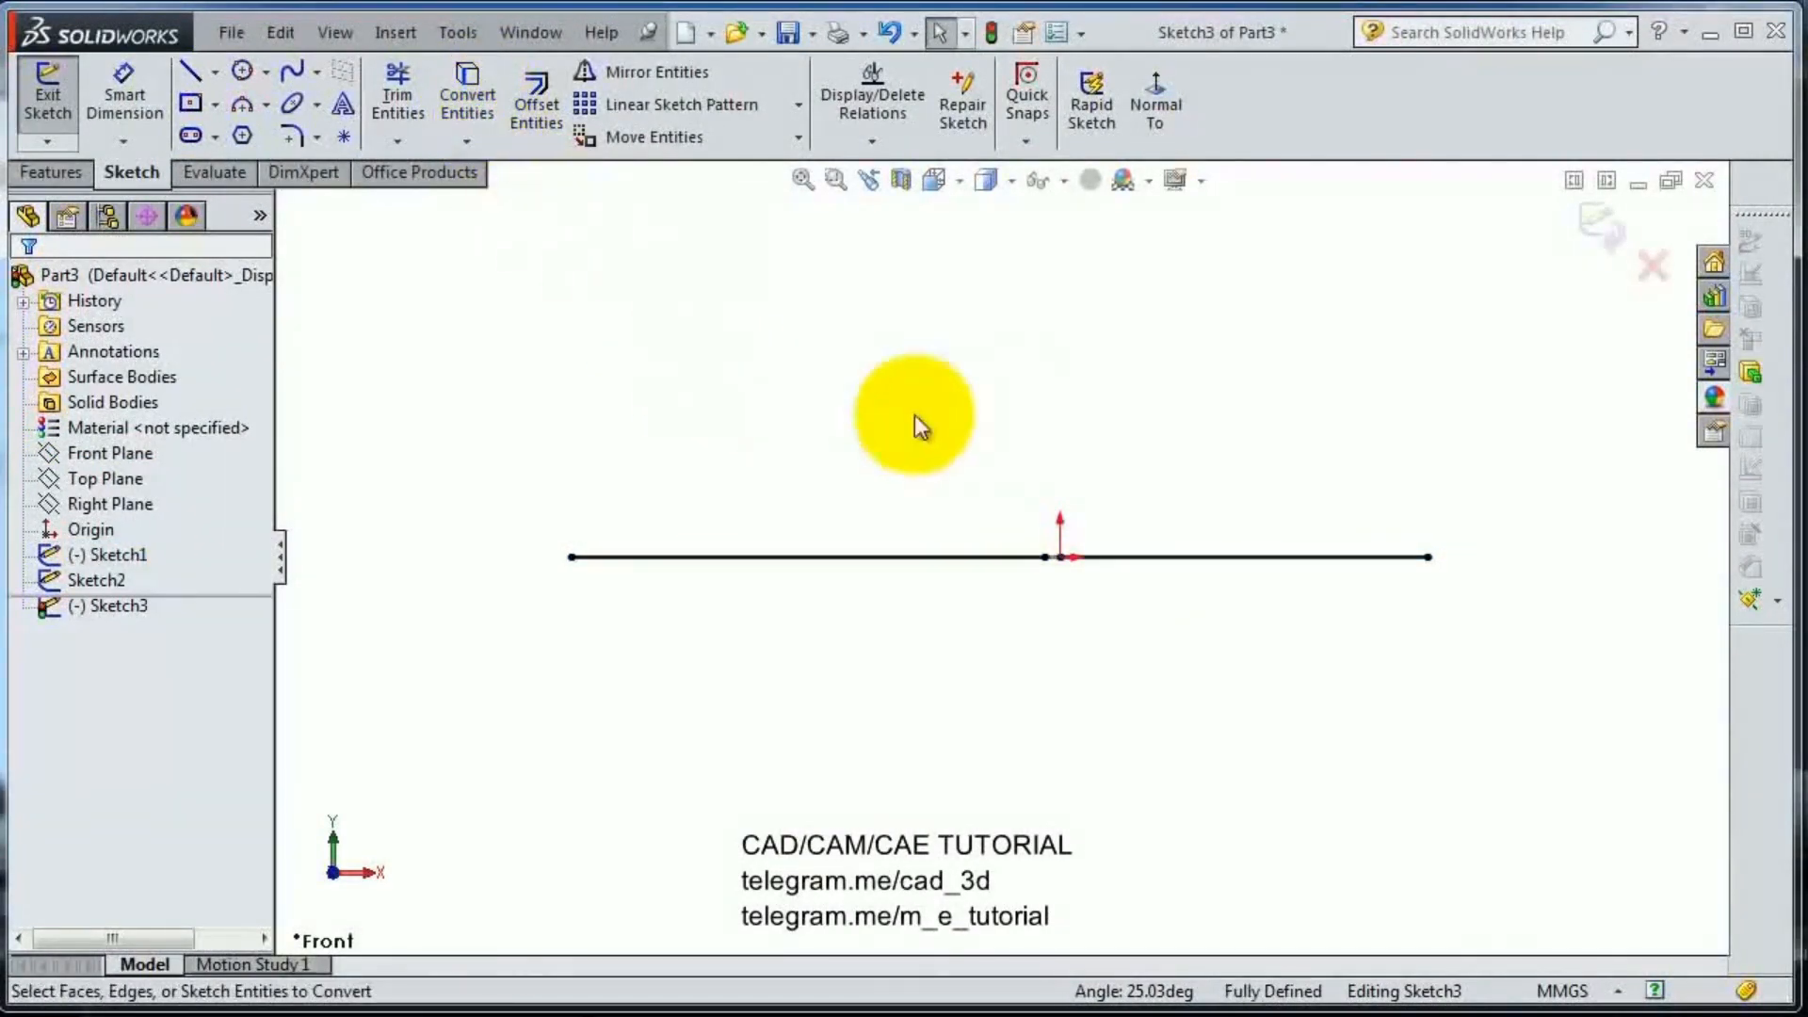
mouse_move(1160, 428)
middle_down()
mouse_move(1041, 512)
mouse_move(1017, 597)
middle_up()
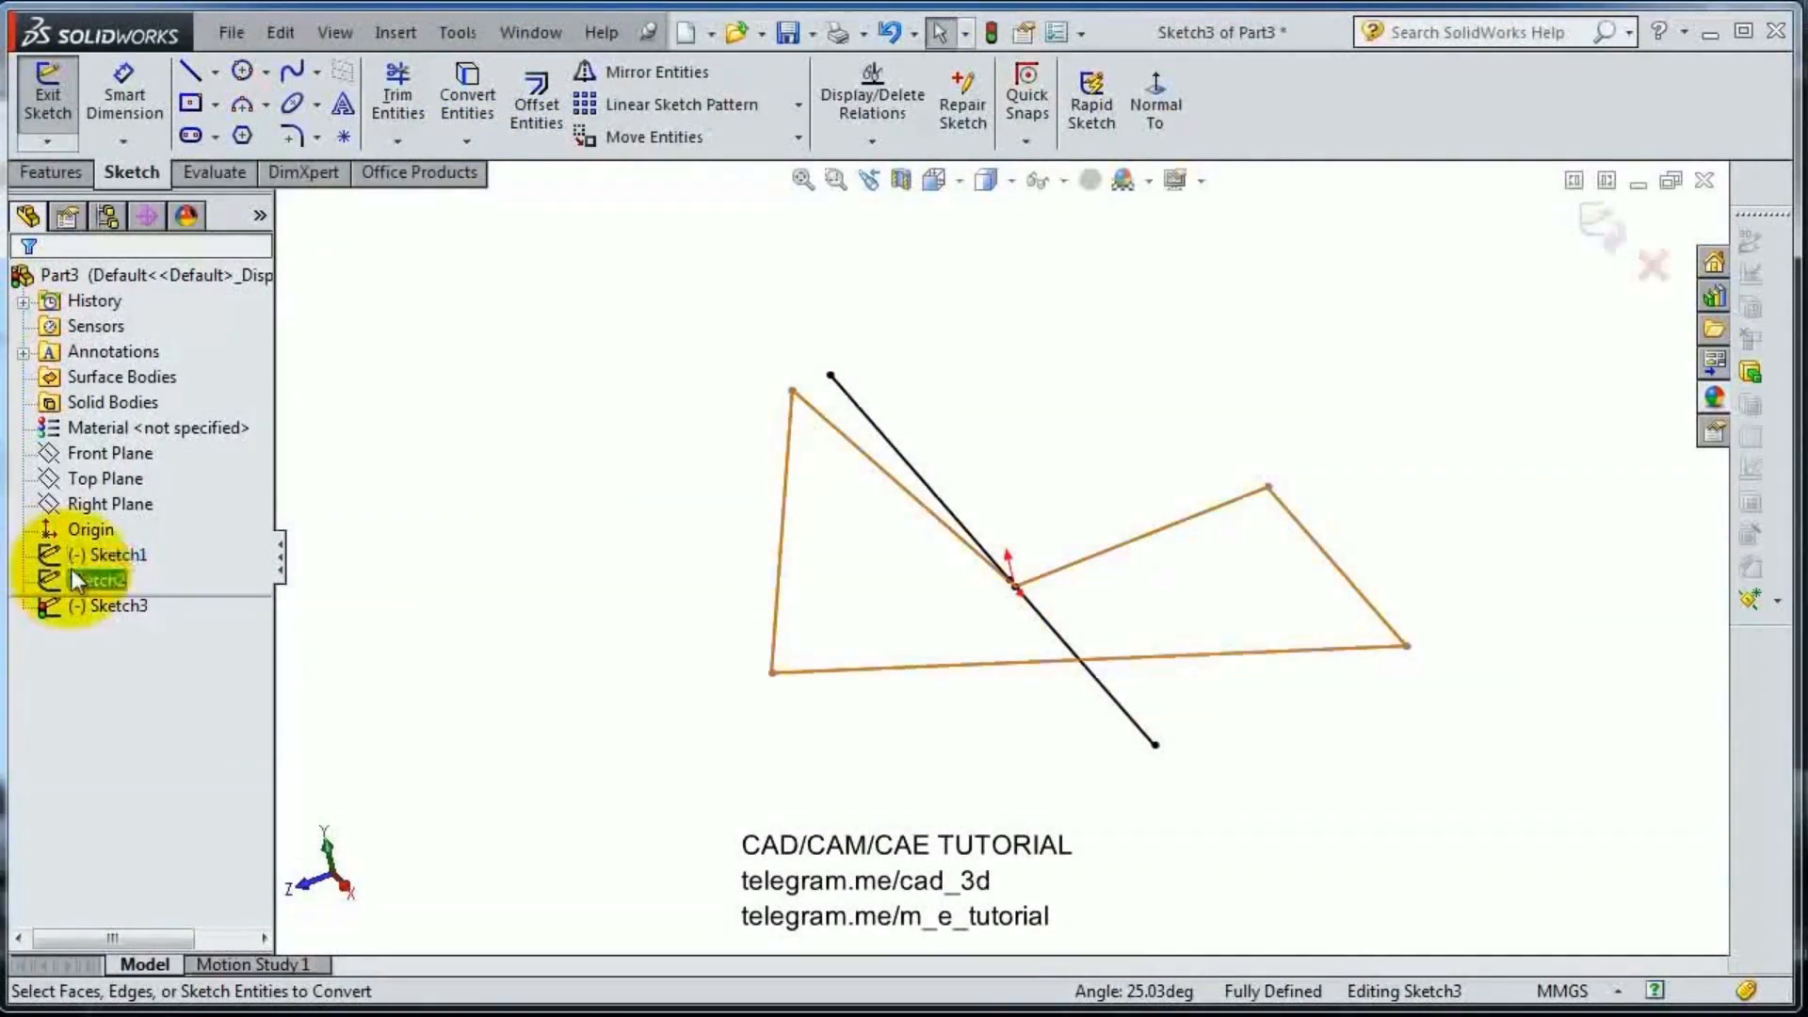
- Finish the Front Plane sketch and highlight it together with the converted Top Plane outline to compare them
click(1603, 246)
mouse_move(1098, 666)
middle_down()
mouse_move(942, 600)
mouse_move(920, 613)
mouse_move(972, 630)
mouse_move(1001, 613)
mouse_move(1049, 528)
mouse_move(1171, 521)
mouse_move(1181, 620)
mouse_move(1246, 550)
middle_up()
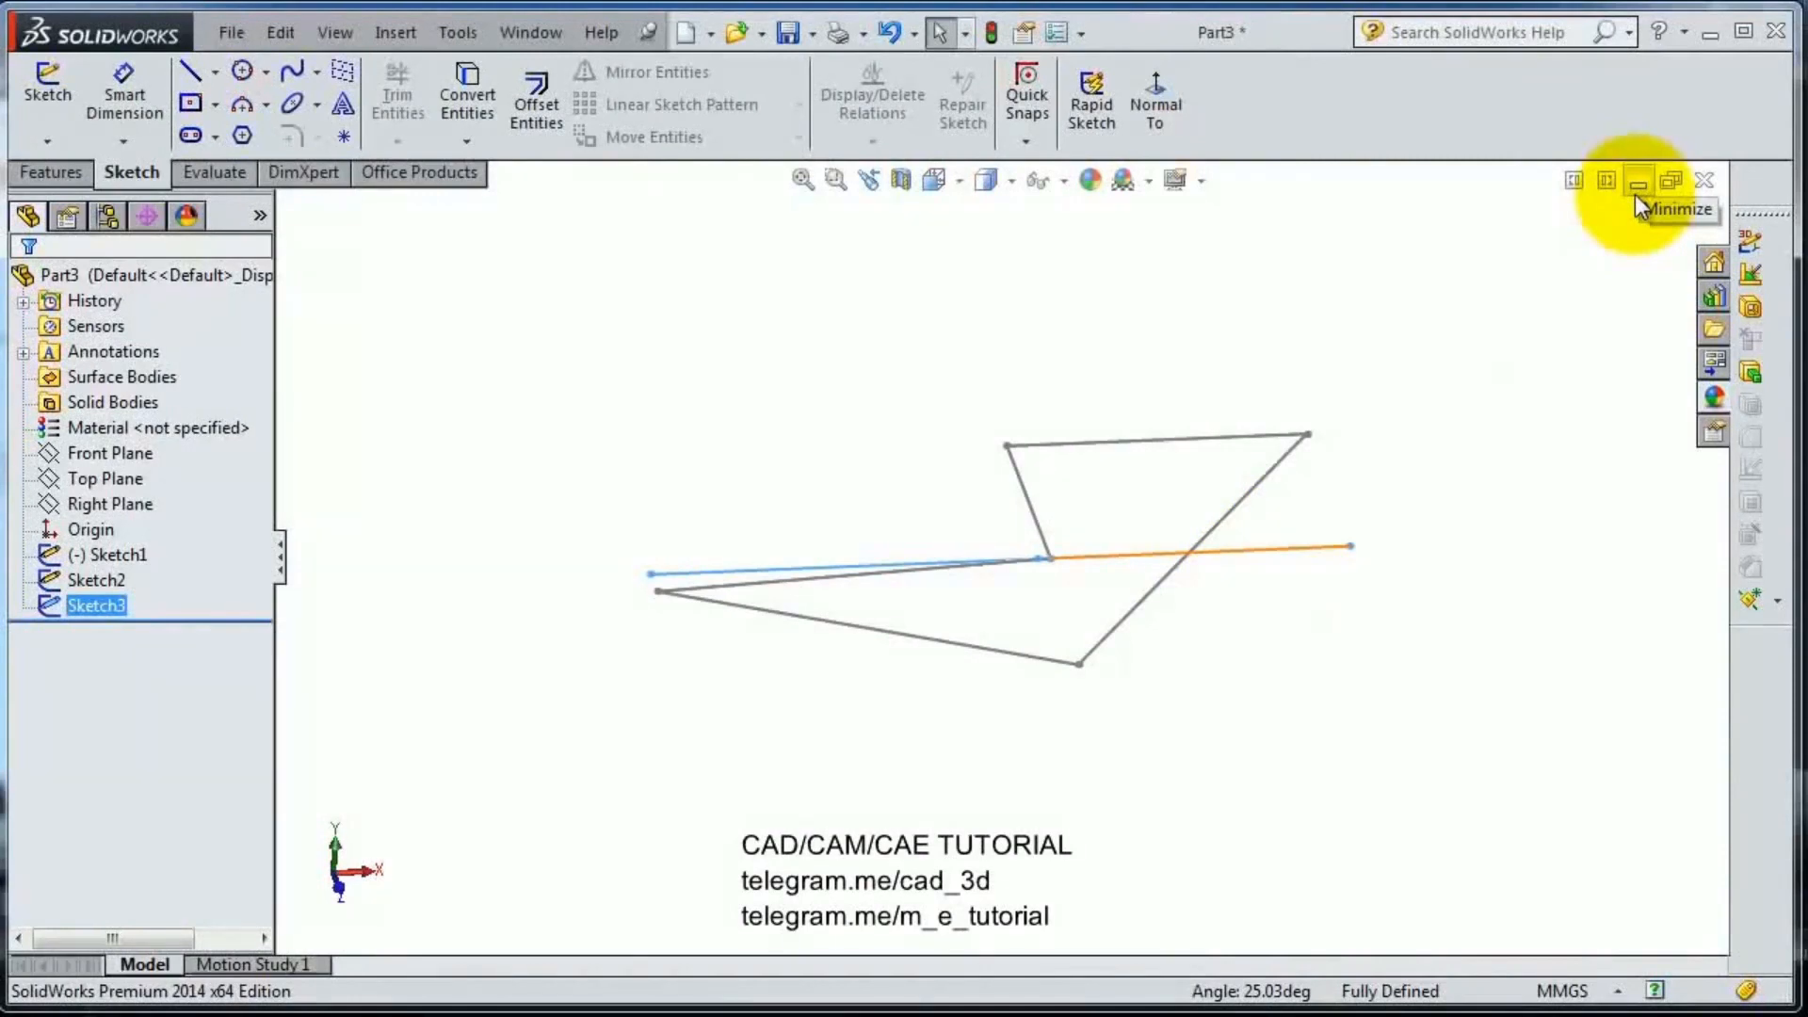
ctrl+click(105, 580)
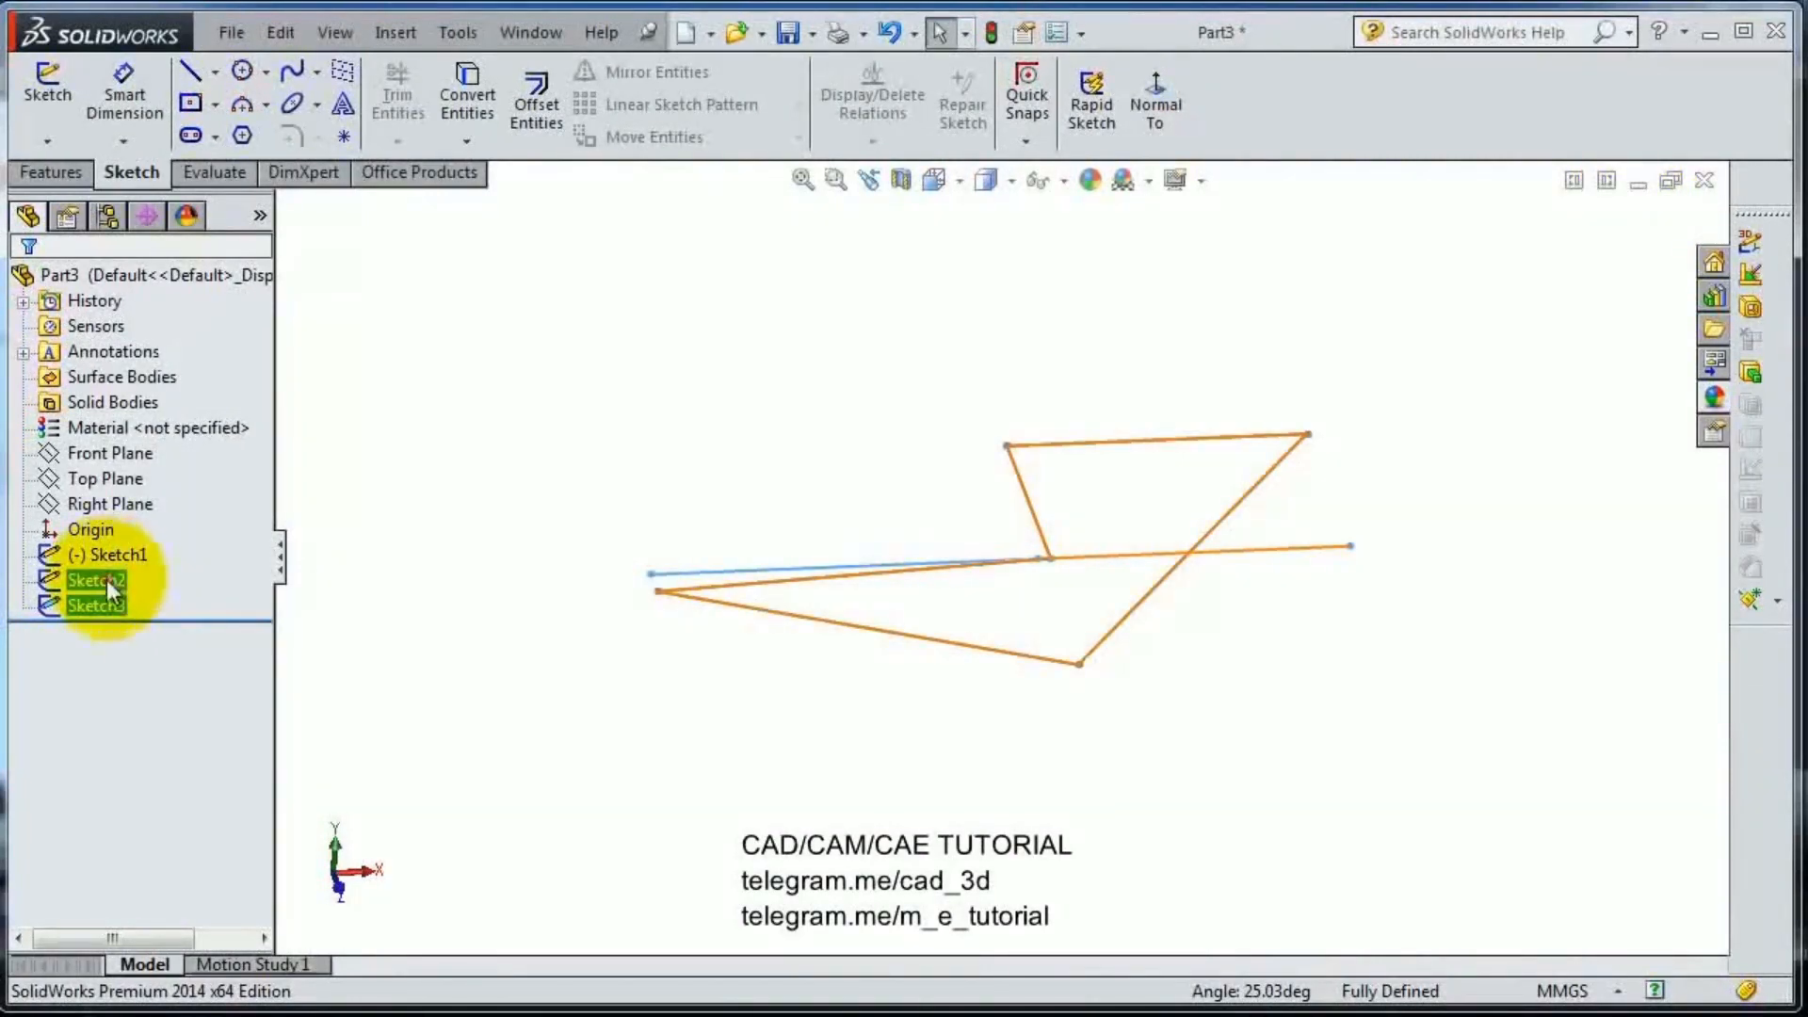
- Extrude the converted Top Plane outline upward as a blind boss about 86 mm high
click(105, 579)
click(56, 172)
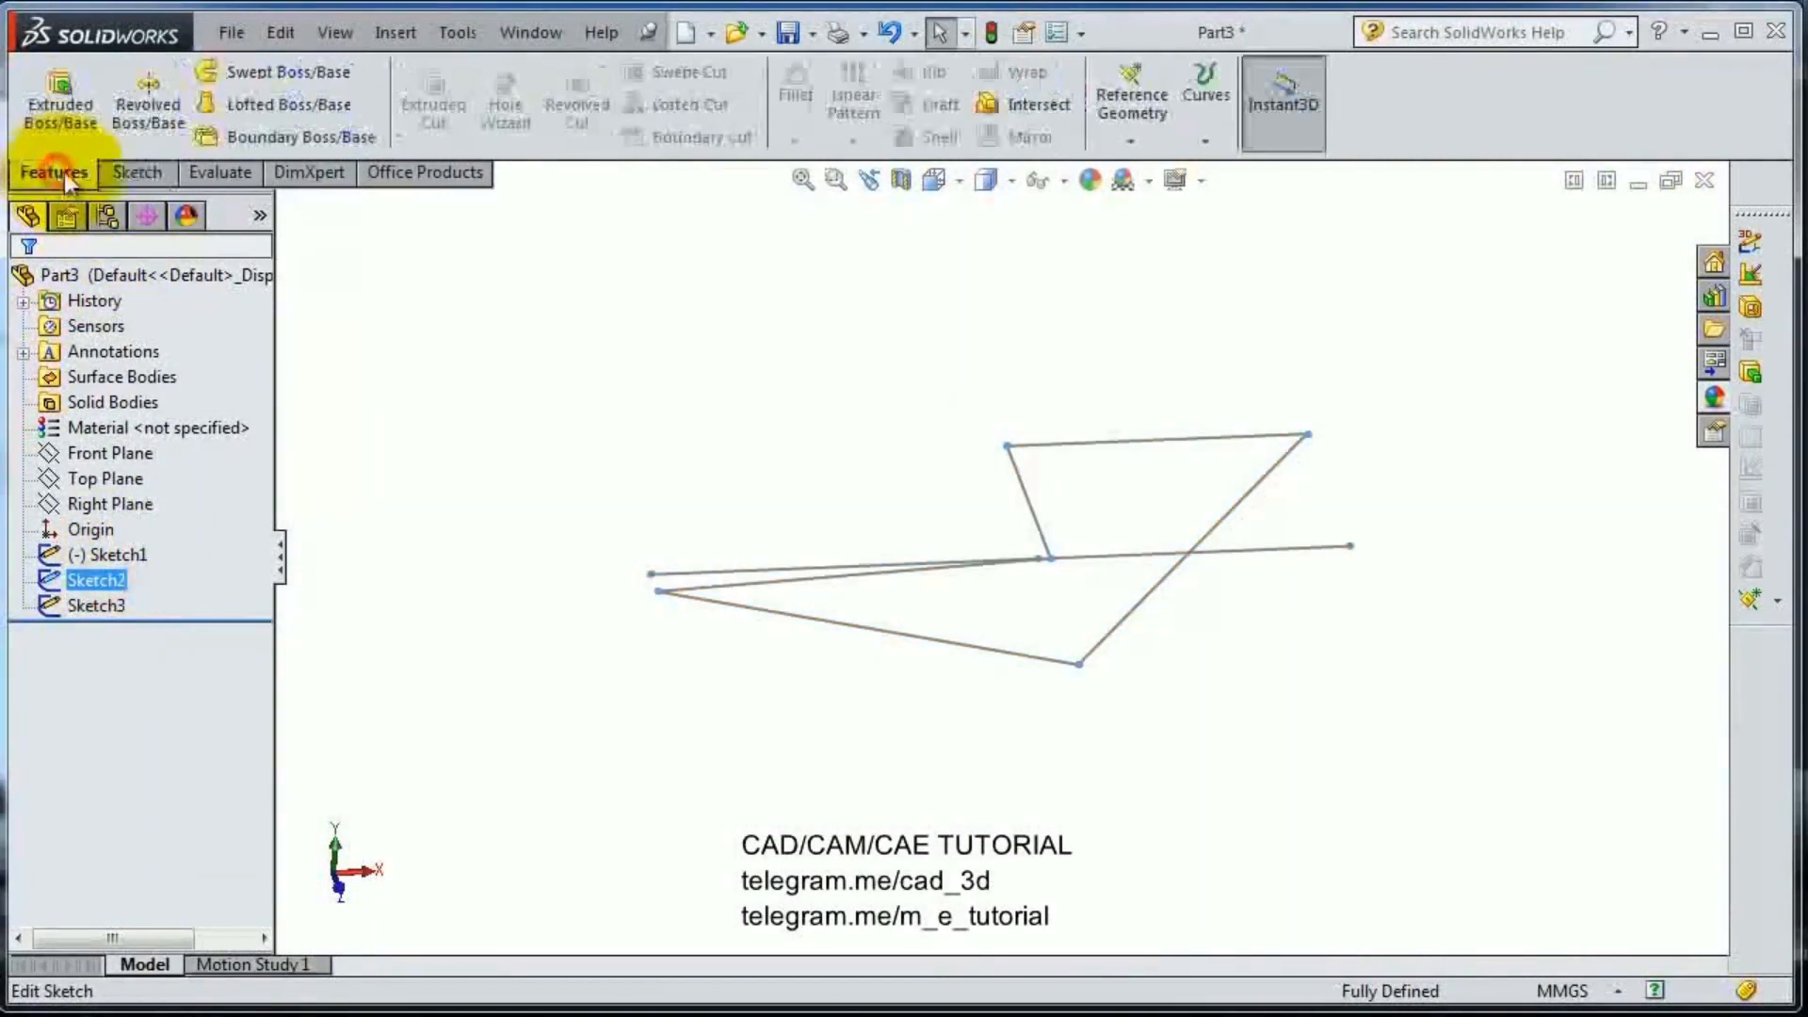
click(66, 103)
mouse_move(1001, 457)
mouse_down()
mouse_move(1010, 407)
mouse_move(1007, 436)
mouse_up()
drag(1001, 523, 1015, 318)
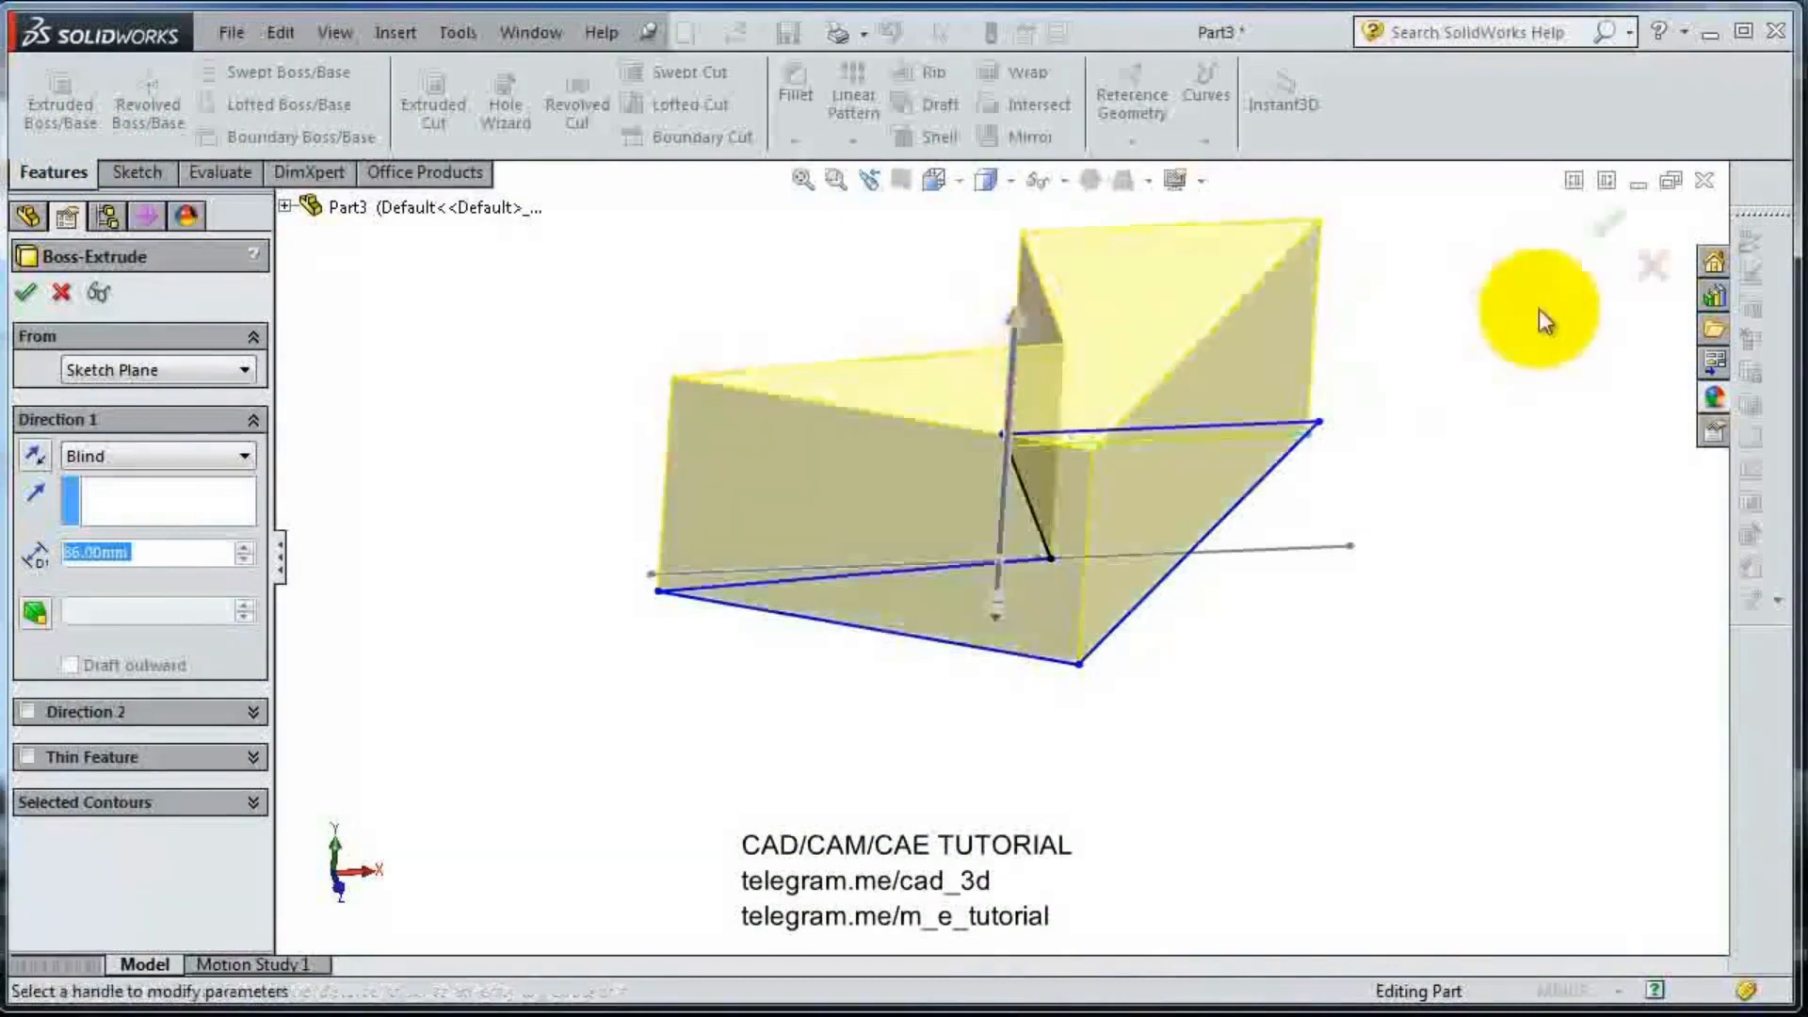
click(1606, 228)
- Start a sketch on the upper face of the extruded boss and view that face straight on
middle_drag(1473, 512, 1352, 624)
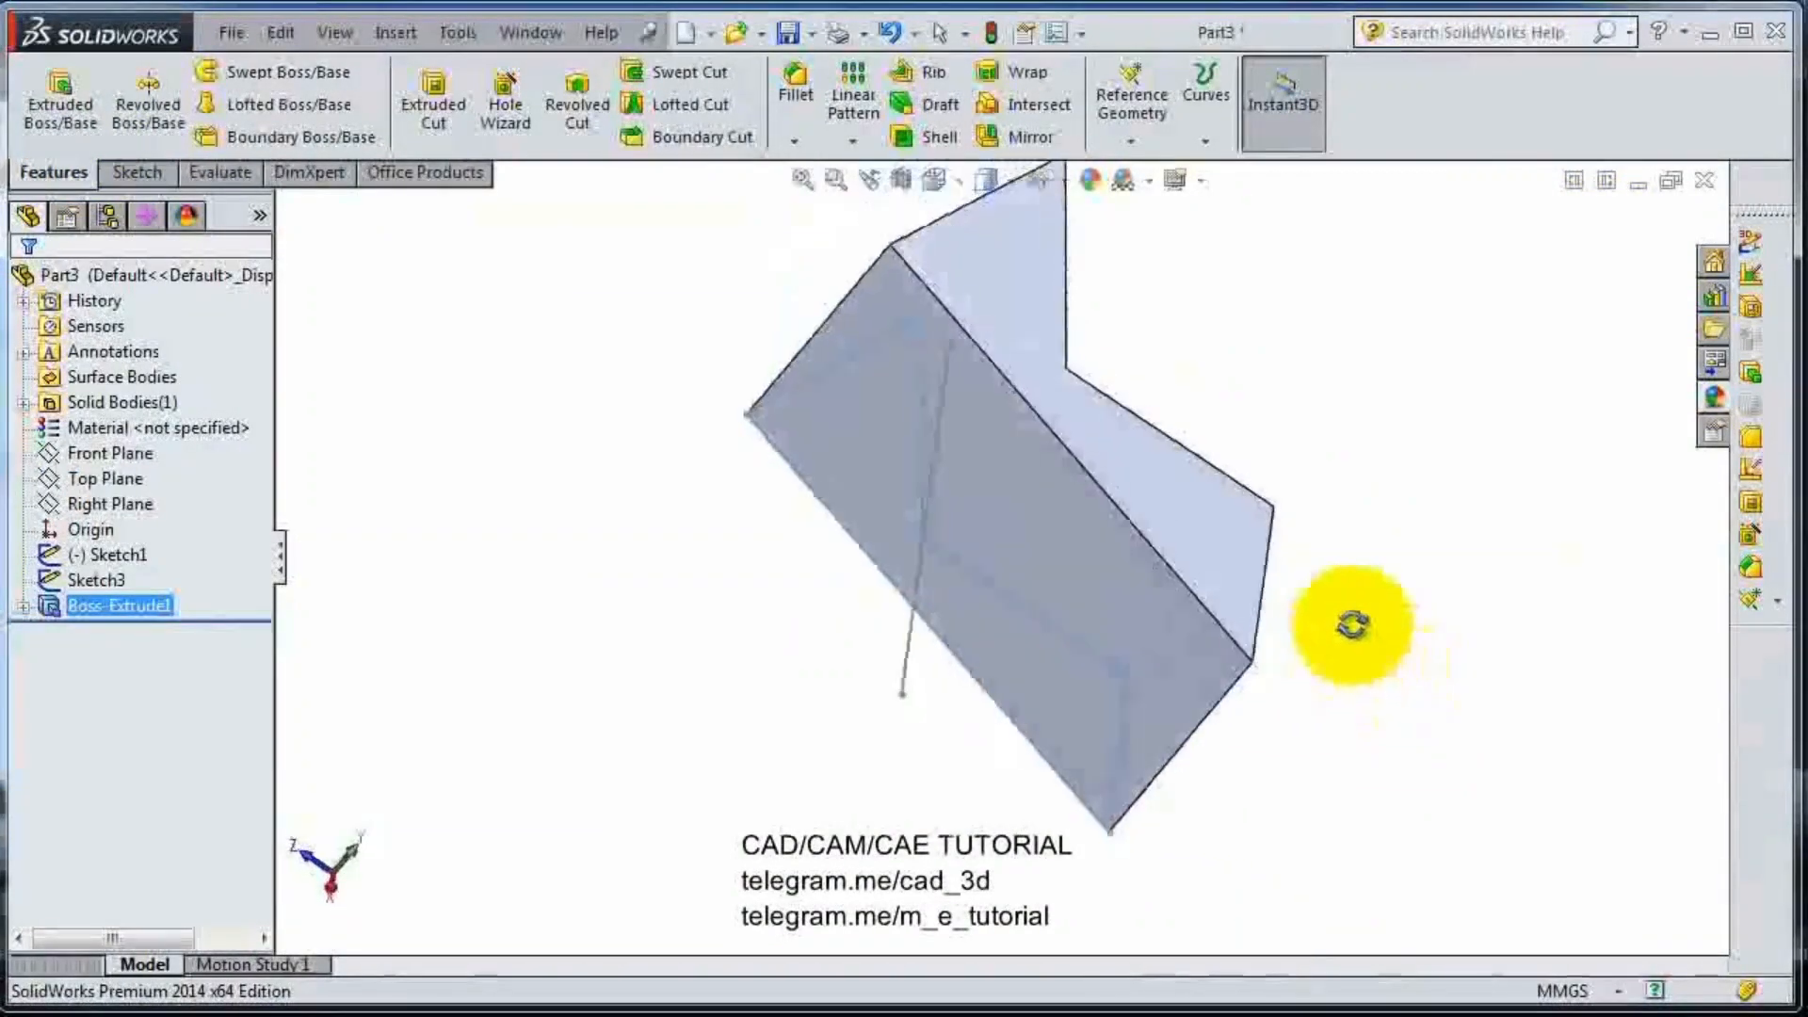
scroll(1392, 618, down, 1)
scroll(1177, 419, up, 3)
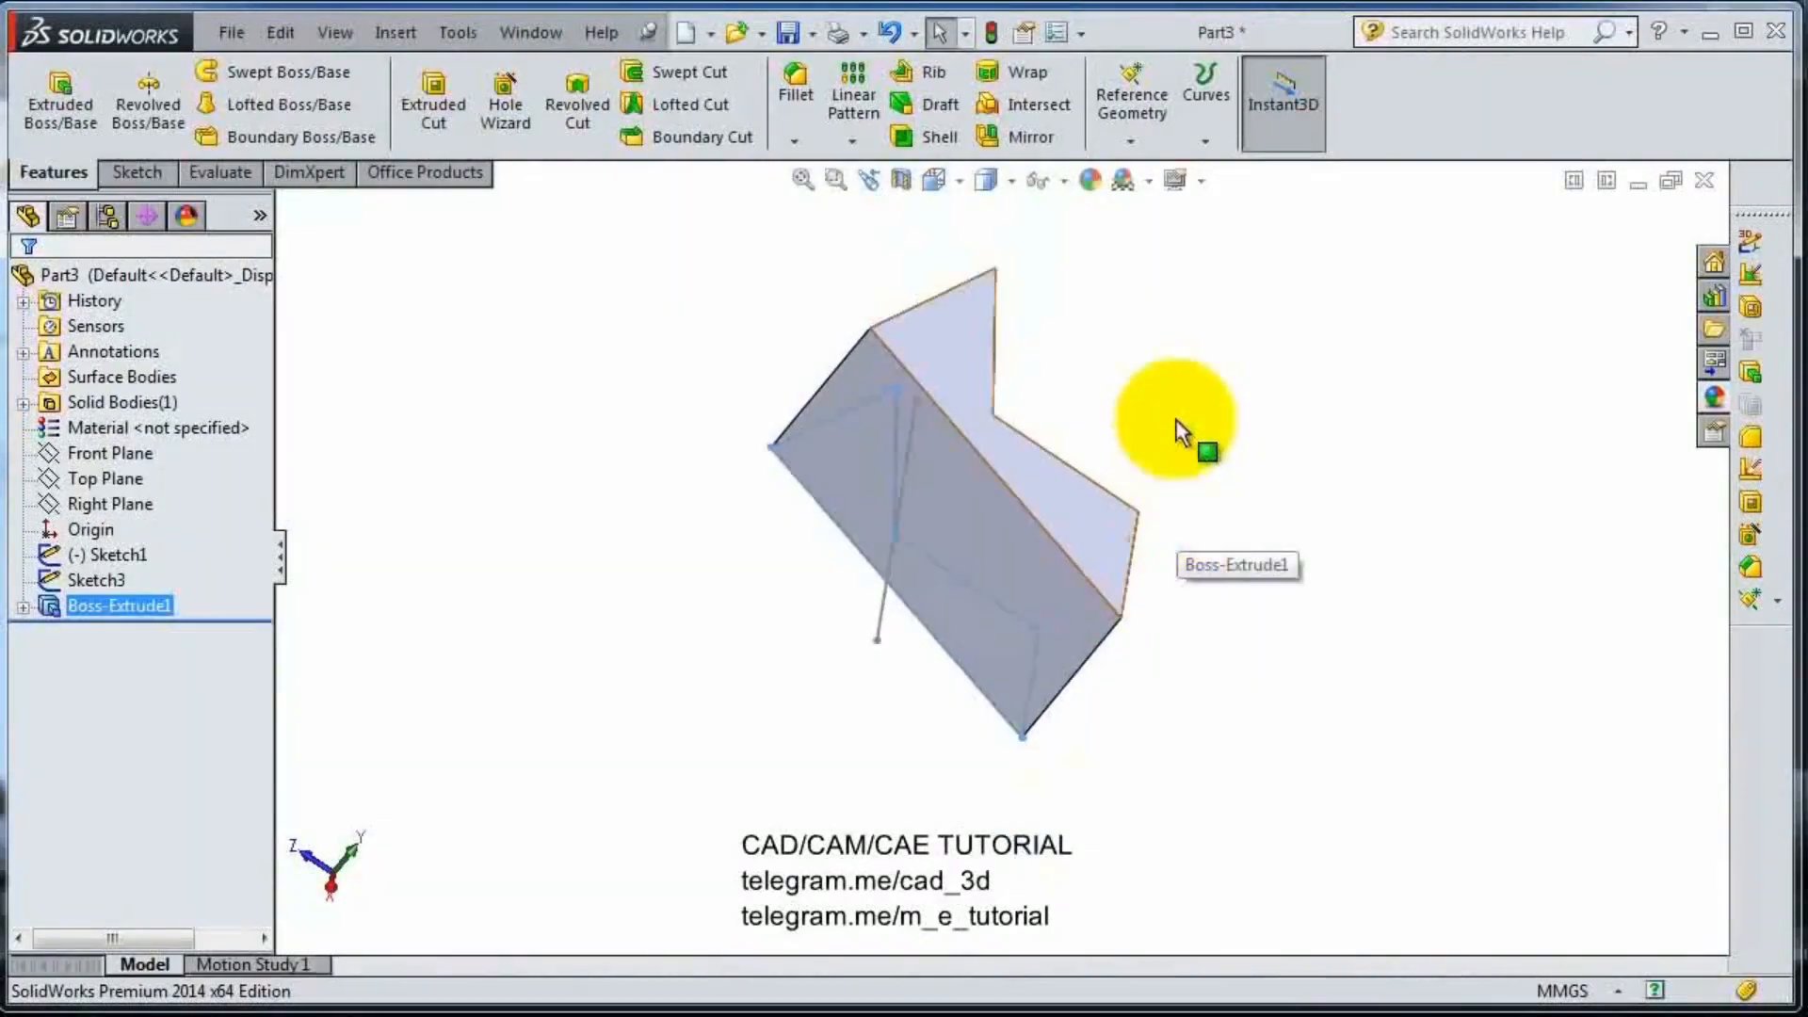
scroll(1177, 420, down, 3)
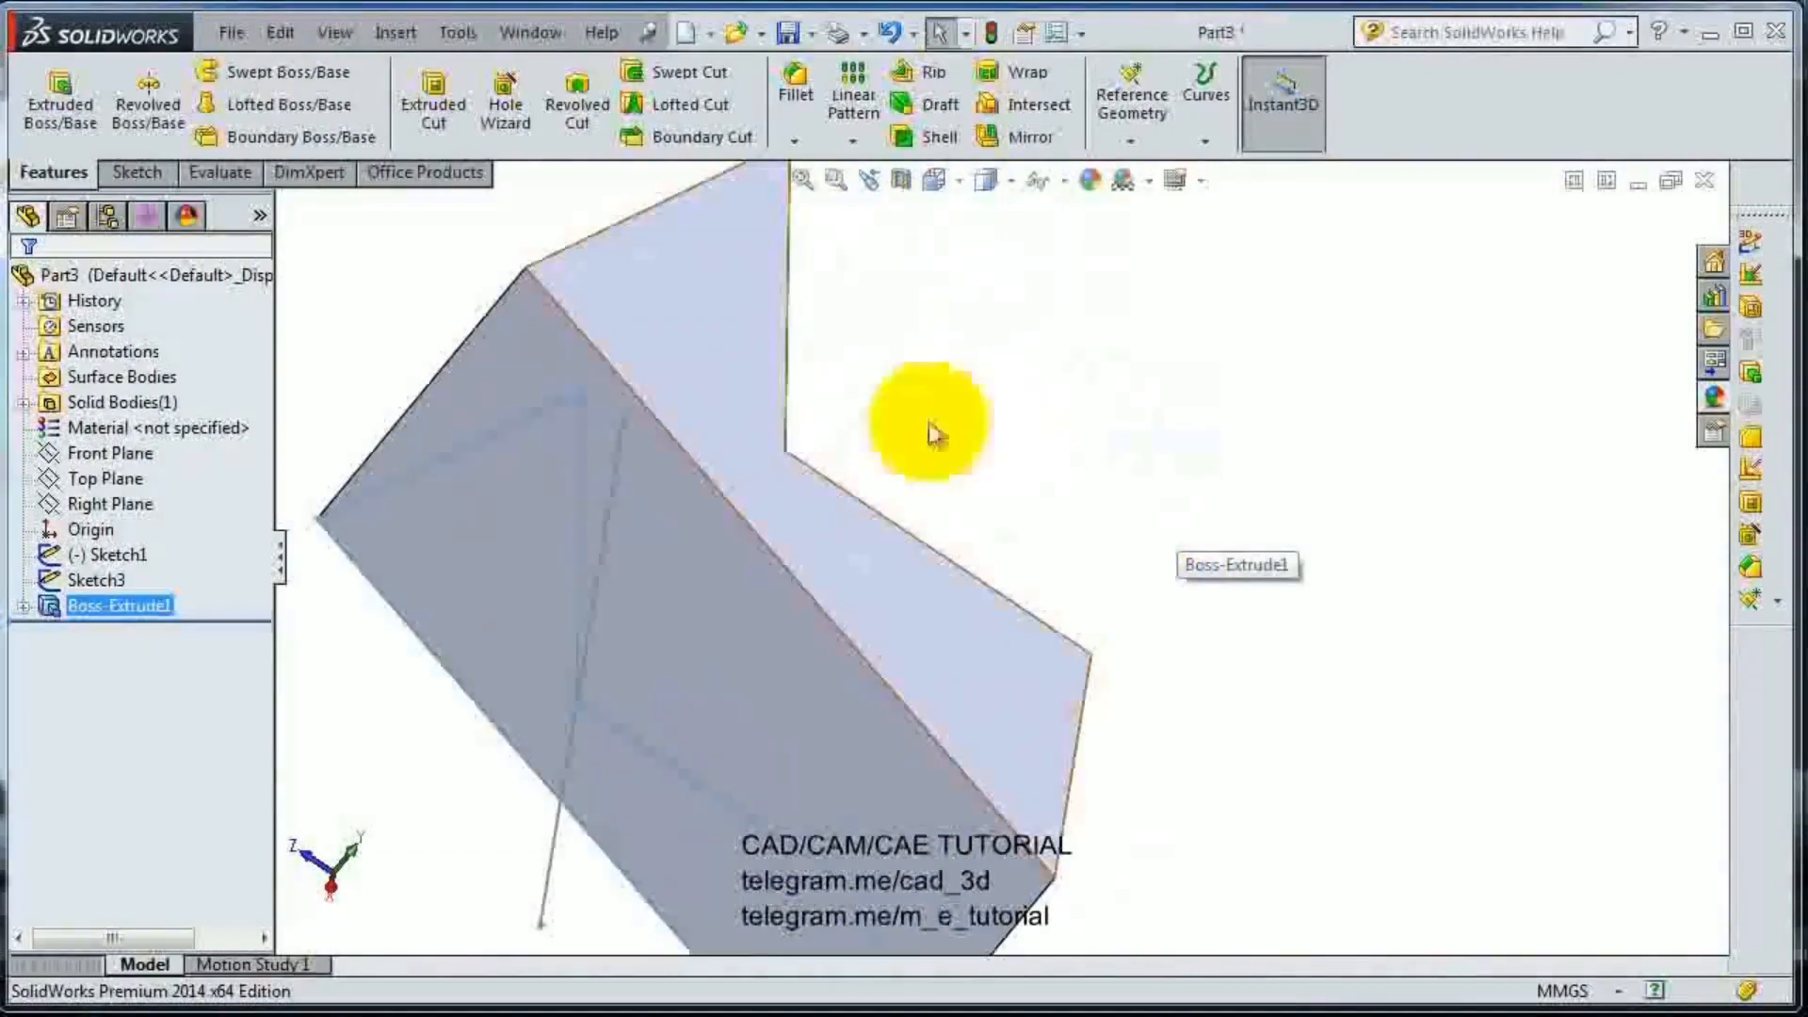
click(704, 358)
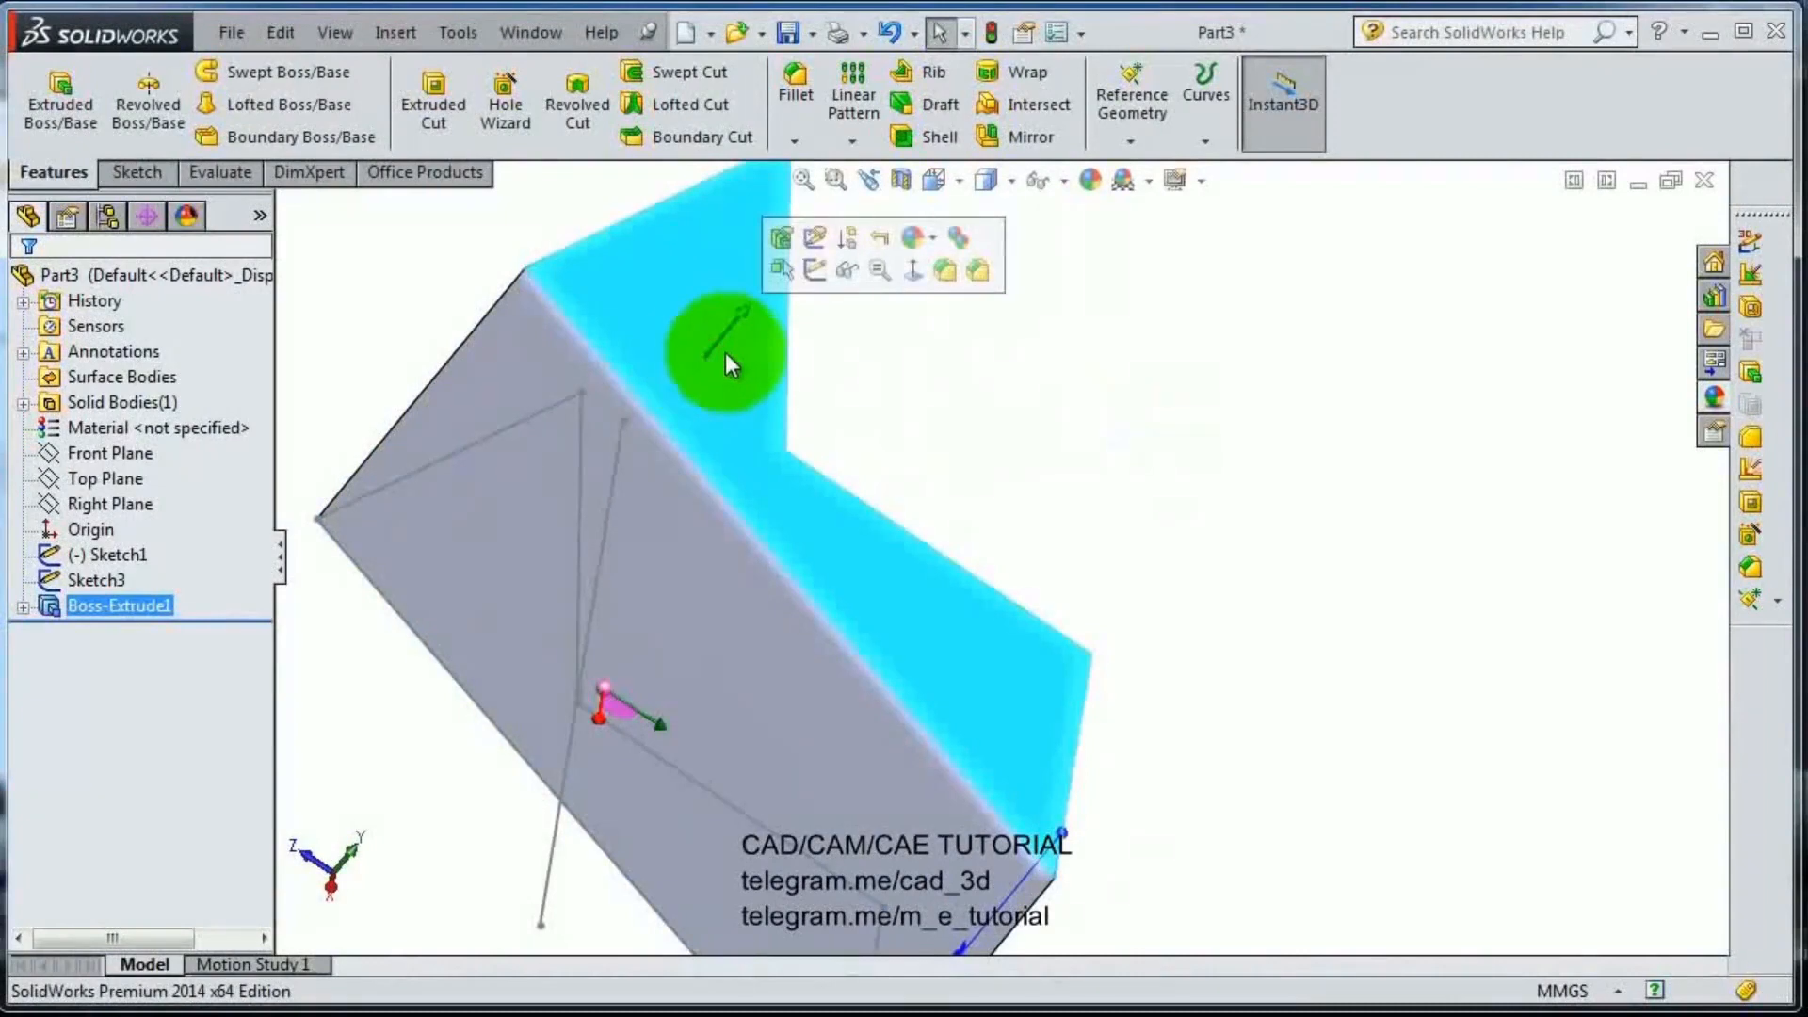
click(753, 325)
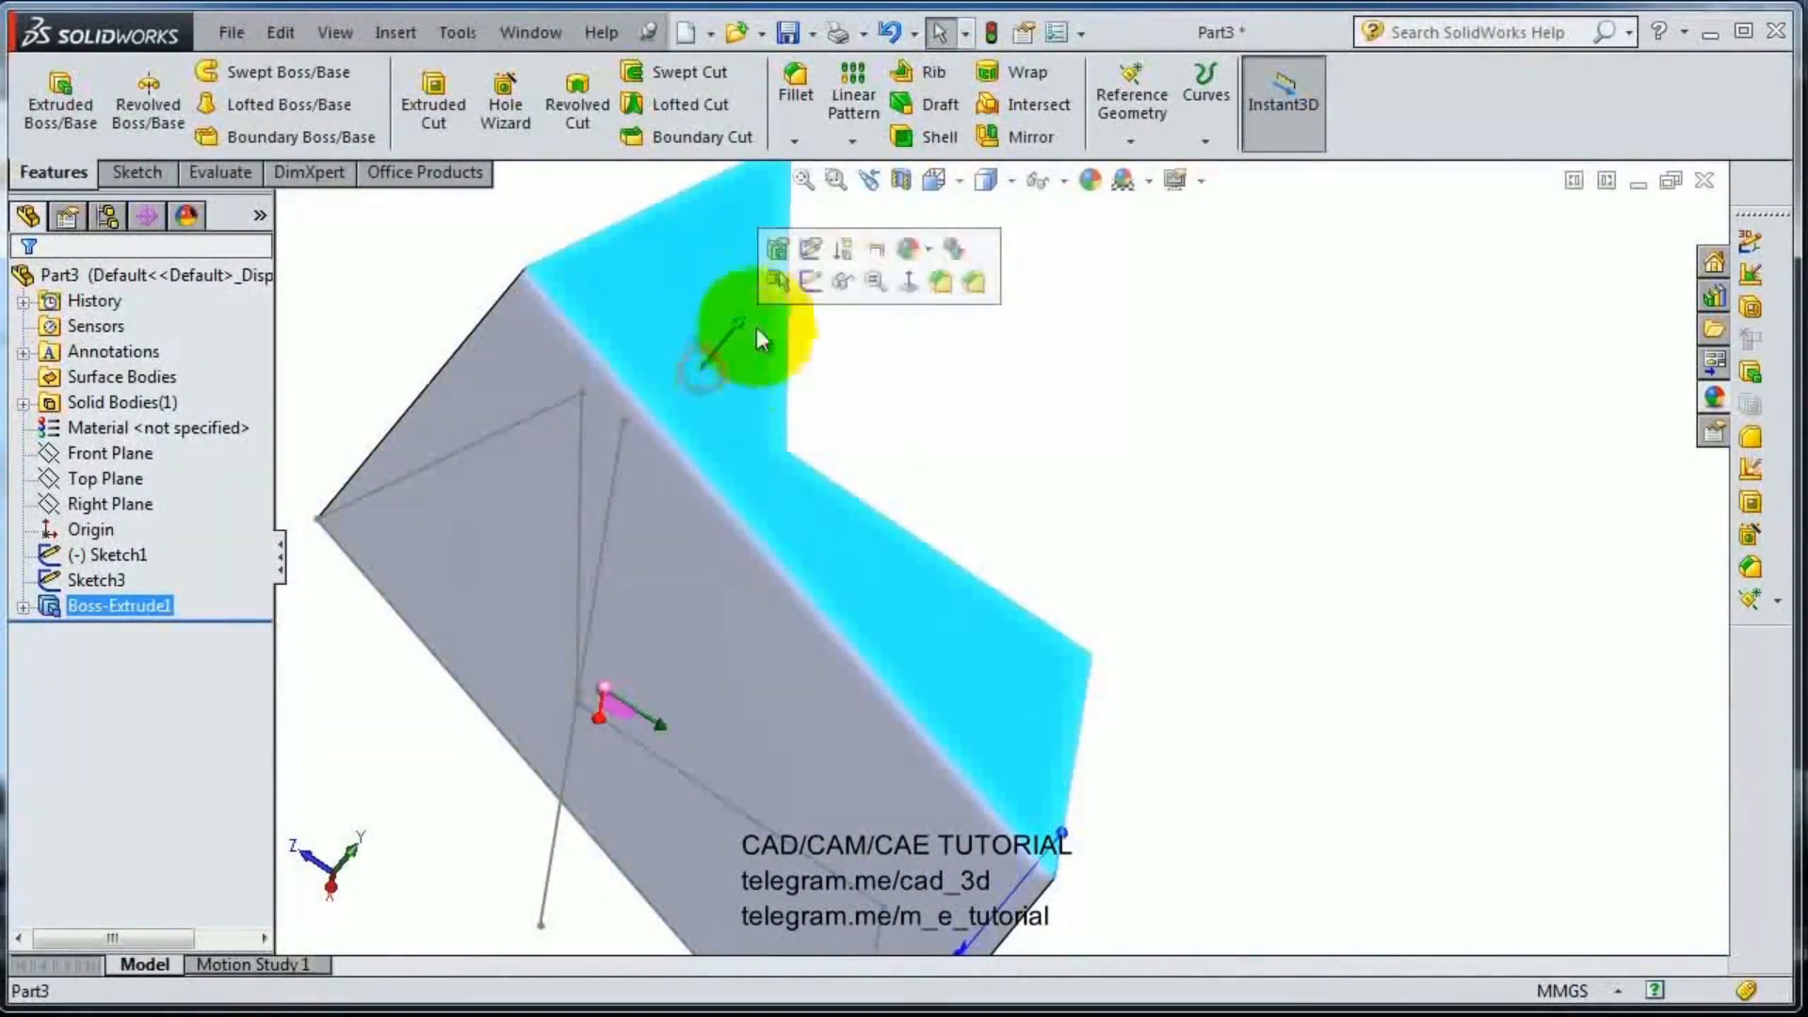
click(809, 282)
click(1159, 87)
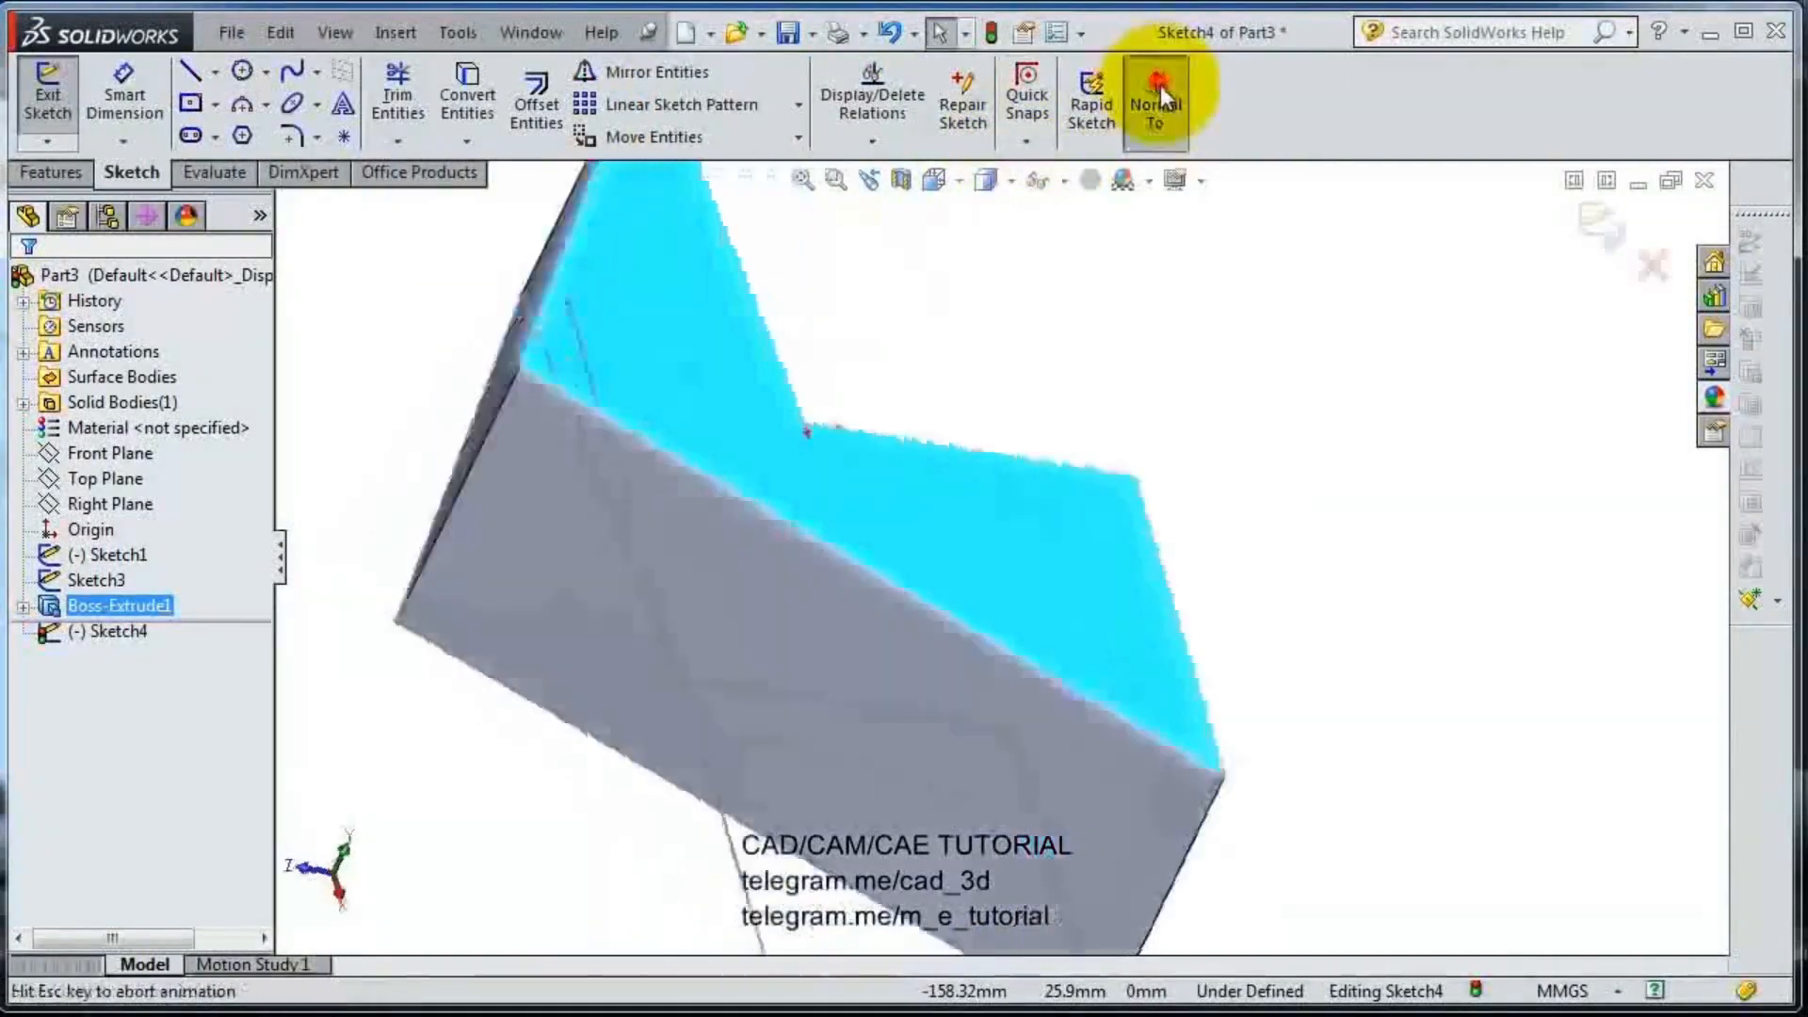
- Try to convert the connected lines of the original outline into the face sketch with Convert Entities
click(1114, 281)
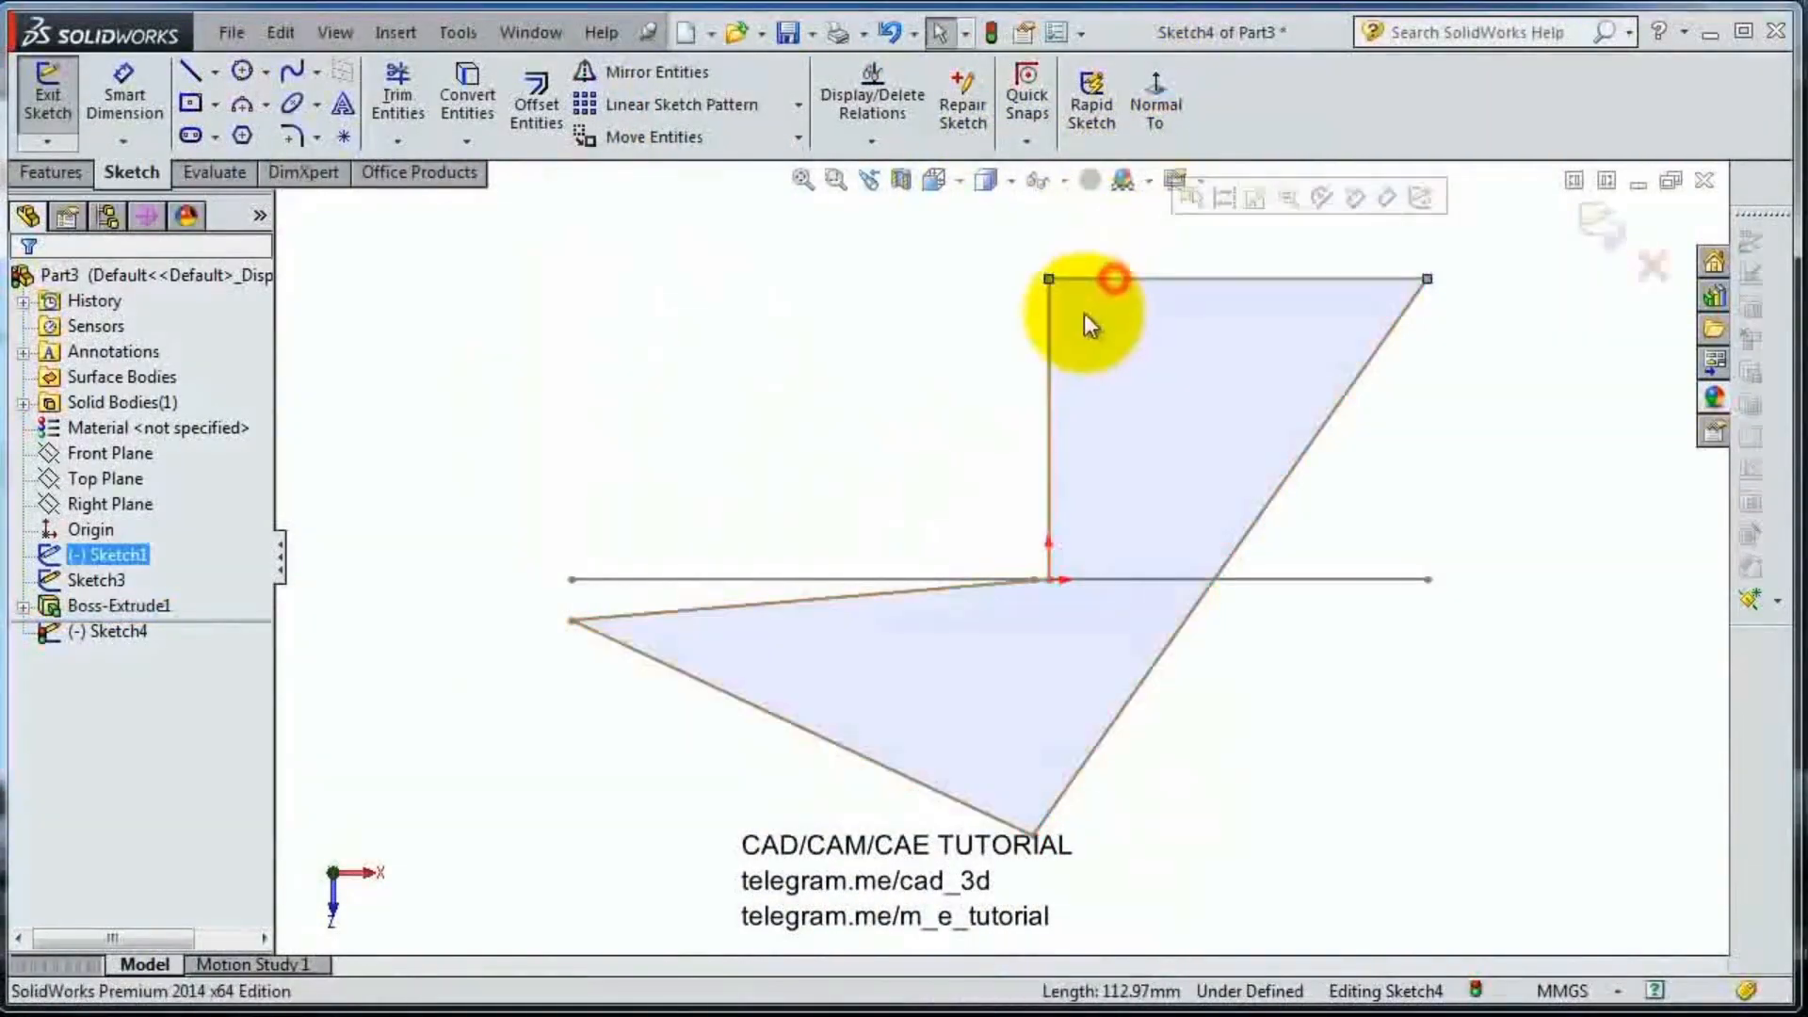
click(1354, 393)
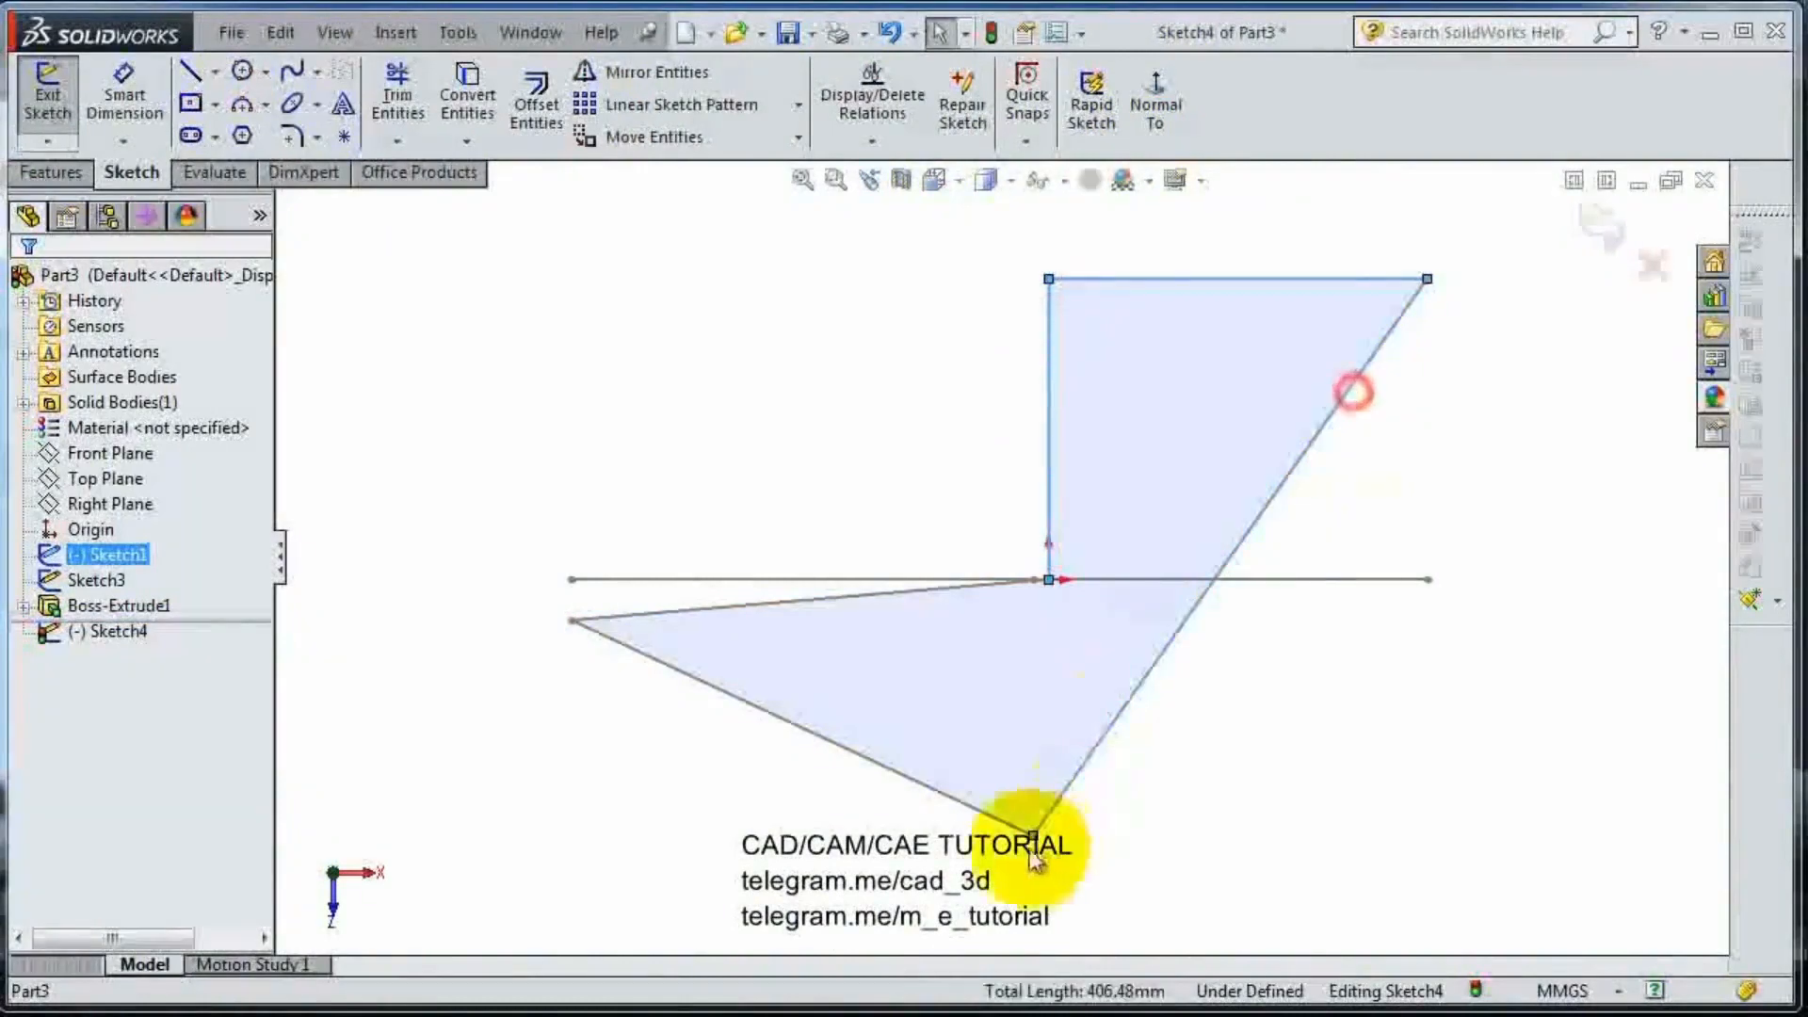
right_click(1001, 828)
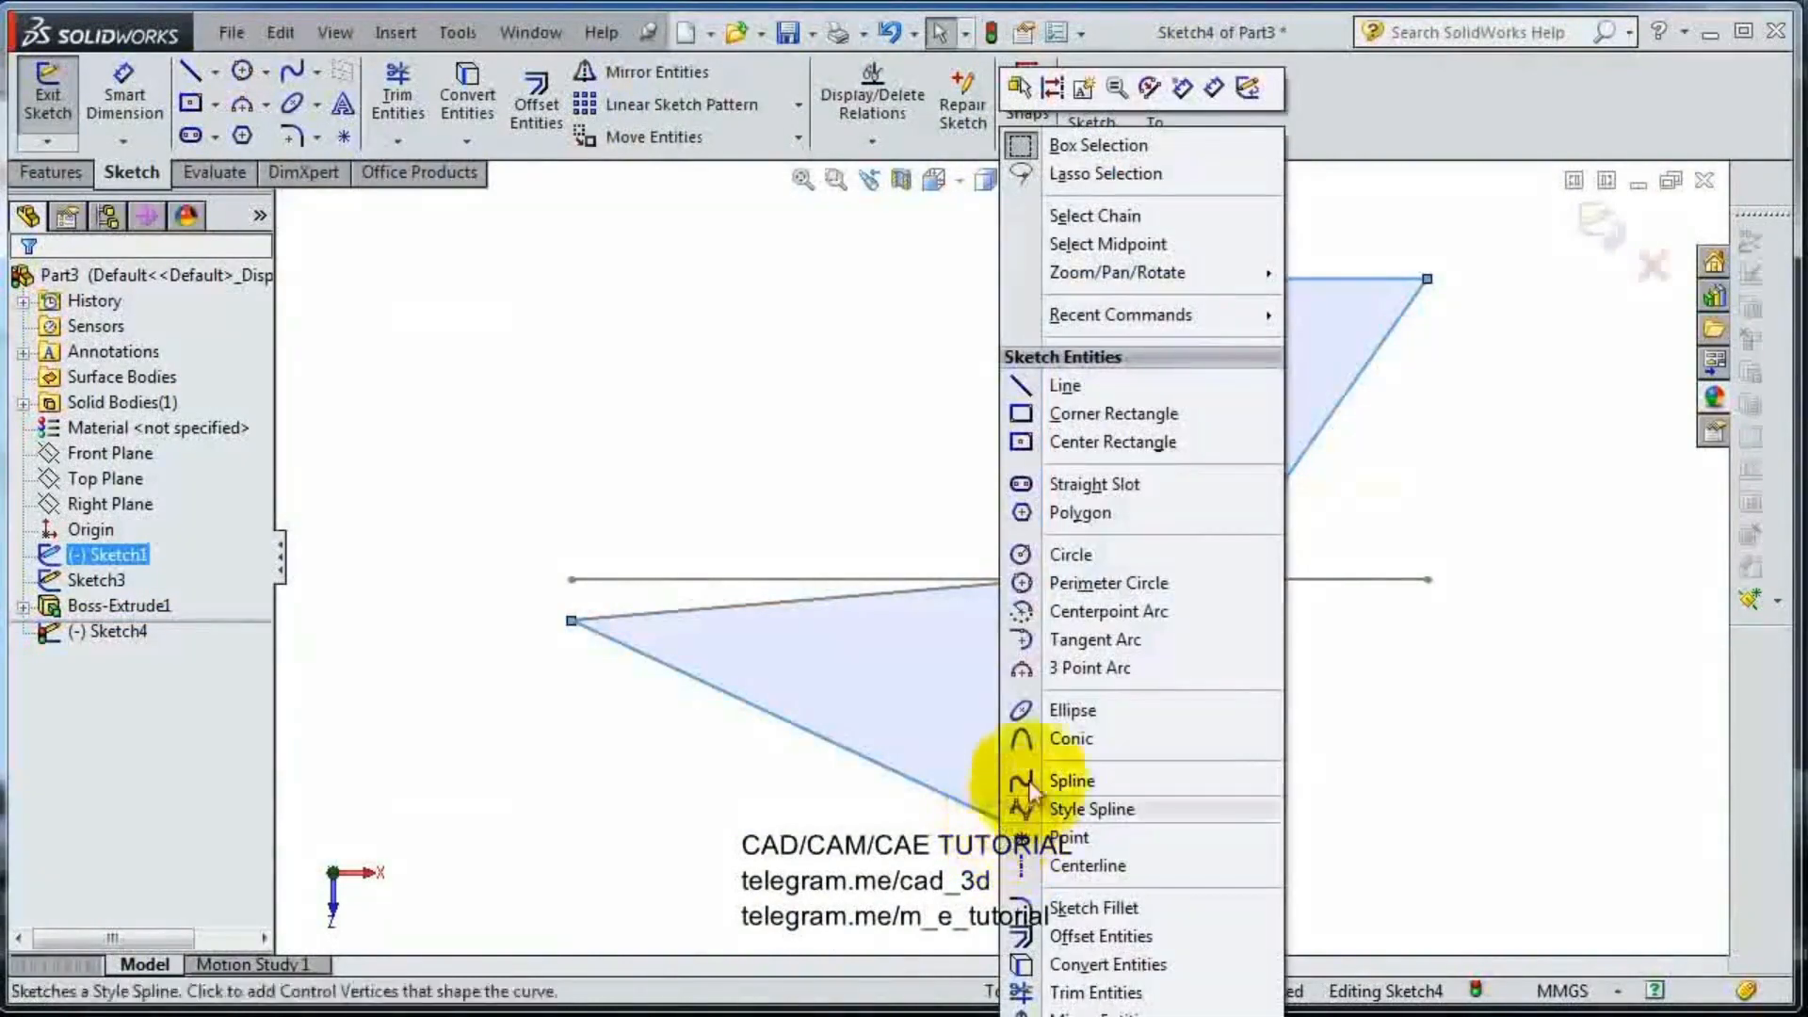
click(1209, 244)
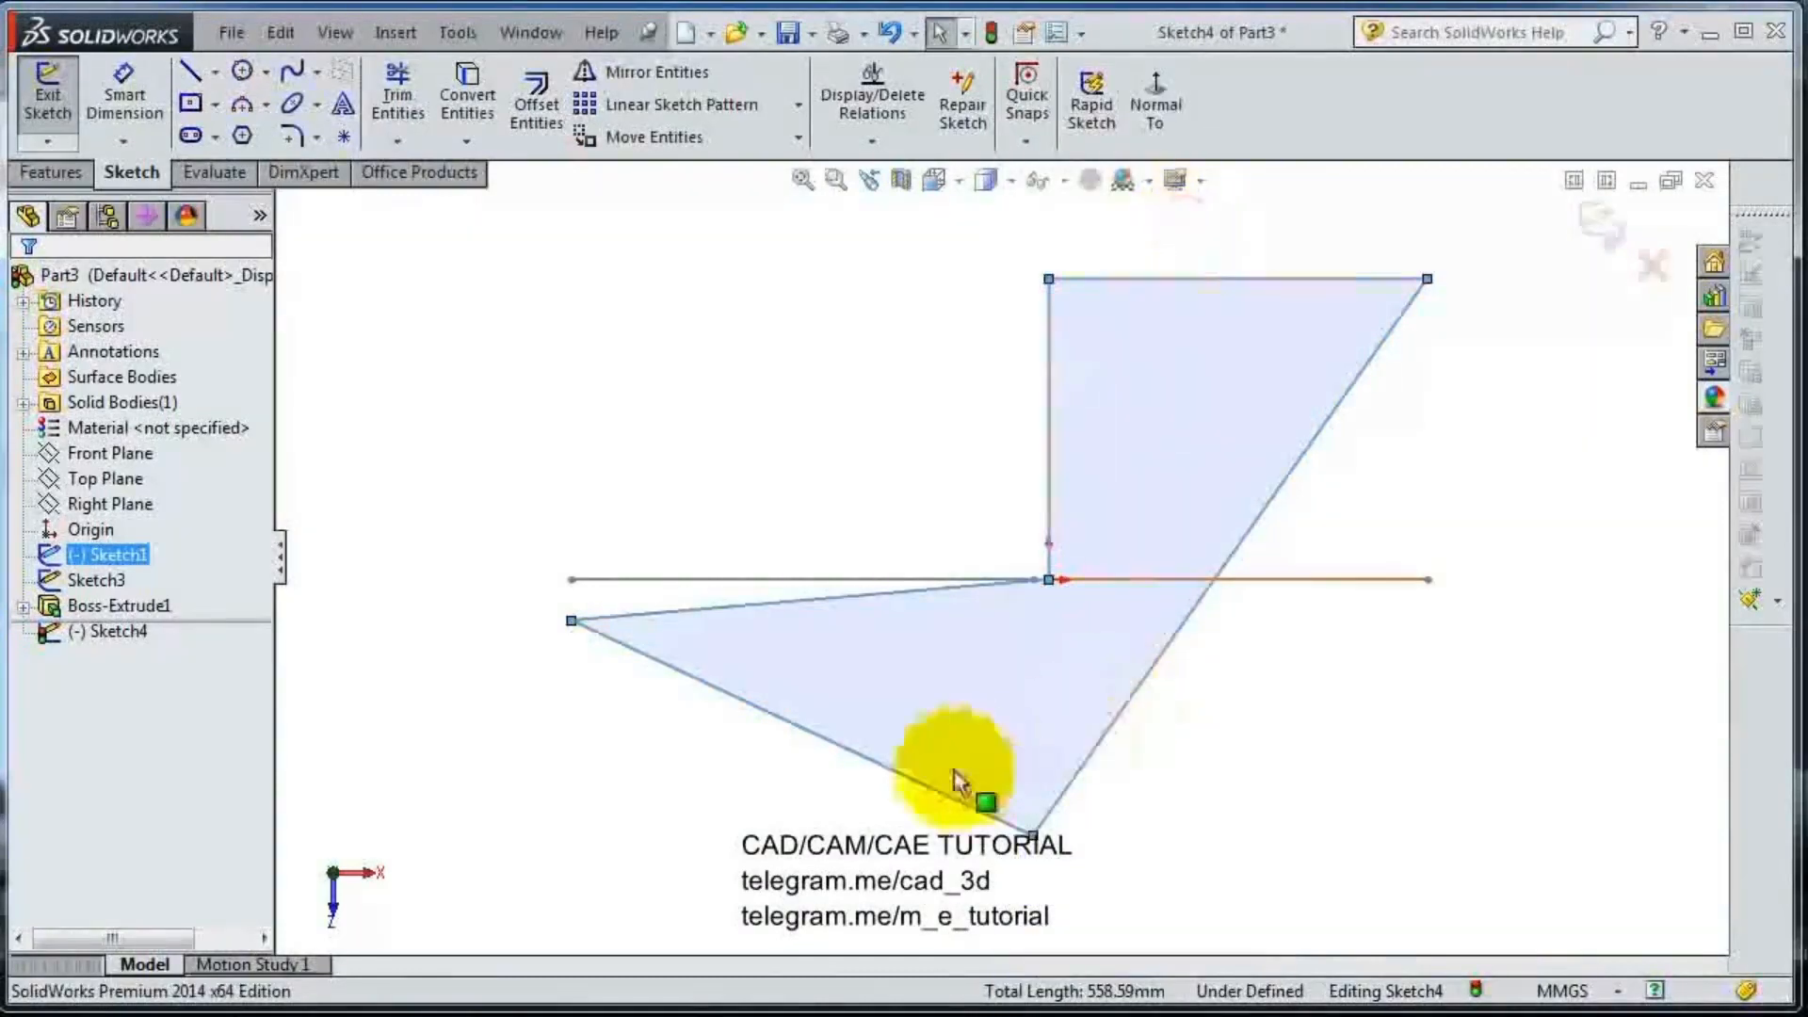
click(471, 100)
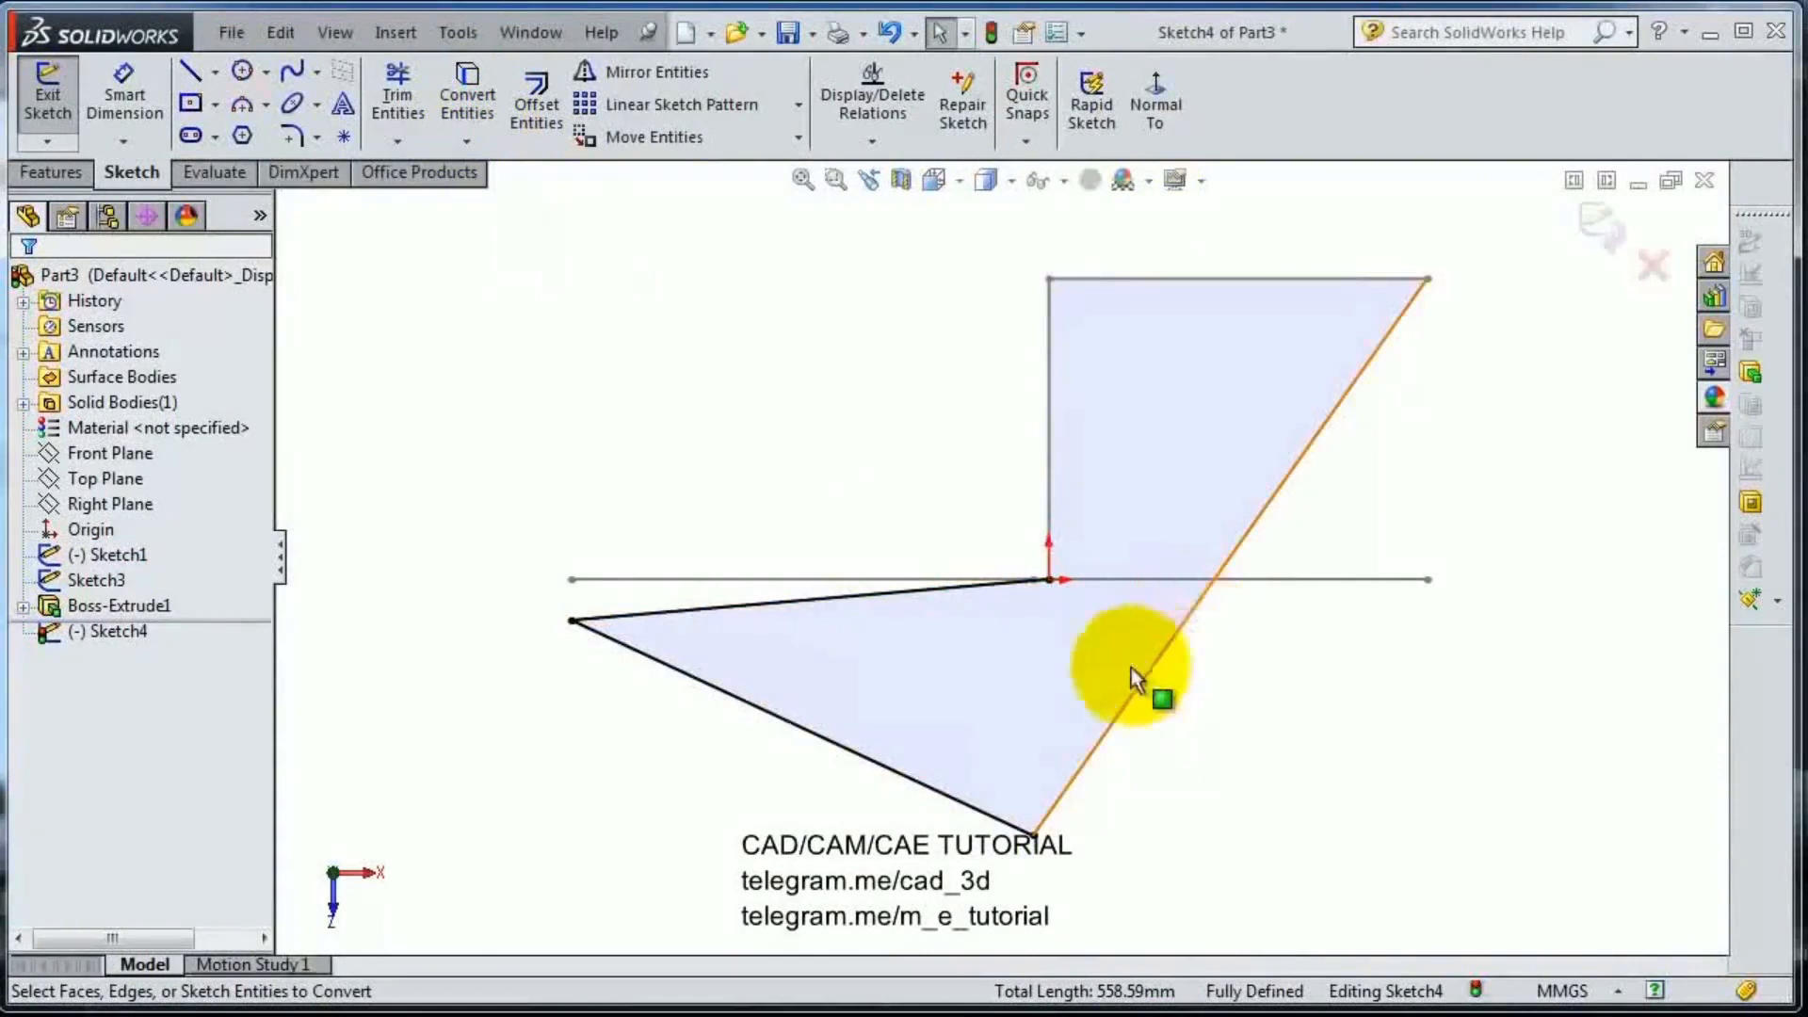
scroll(1026, 578, down, 5)
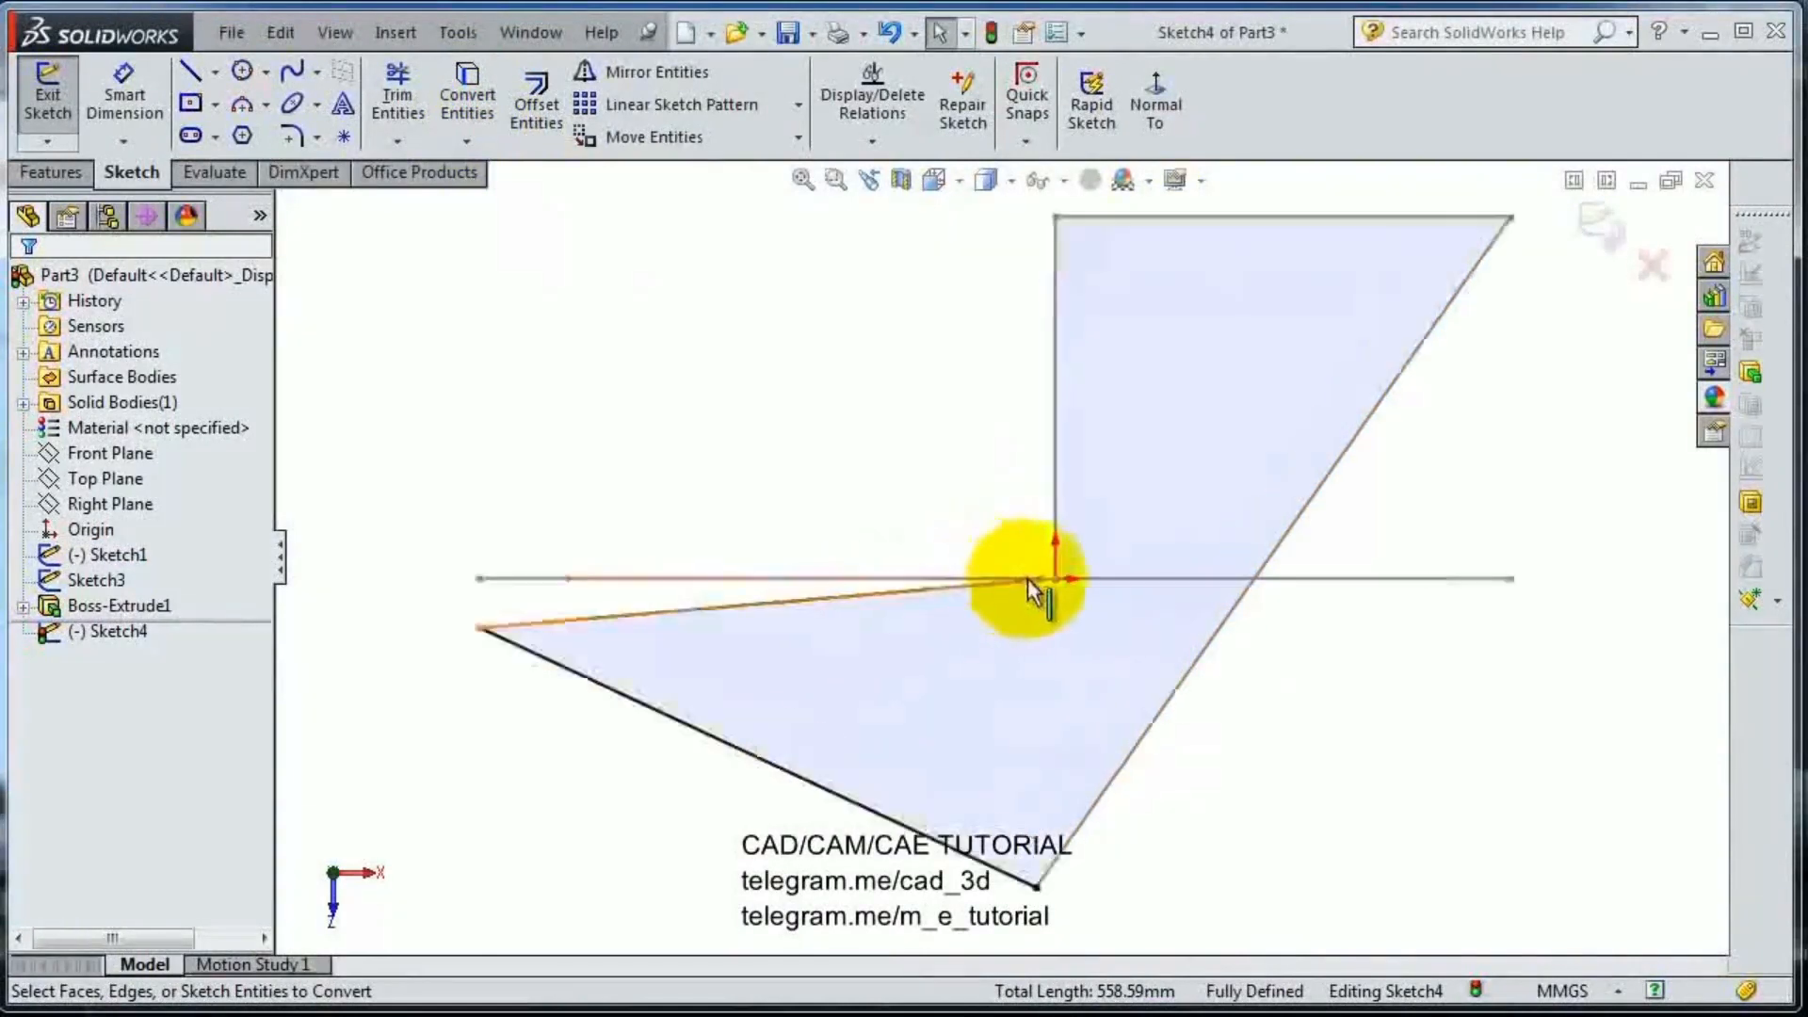
scroll(975, 670, up, 2)
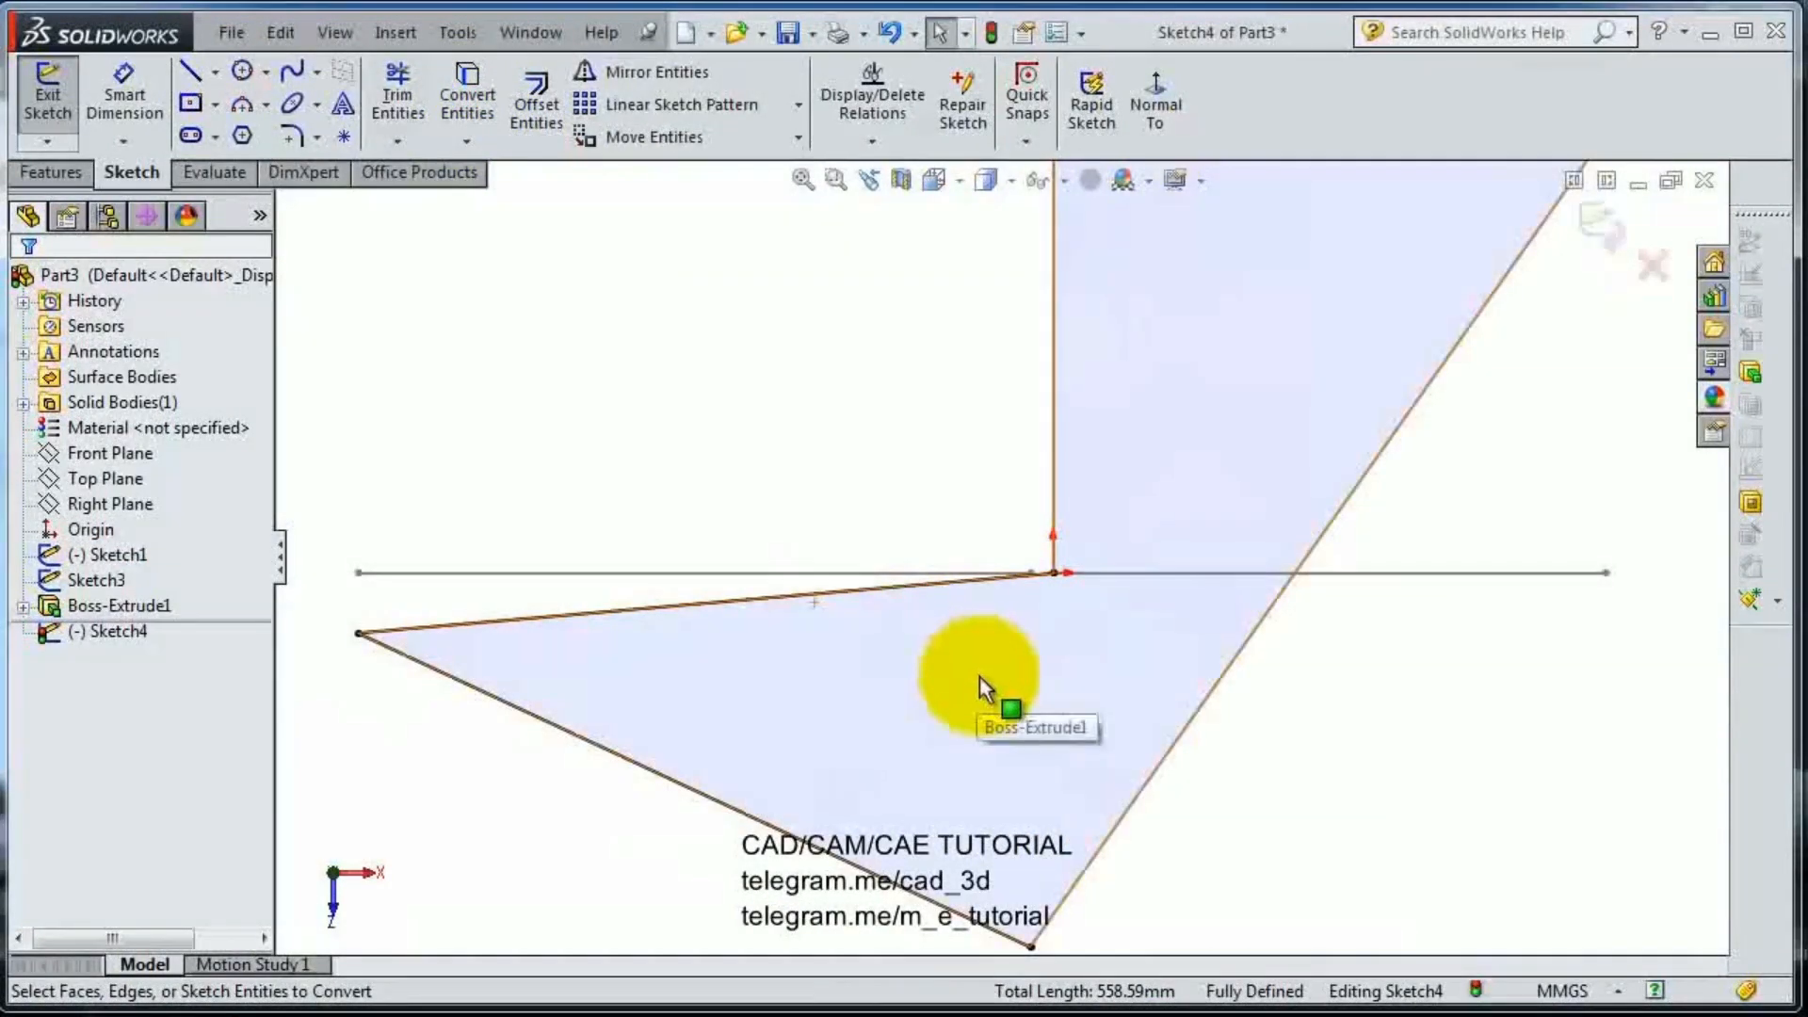
- Convert all outline lines except the lower-left slanted one into the face sketch with Convert Entities
click(979, 676)
click(960, 584)
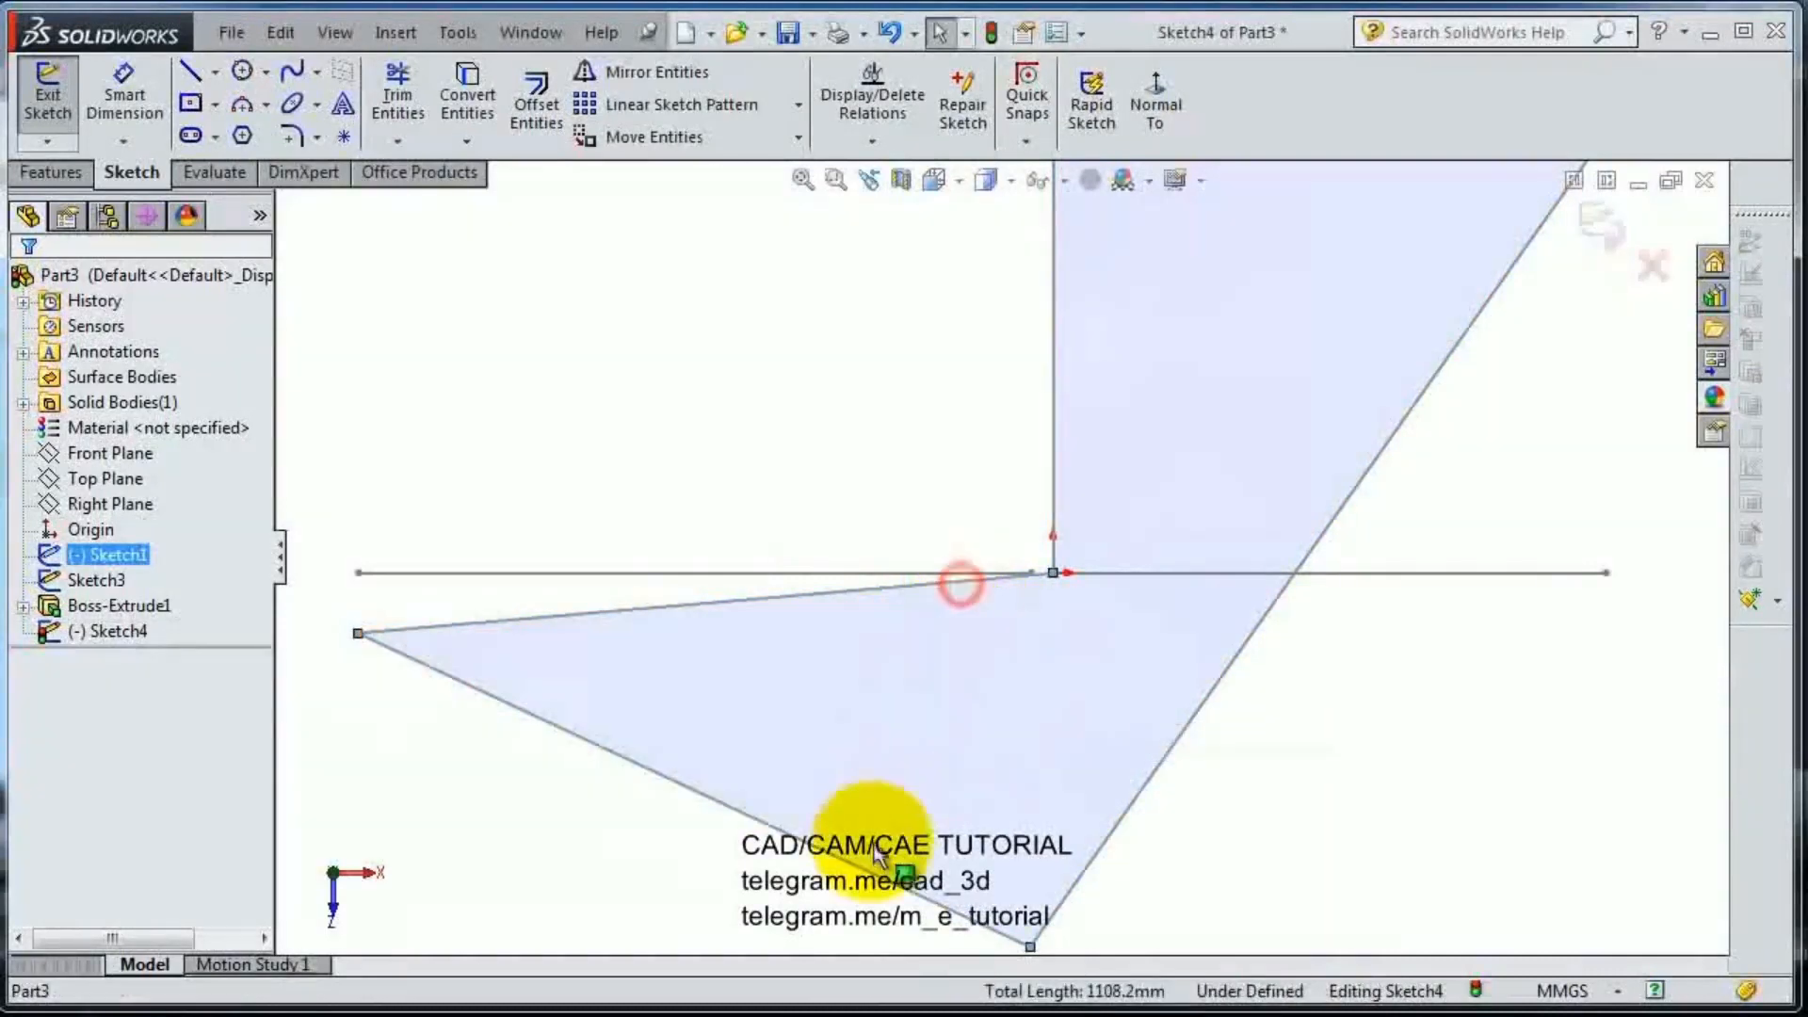
click(881, 885)
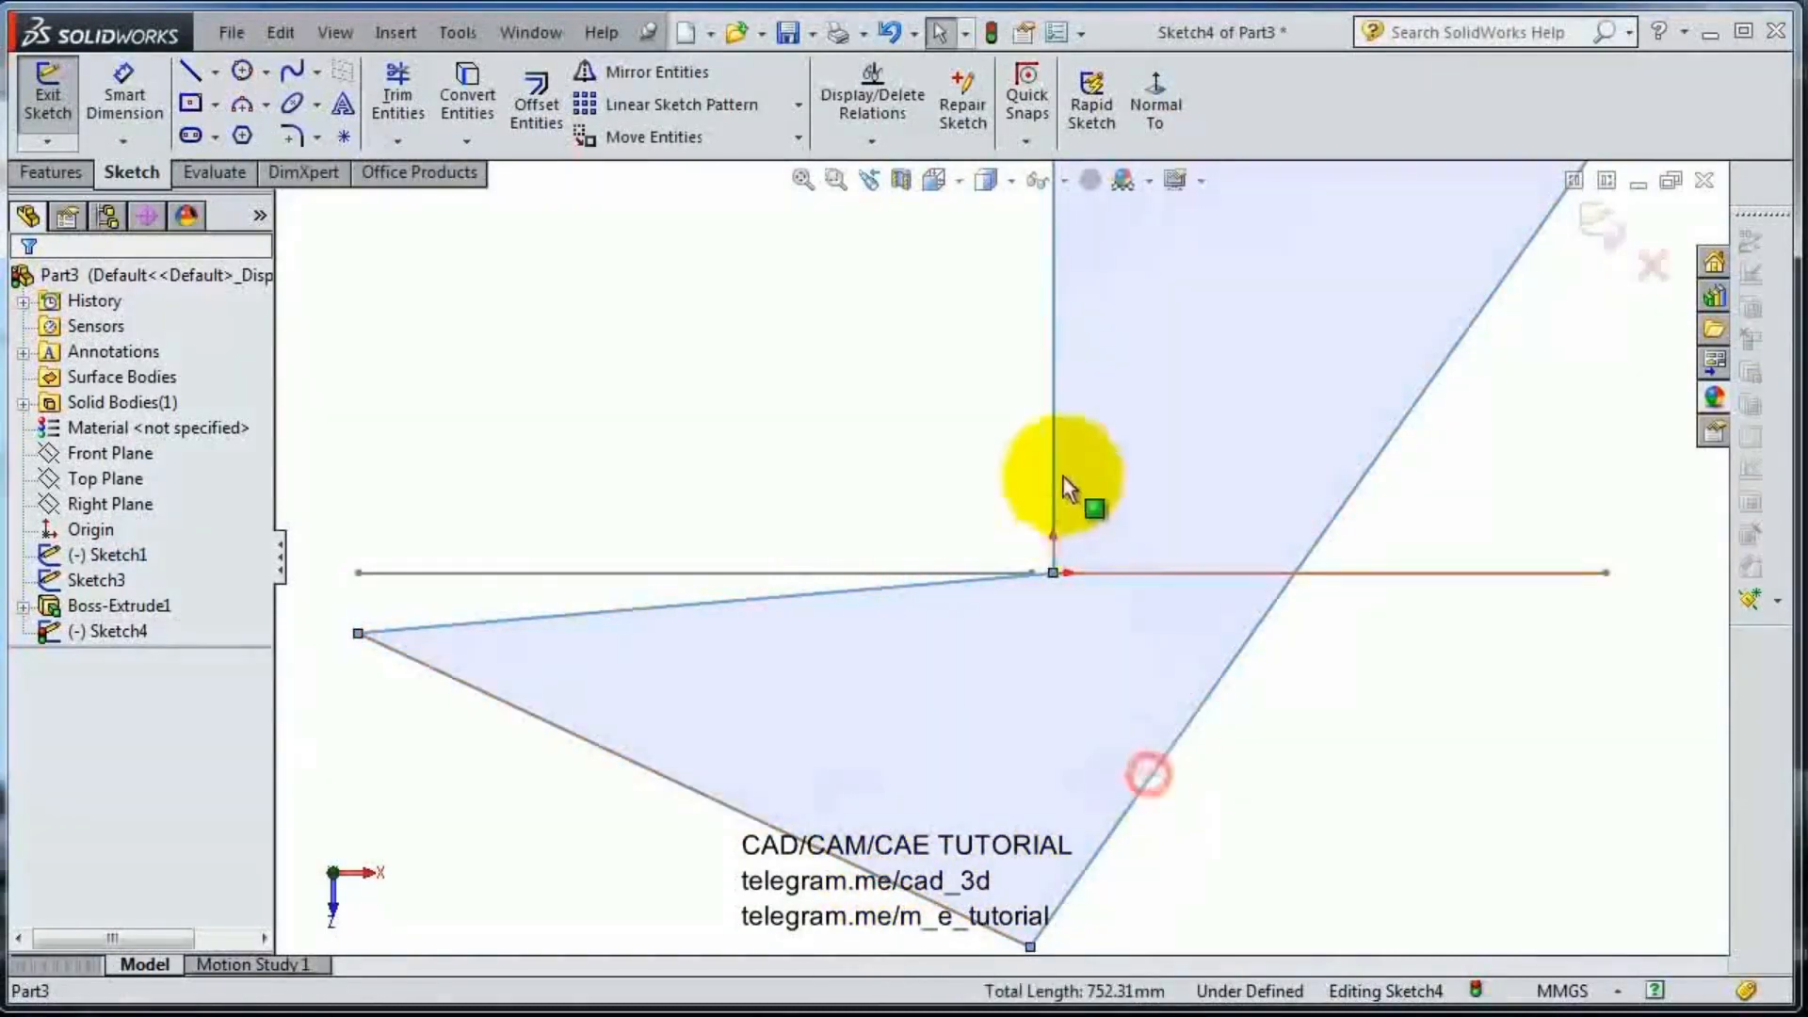
scroll(1319, 516, up, 3)
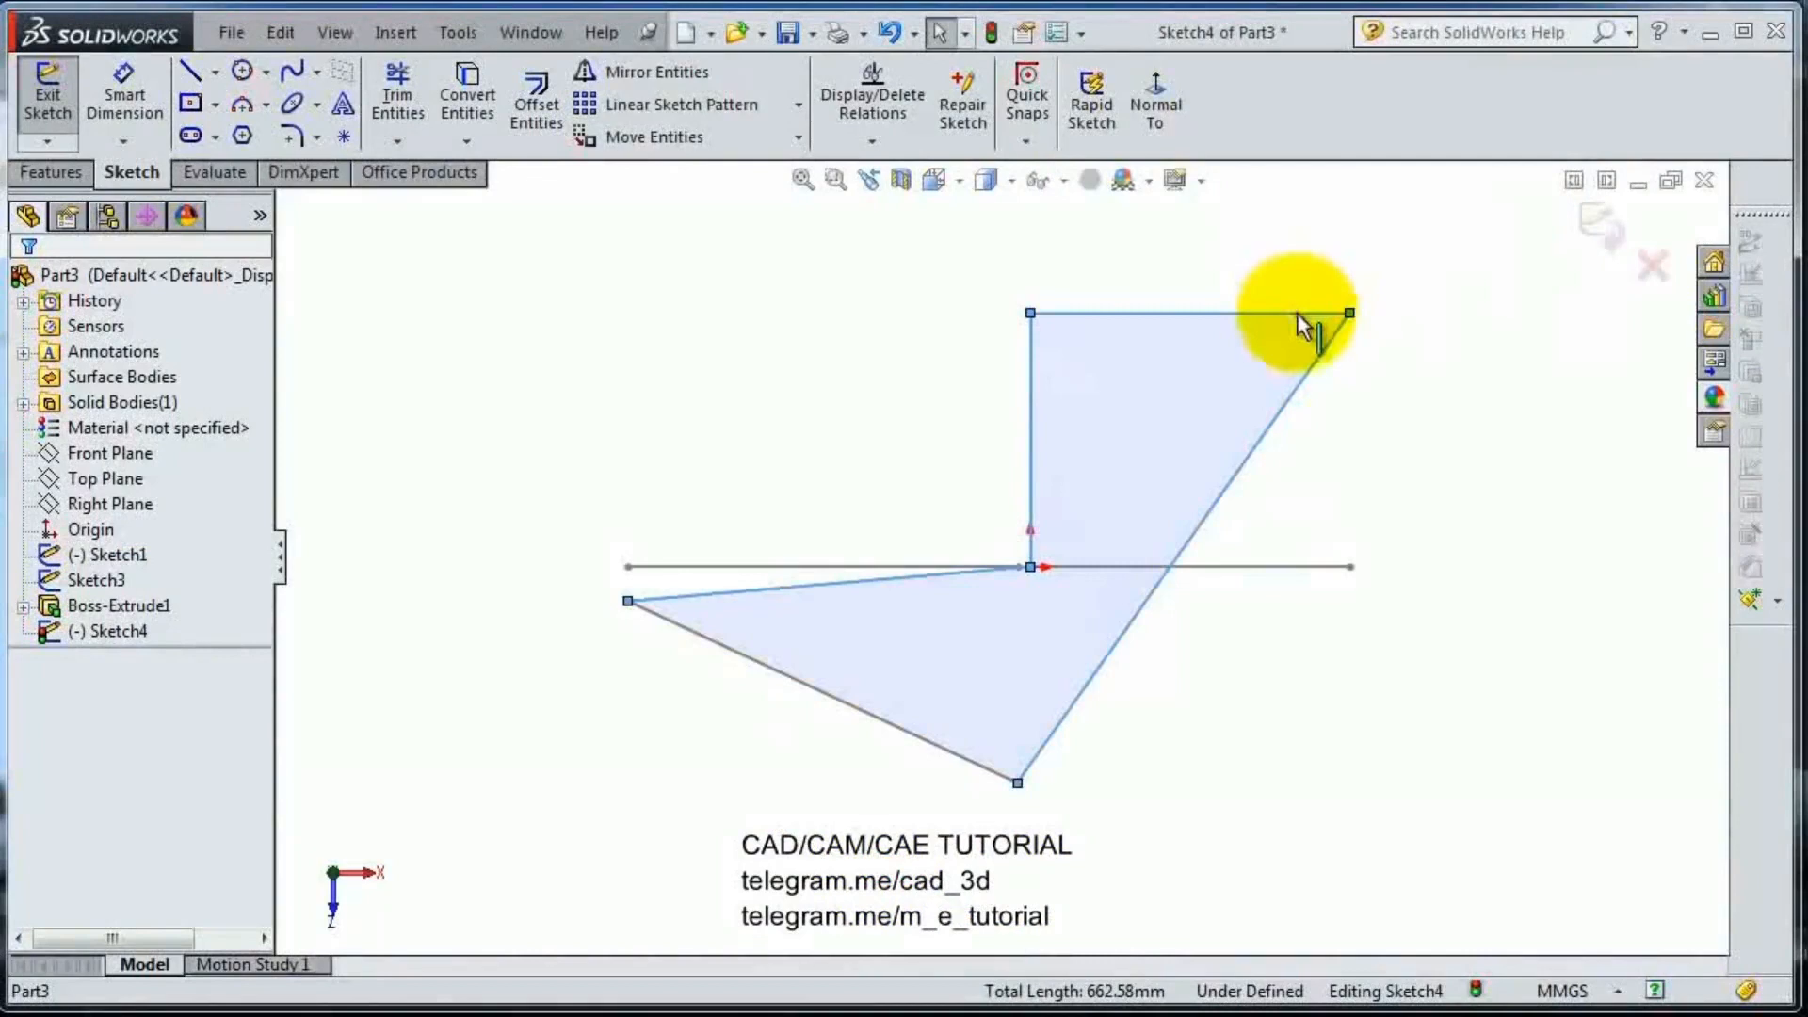
click(1297, 312)
click(471, 94)
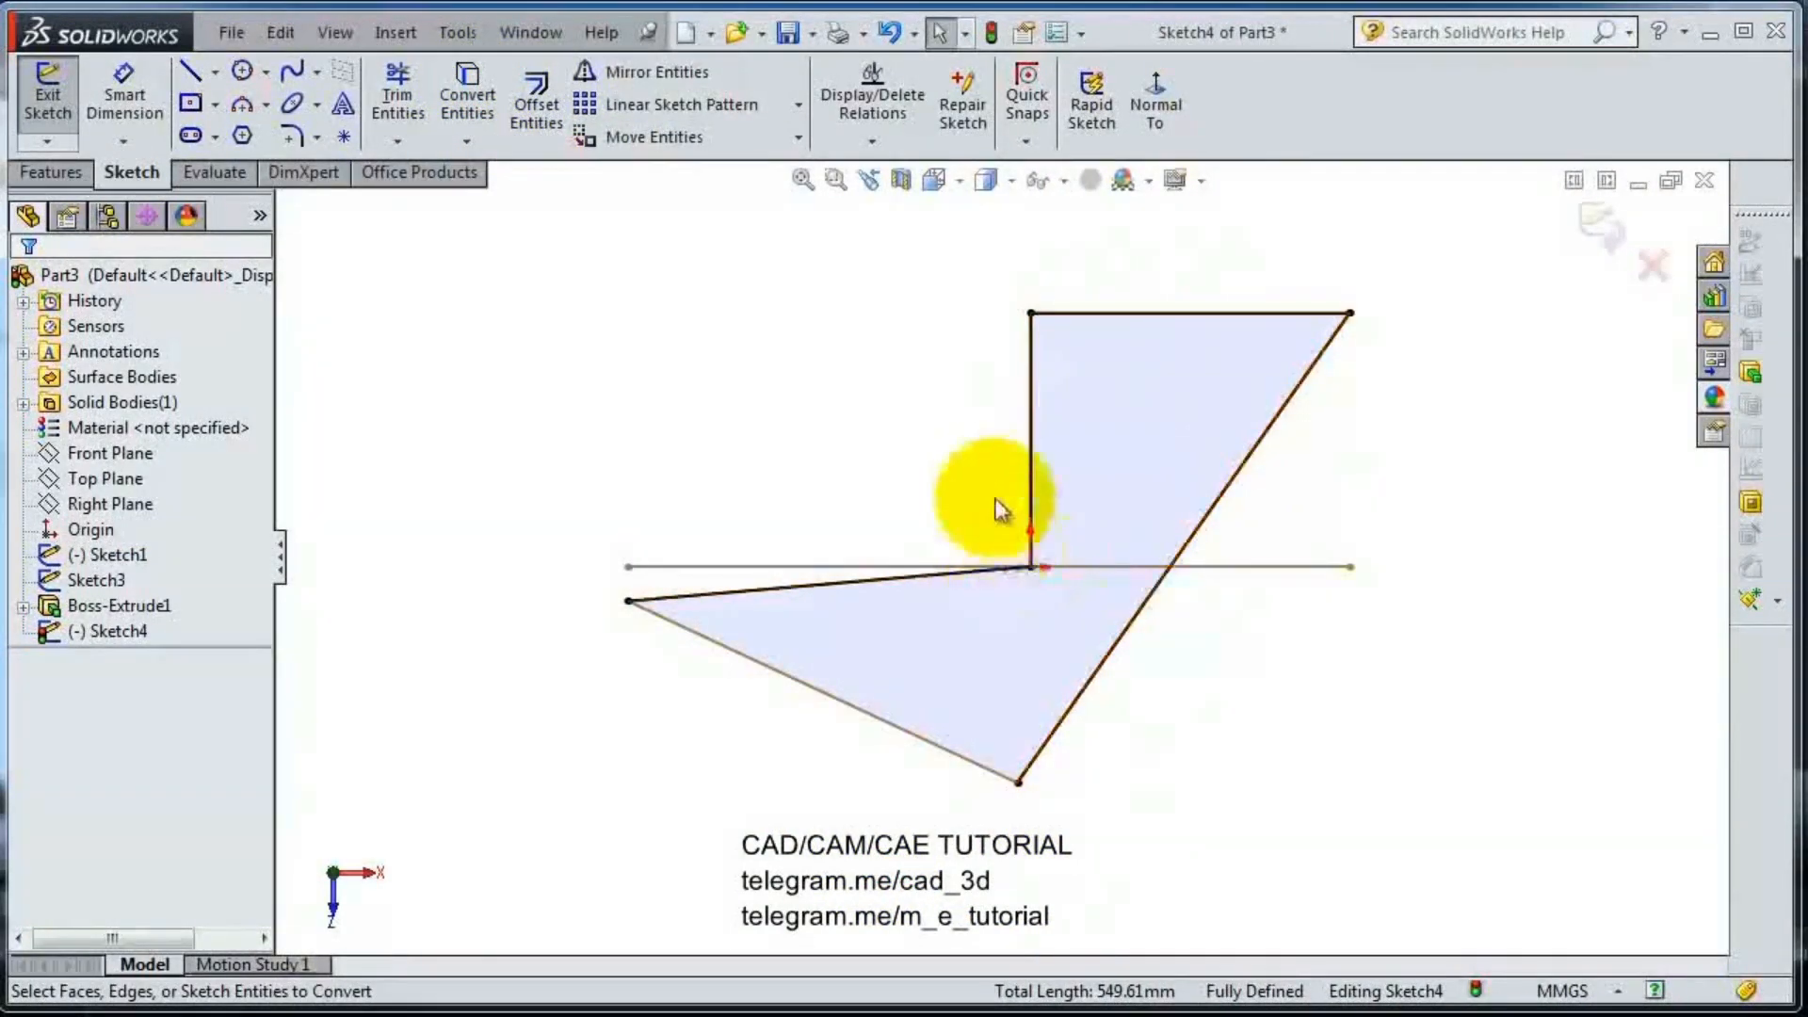
- Finish the face sketch and hide the extruded body to inspect the converted lines from several angles
mouse_move(913, 455)
middle_down()
mouse_move(827, 379)
mouse_move(944, 339)
middle_up()
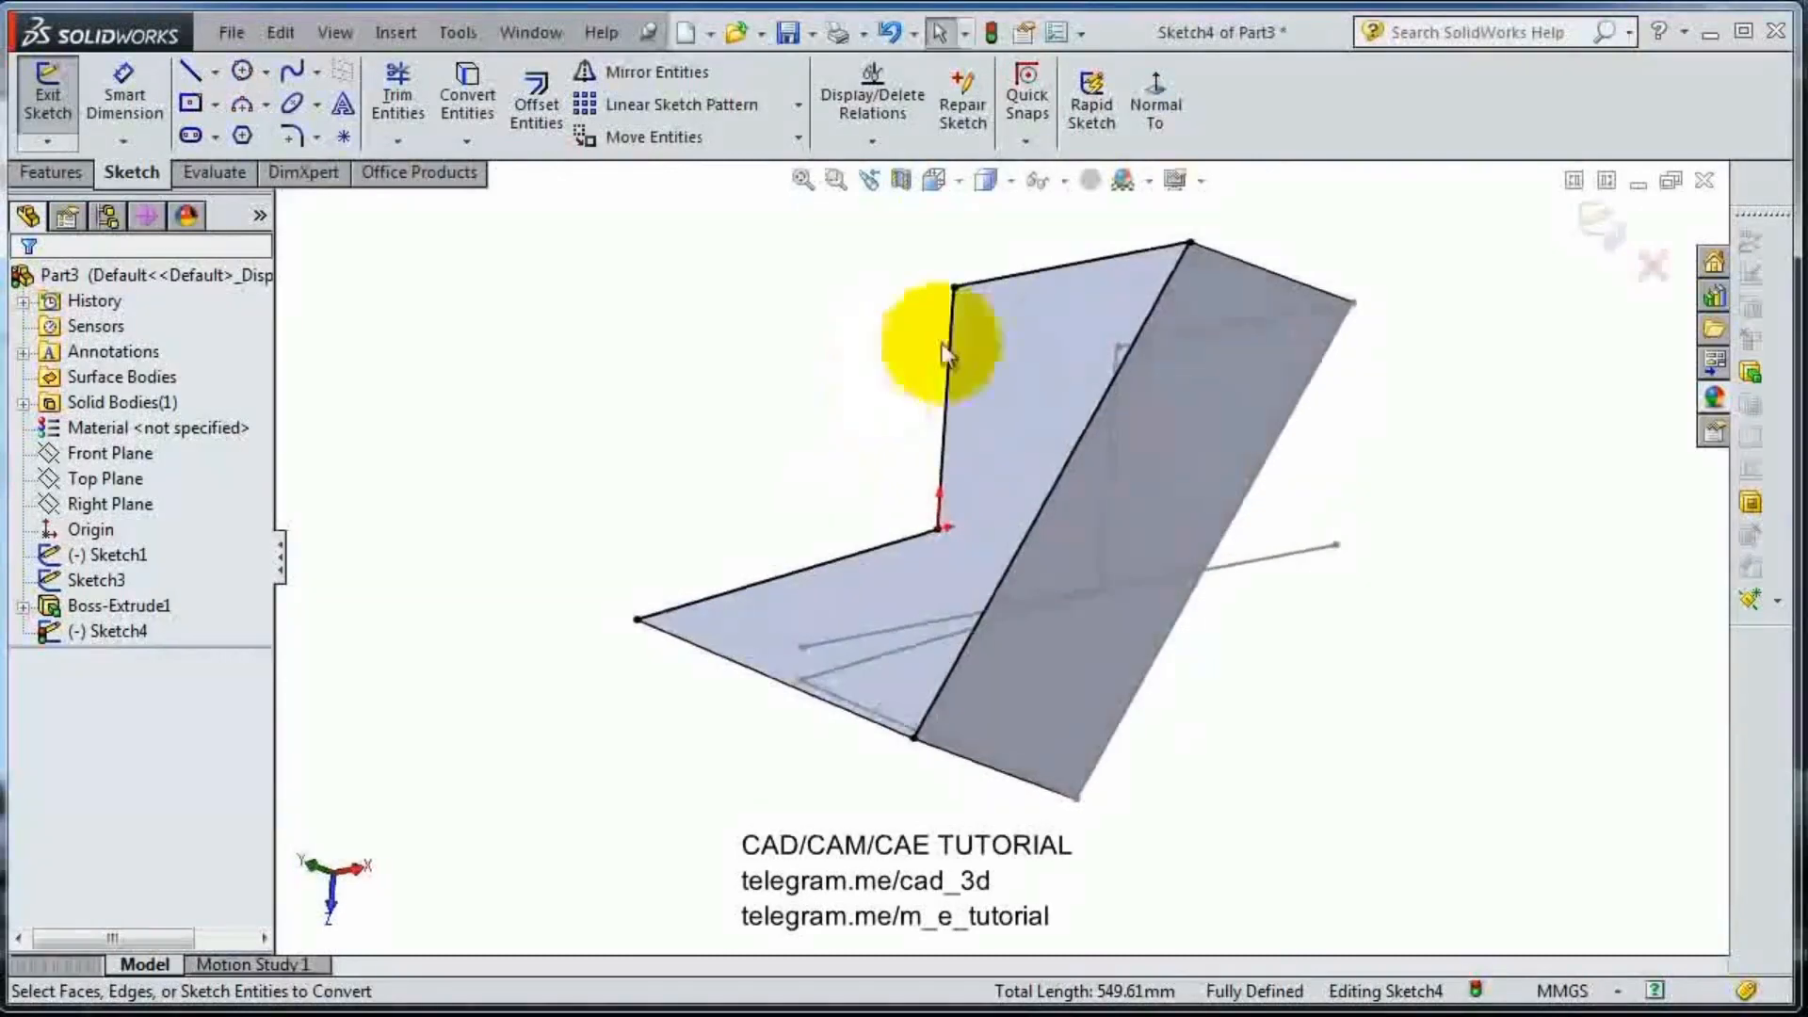
click(1614, 241)
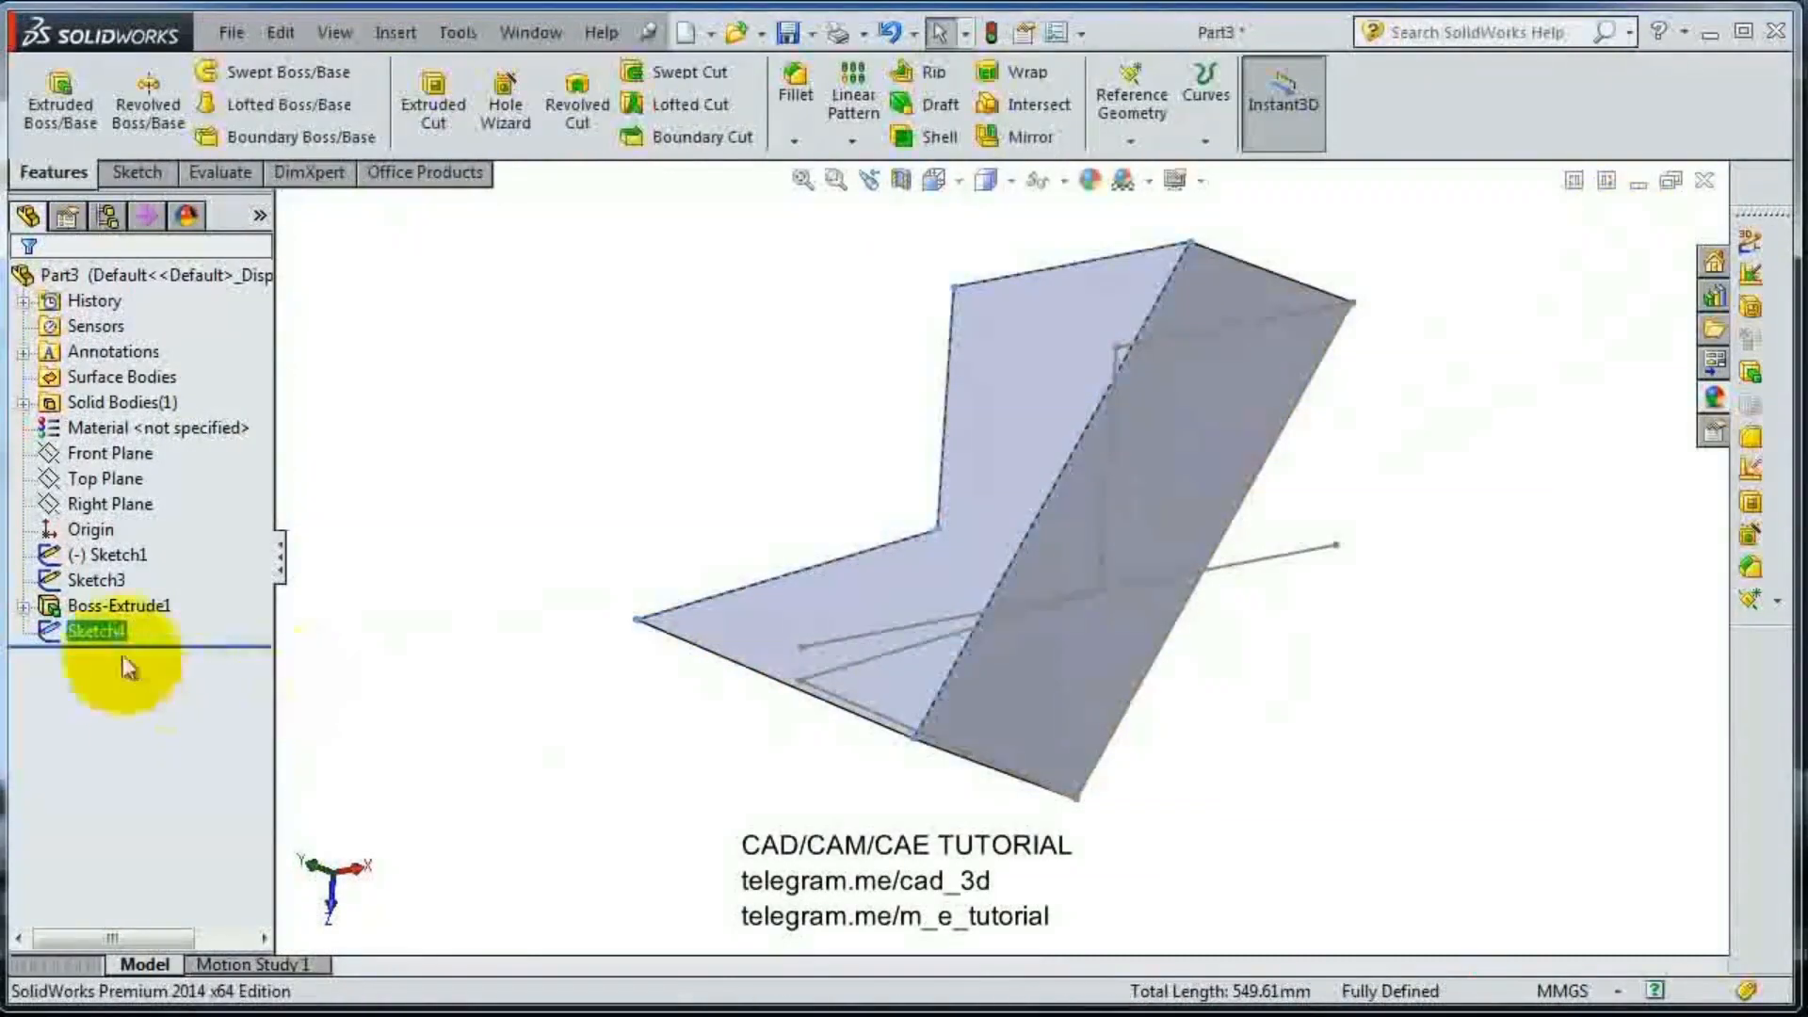
right_click(101, 608)
click(123, 562)
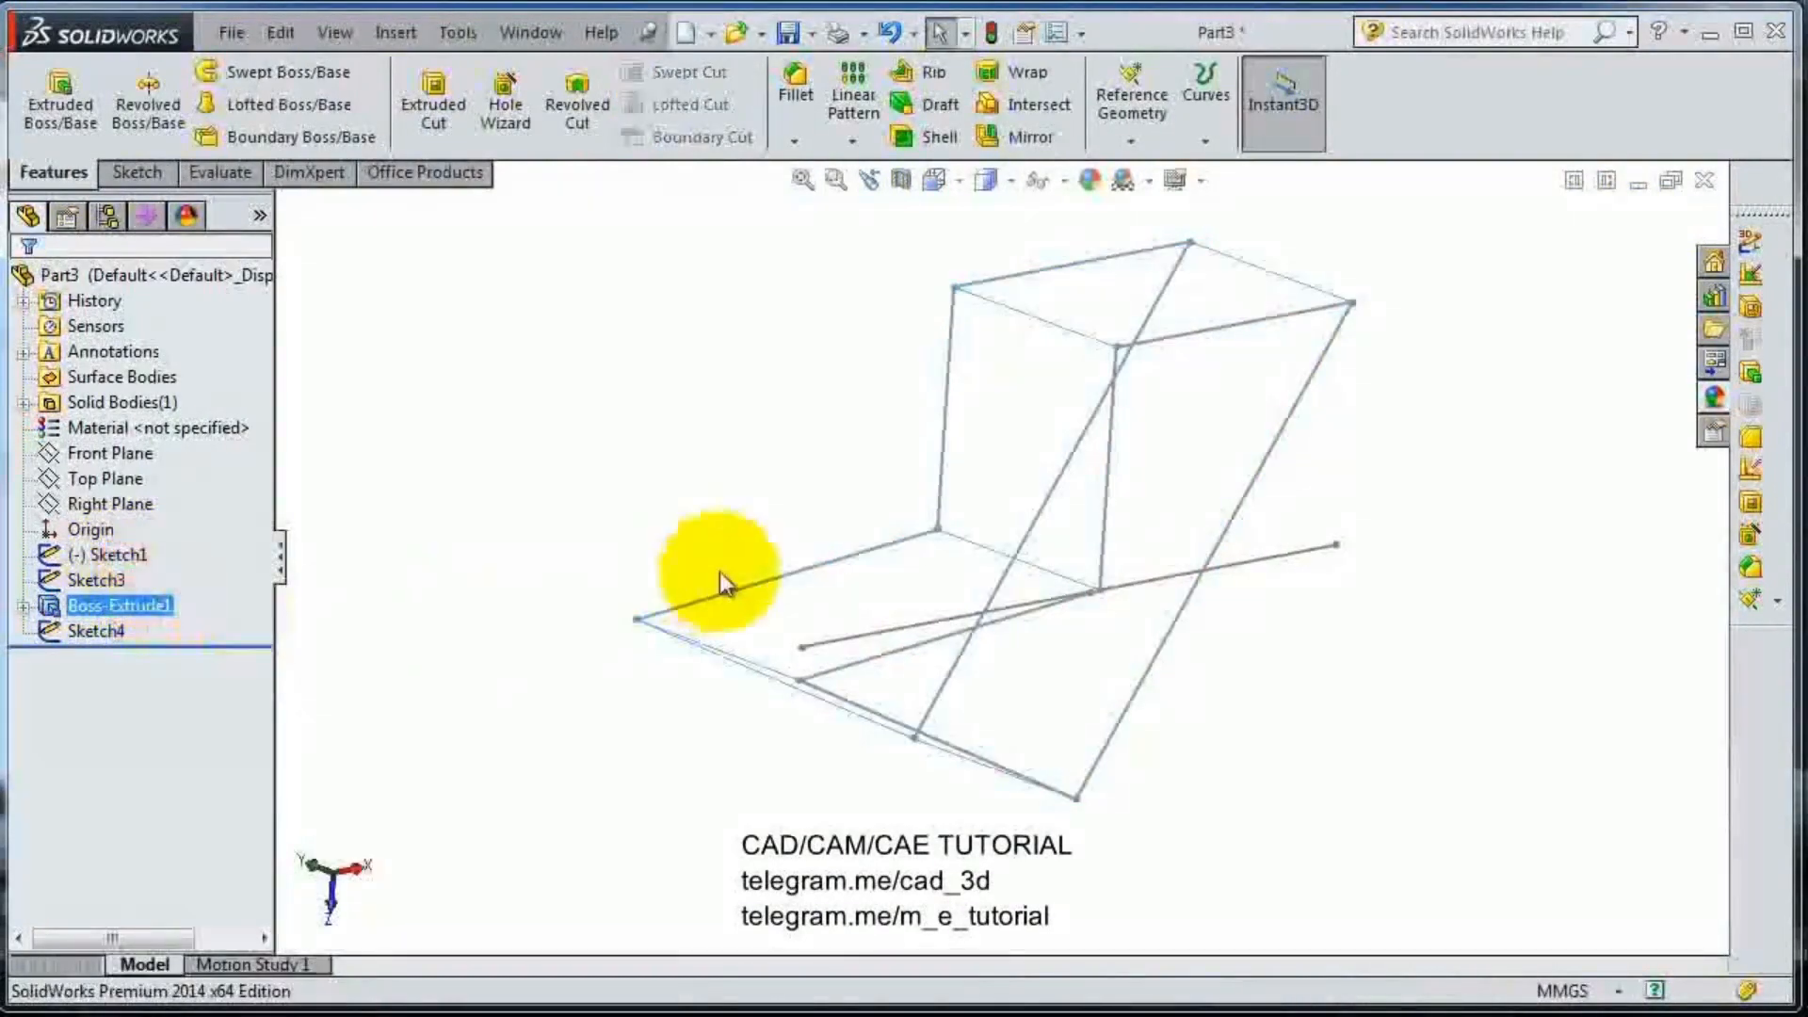
mouse_move(1162, 694)
ctrl+middle_down()
mouse_move(1223, 594)
mouse_move(1182, 634)
mouse_move(1278, 596)
mouse_move(1316, 524)
mouse_move(1324, 556)
mouse_move(1368, 578)
mouse_move(1396, 335)
mouse_move(1355, 274)
mouse_move(1346, 312)
ctrl+middle_up()
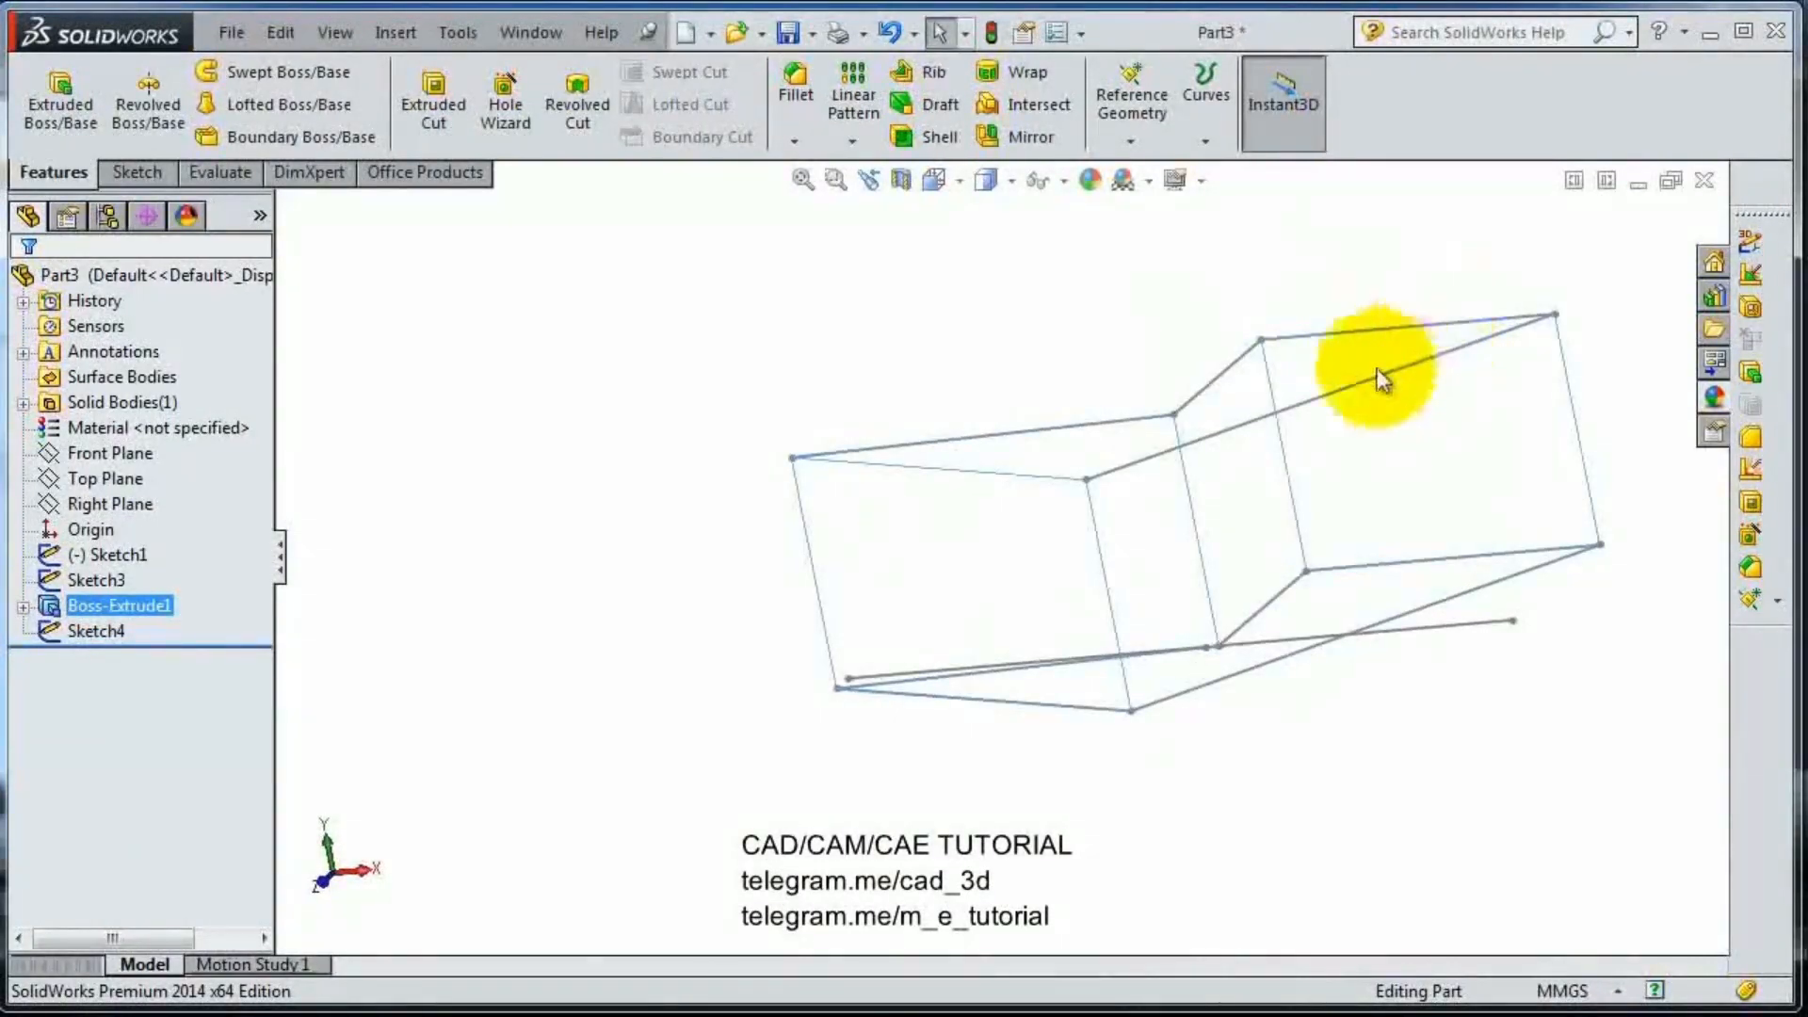
mouse_move(1370, 527)
middle_down()
mouse_move(1396, 577)
mouse_move(1336, 577)
mouse_move(1343, 641)
mouse_move(1410, 767)
middle_up()
mouse_move(1417, 701)
middle_down()
mouse_move(1525, 488)
mouse_move(1343, 512)
mouse_move(1224, 619)
mouse_move(1223, 707)
mouse_move(1153, 701)
middle_up()
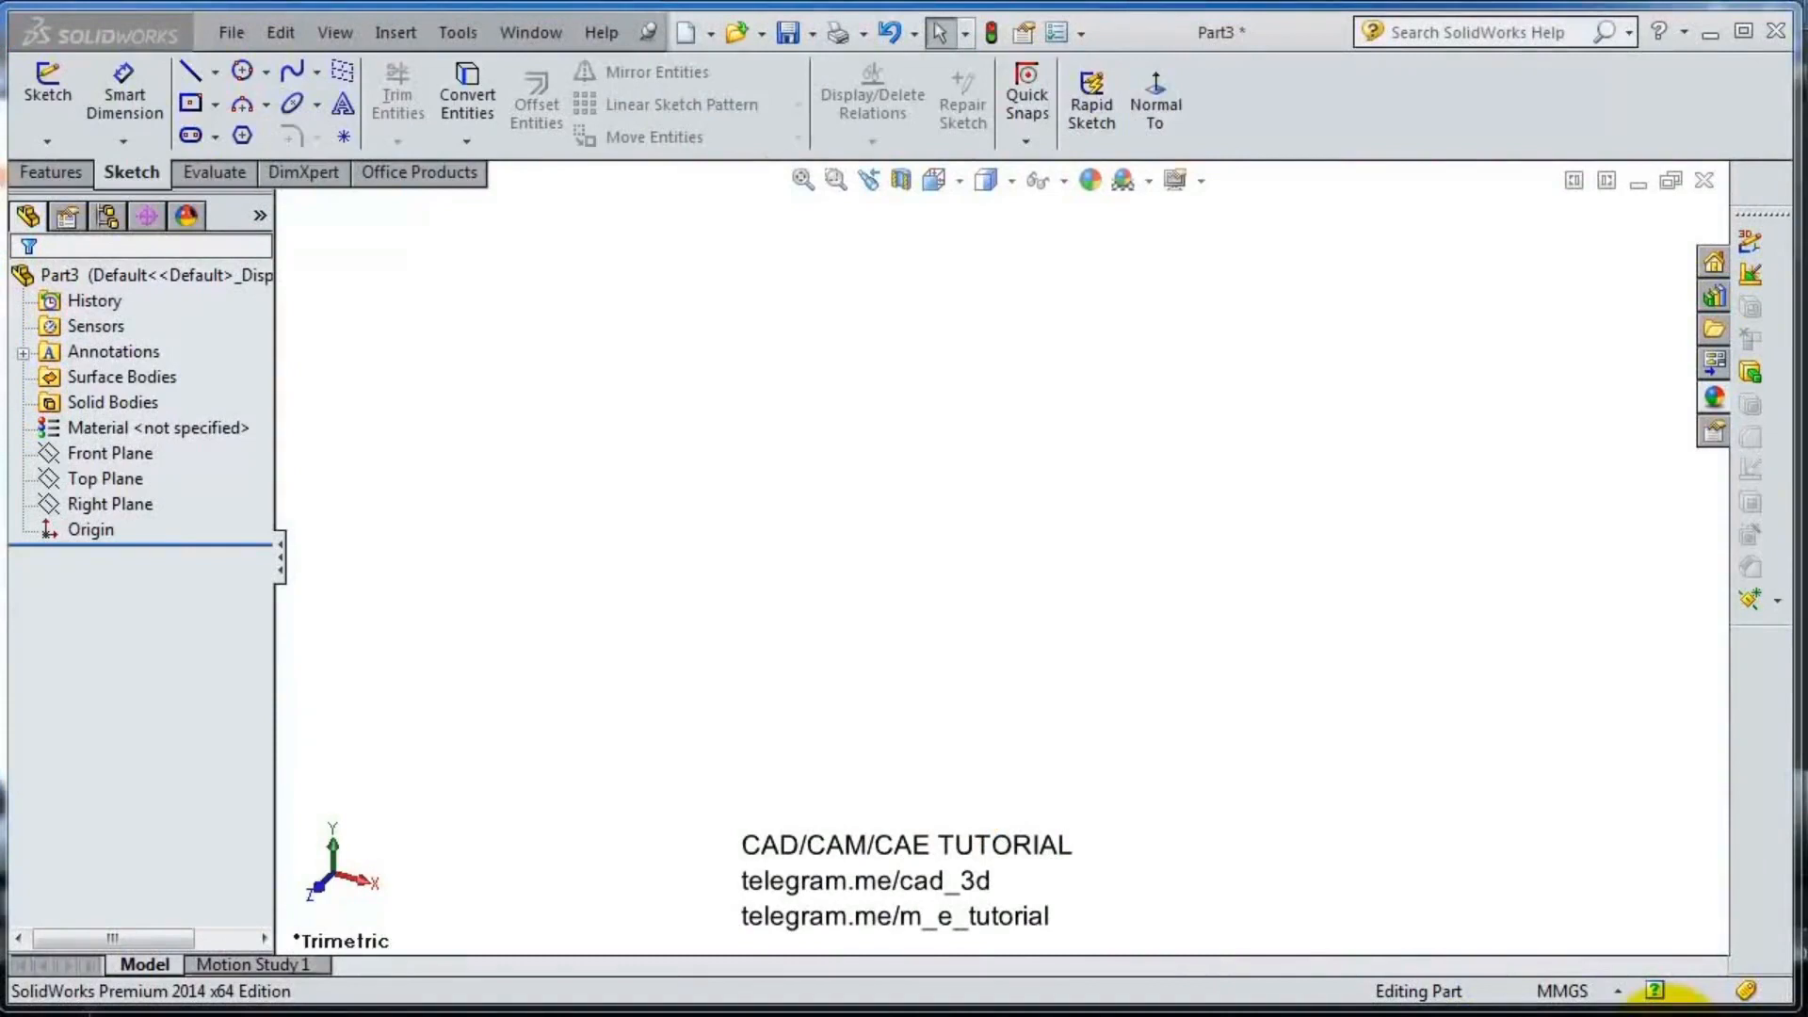
- Start a new sketch on the Top Plane of the empty part
click(125, 473)
click(140, 427)
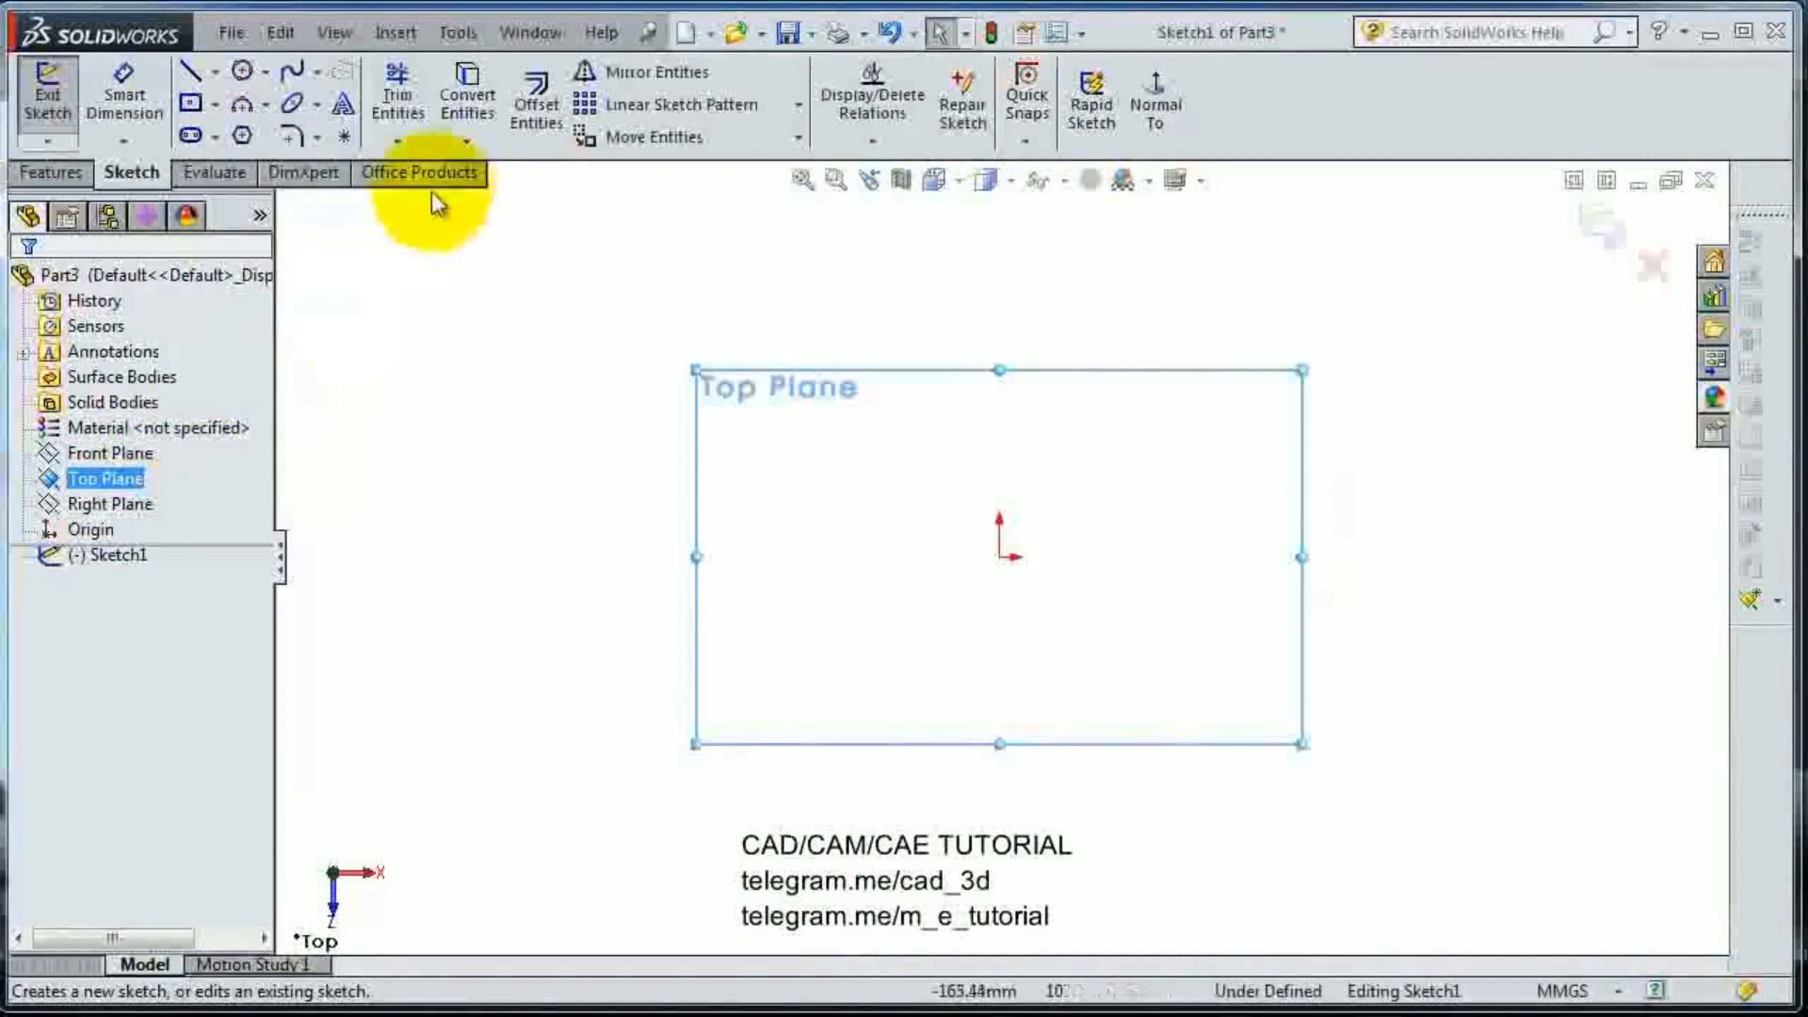